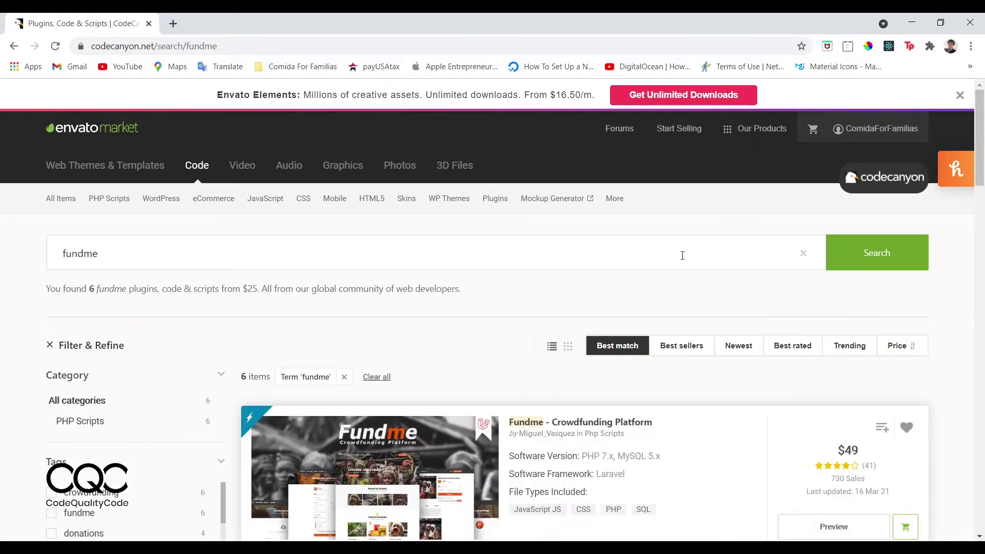
Open the Fundme - Crowdfunding Platform item page from the CodeCanyon search results.
scroll(401, 226, down, 5)
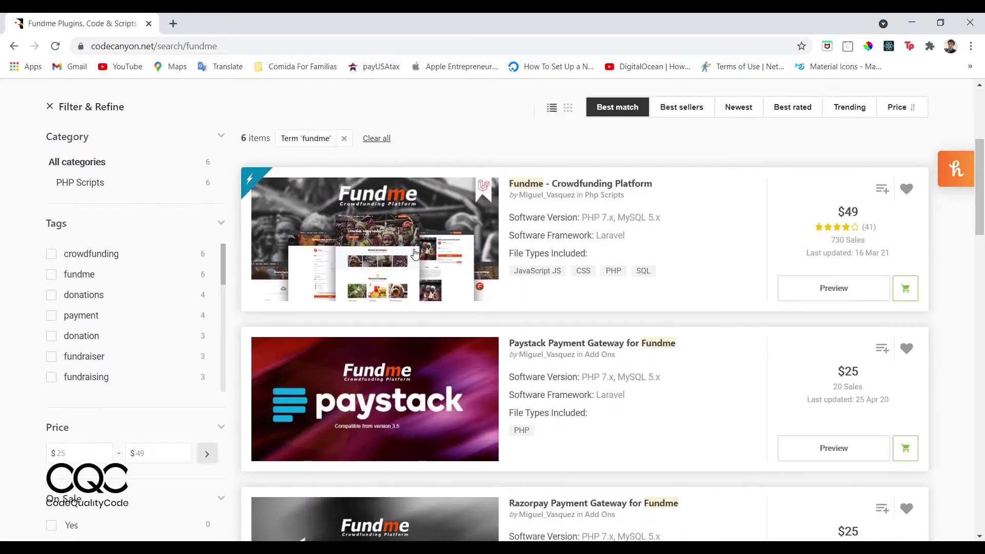
click(389, 241)
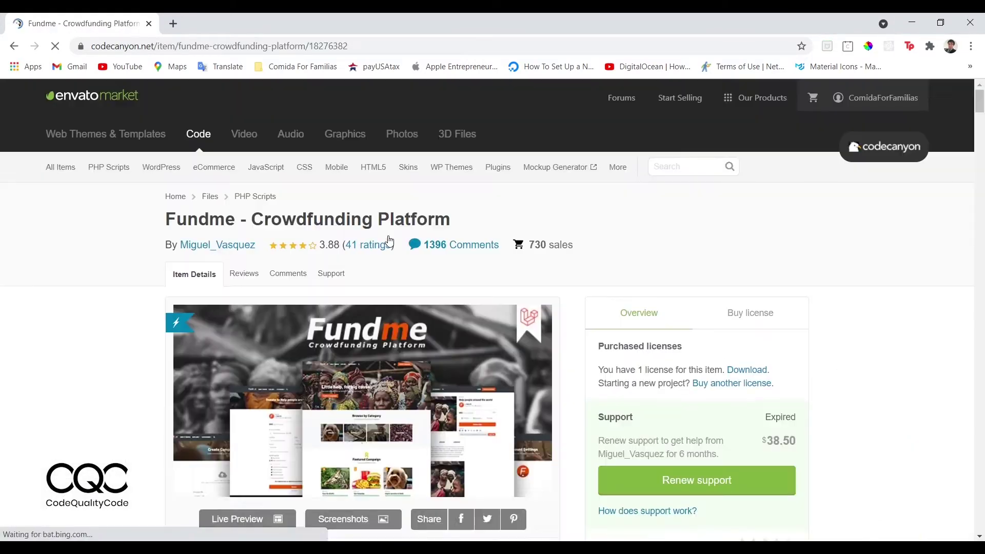
scroll(634, 365, down, 8)
scroll(634, 365, down, 3)
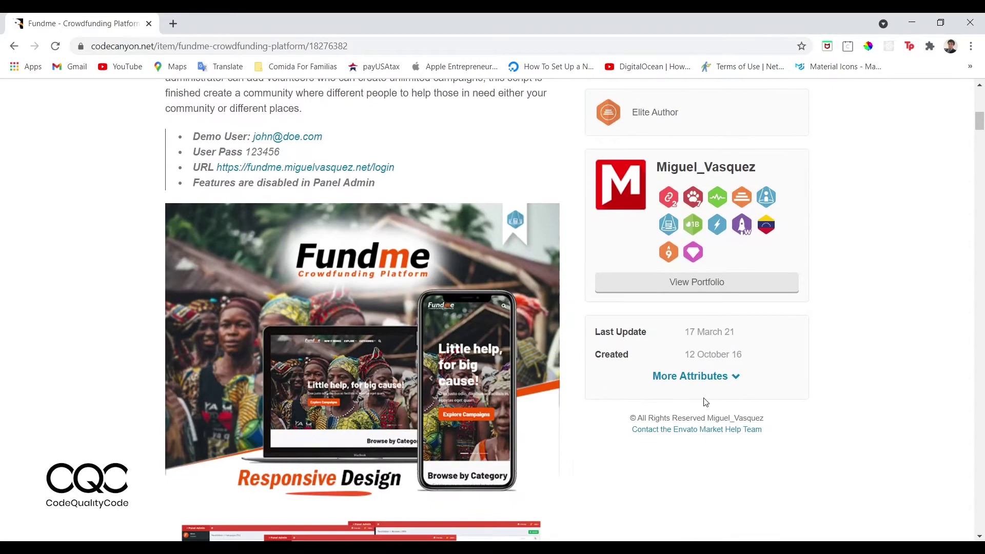
Expand More Attributes and check the Laravel framework, Last Update date and 12 October 16 creation date.
click(689, 388)
scroll(681, 471, down, 2)
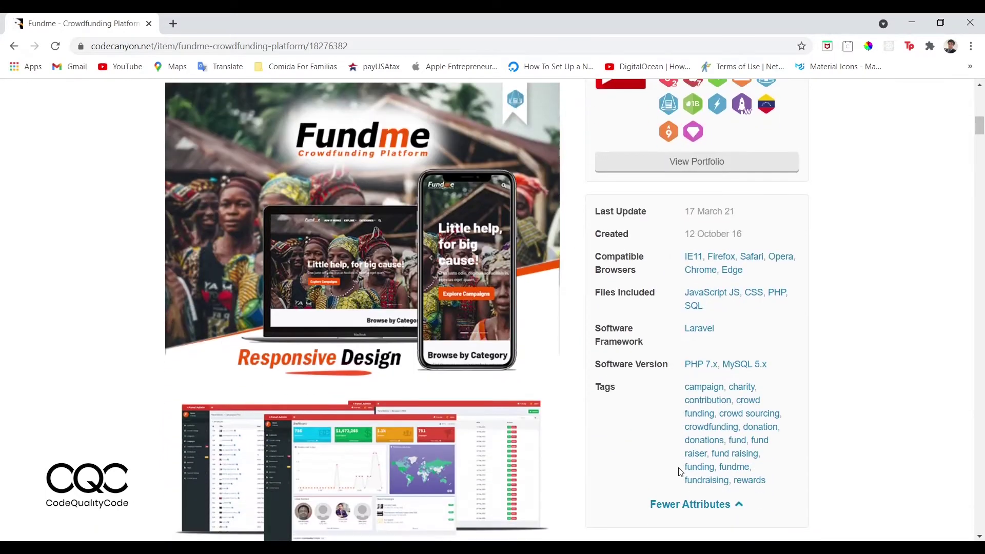
drag(721, 329, 679, 325)
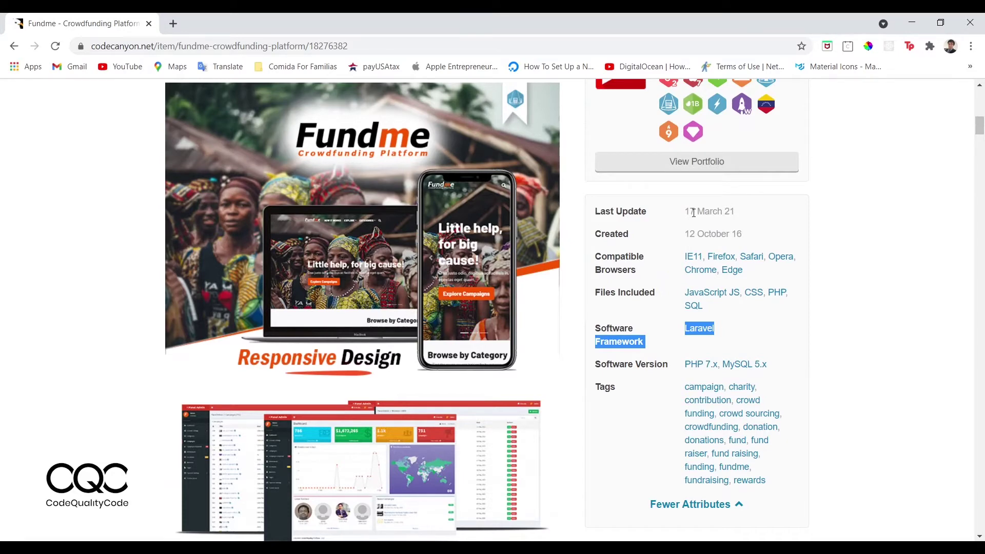
scroll(701, 337, up, 5)
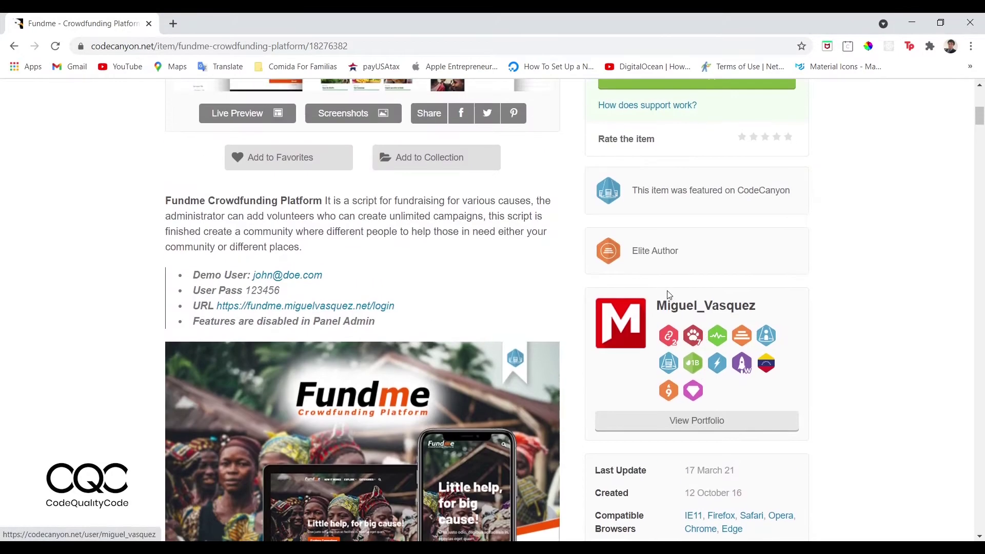
scroll(739, 386, down, 3)
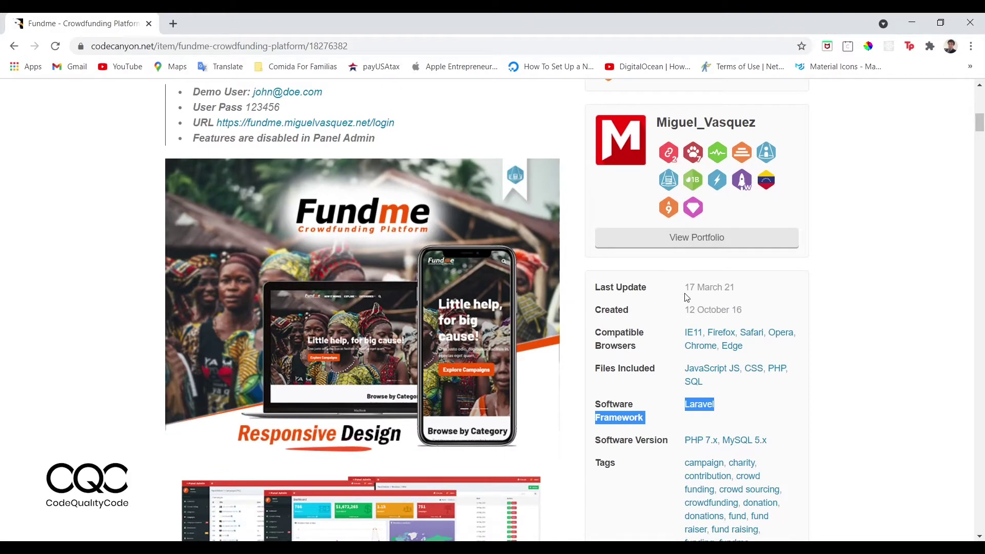
drag(686, 288, 736, 291)
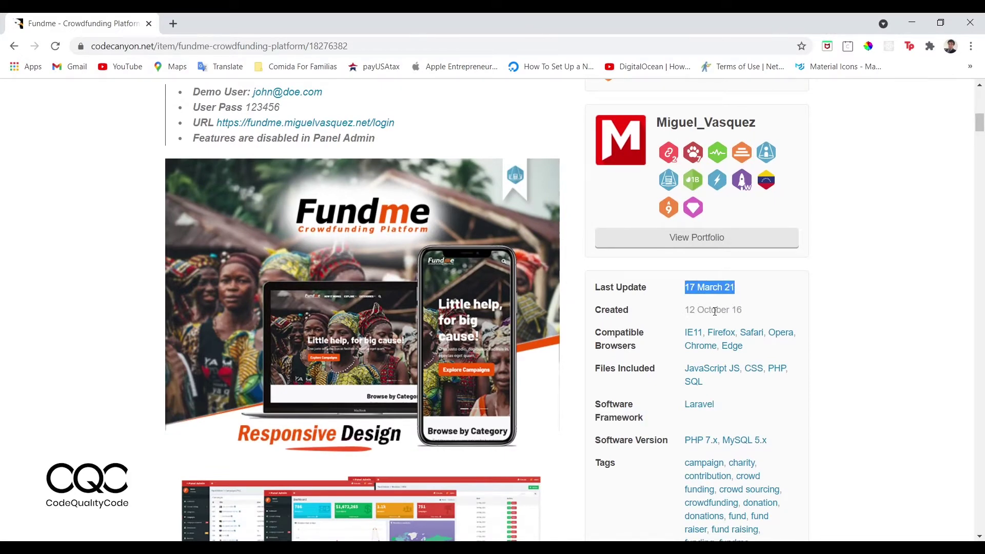
drag(741, 311, 687, 311)
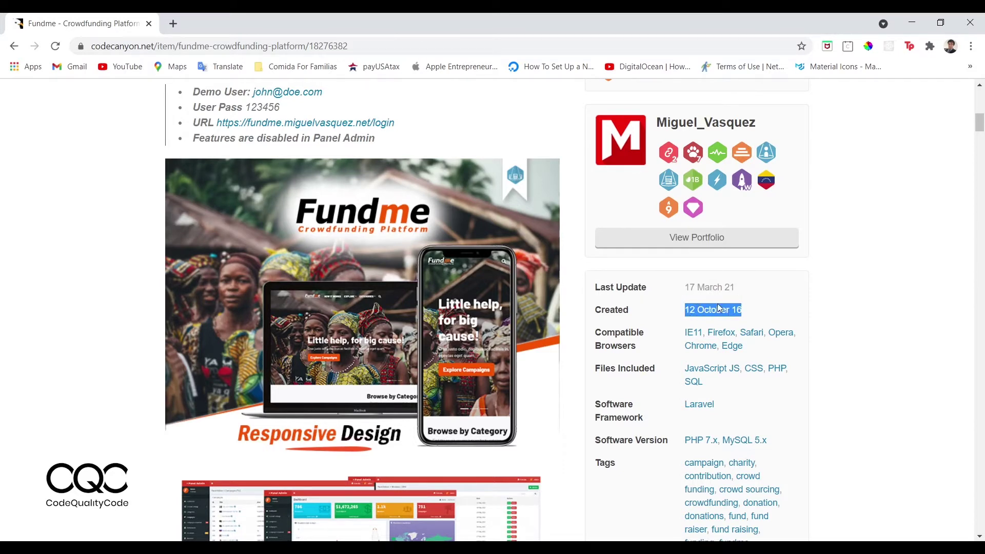
click(730, 289)
scroll(596, 291, down, 1)
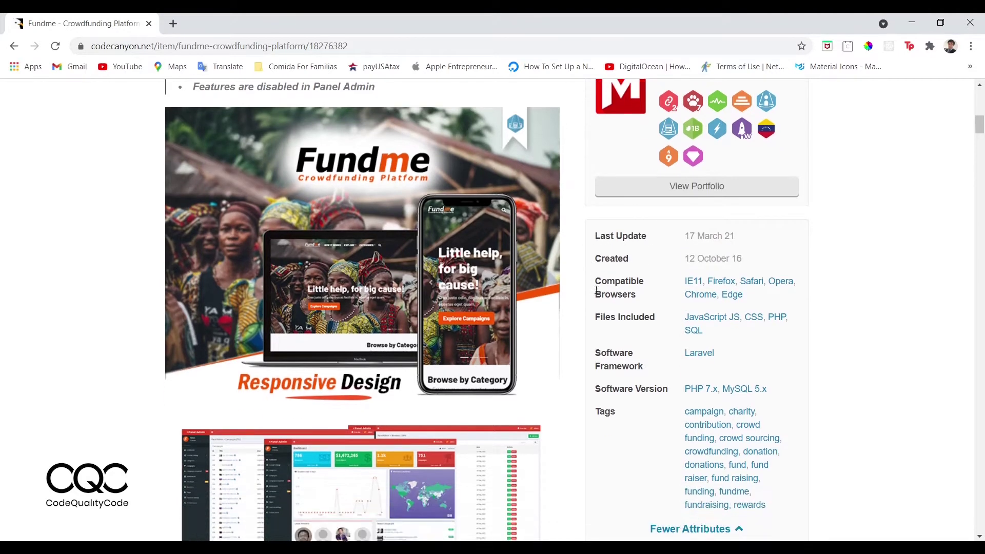
scroll(597, 290, up, 9)
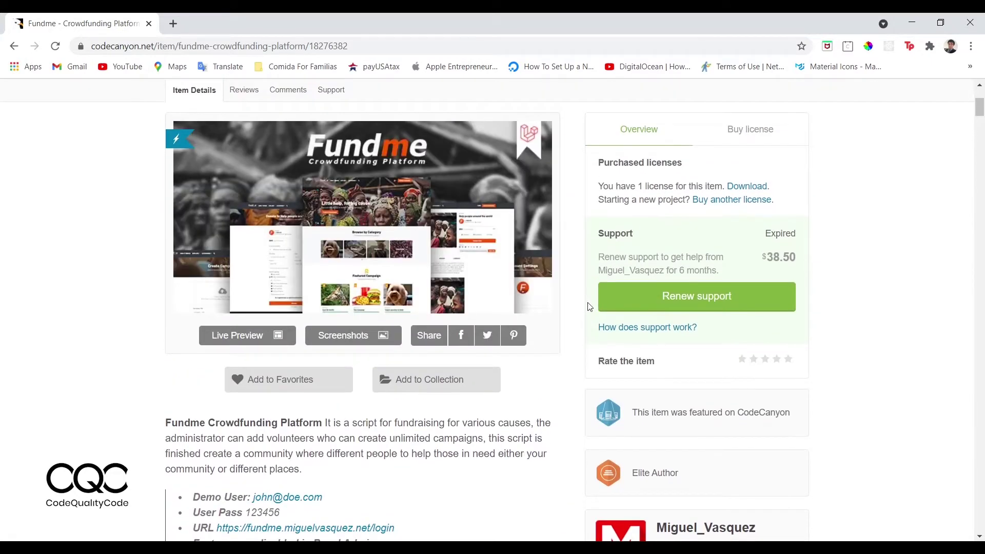
Launch the Fundme live demo and flip through its hero slideshow.
click(263, 343)
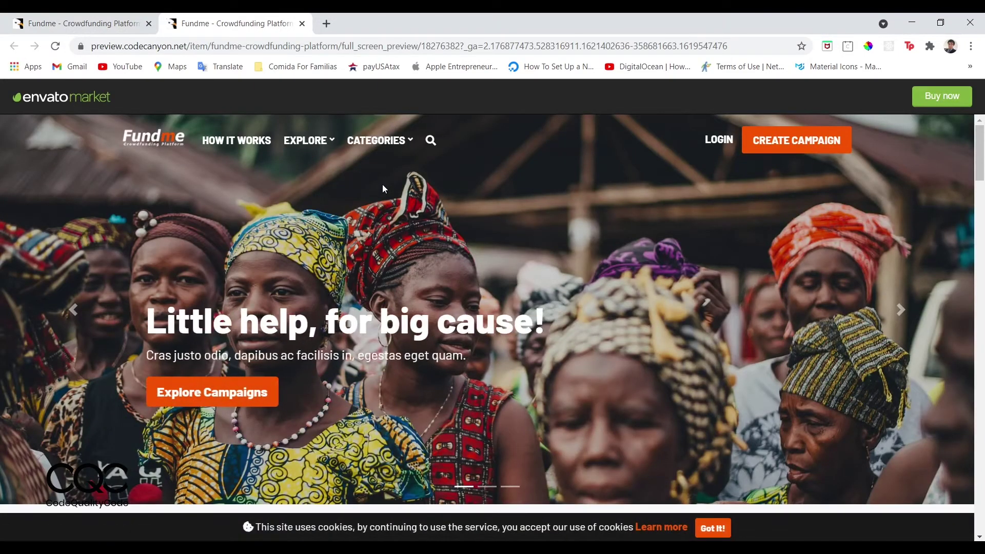
scroll(356, 355, down, 1)
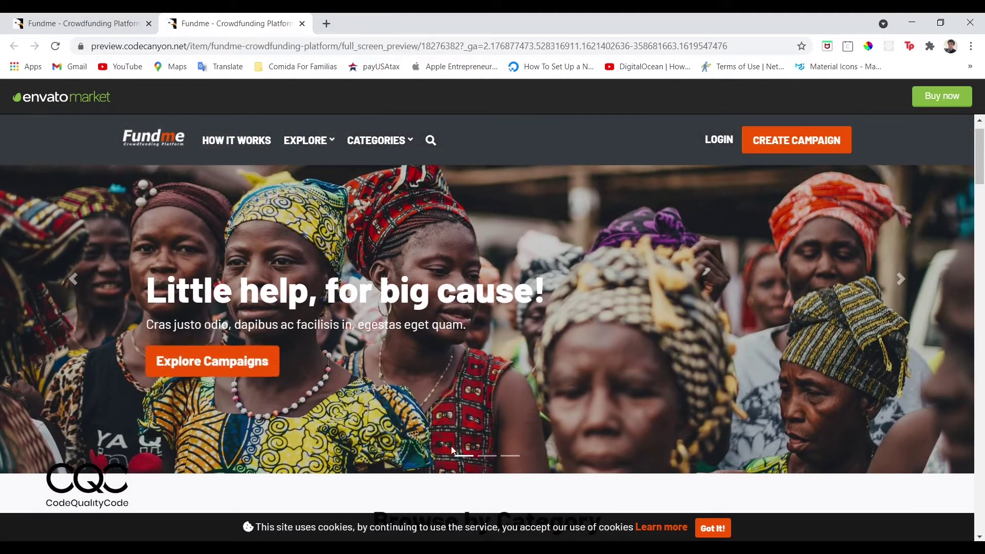
click(492, 464)
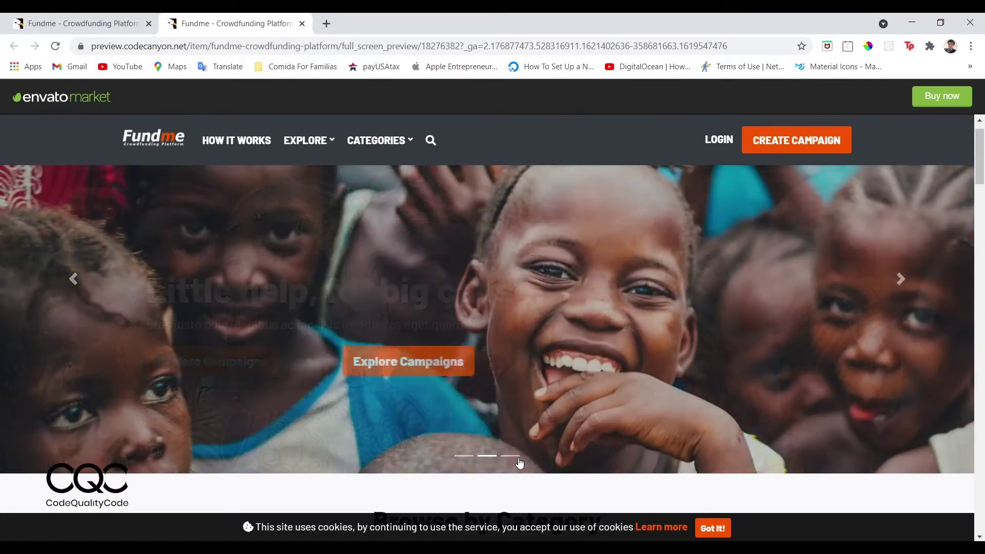
click(518, 462)
scroll(517, 462, down, 7)
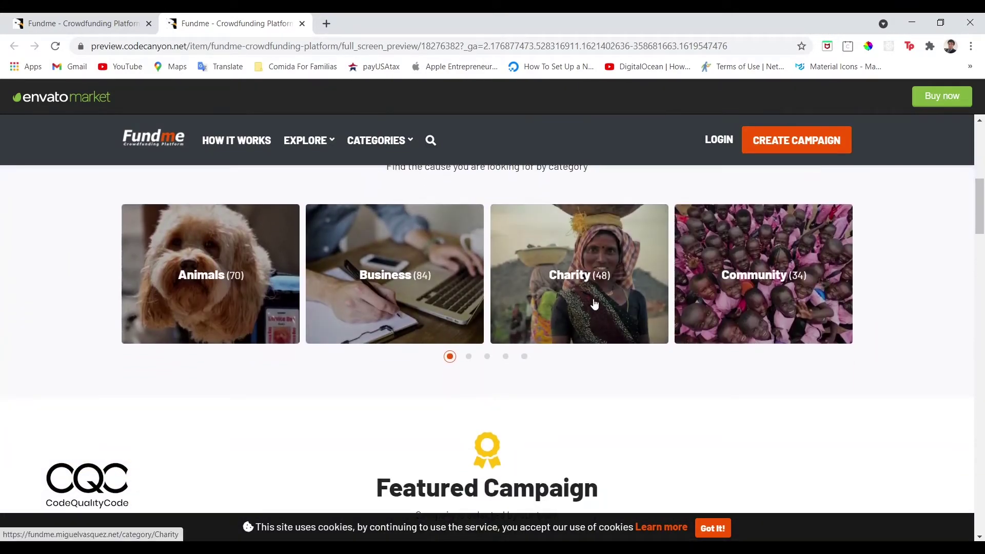
Page through the demo's category cards to the last set and scroll the homepage.
click(467, 357)
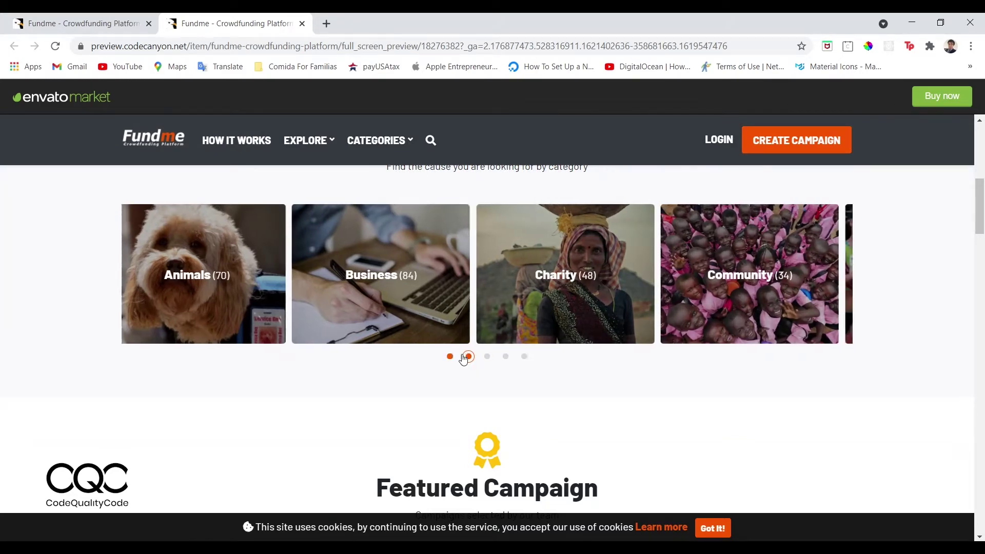
click(507, 357)
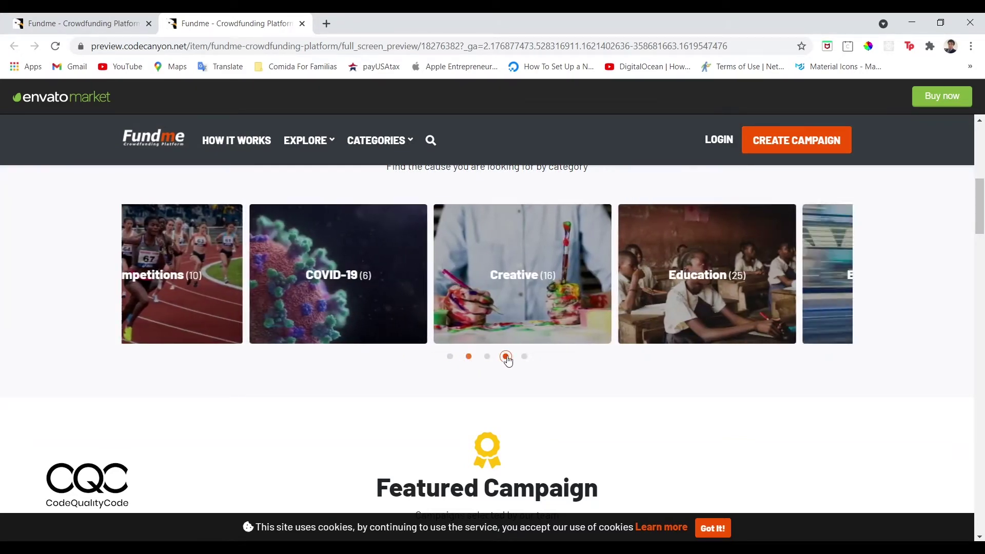
click(525, 356)
click(524, 356)
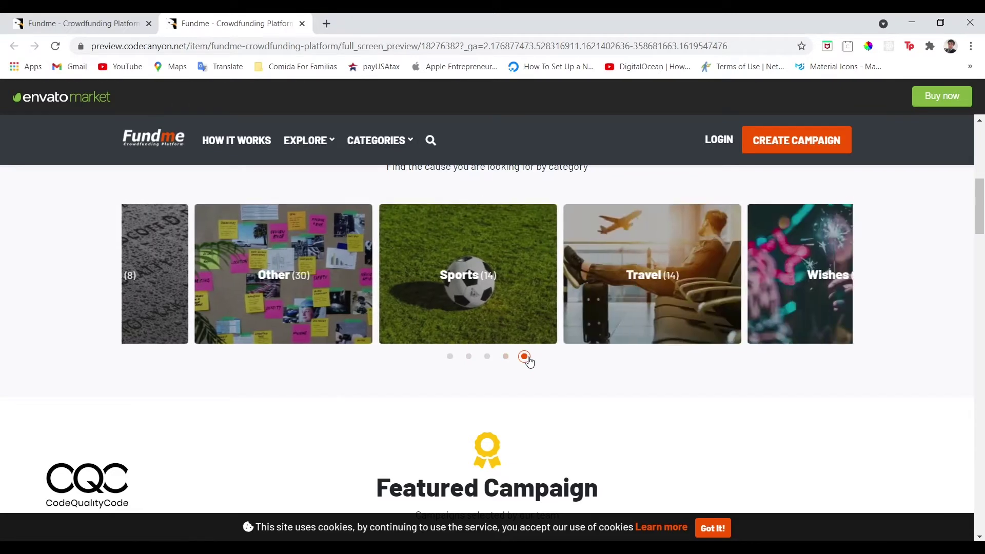
scroll(532, 392, down, 4)
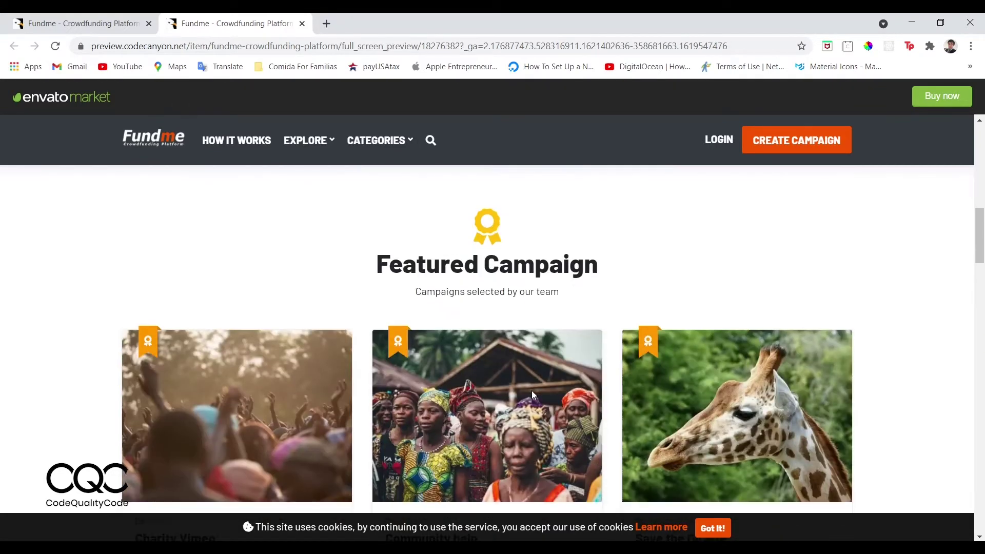
scroll(488, 320, down, 3)
scroll(478, 359, down, 8)
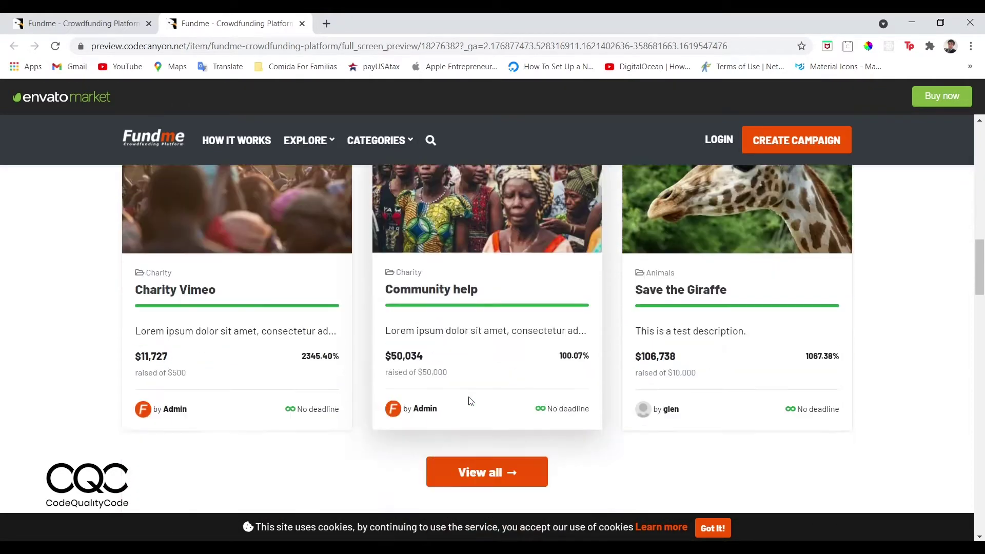
scroll(469, 401, down, 10)
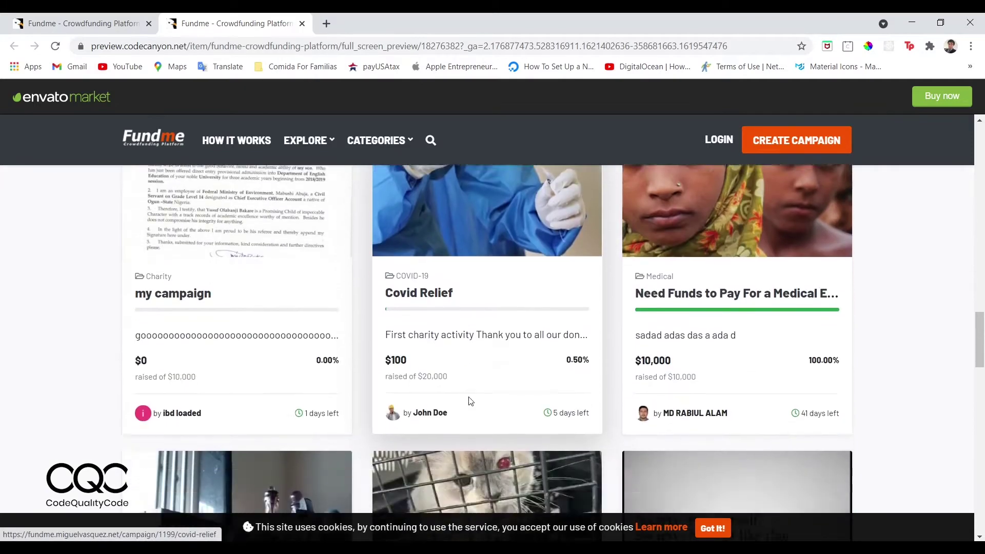
scroll(469, 402, down, 8)
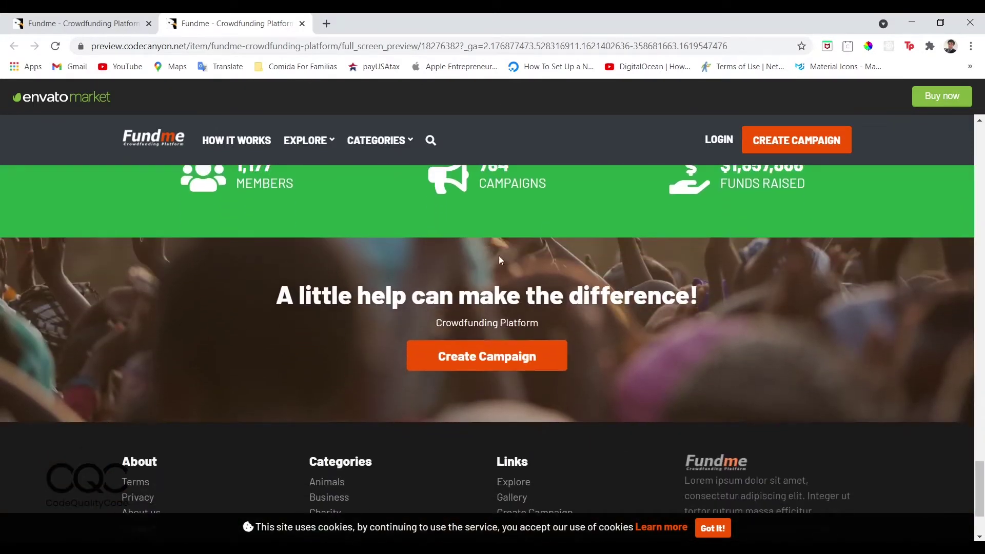
scroll(498, 238, up, 2)
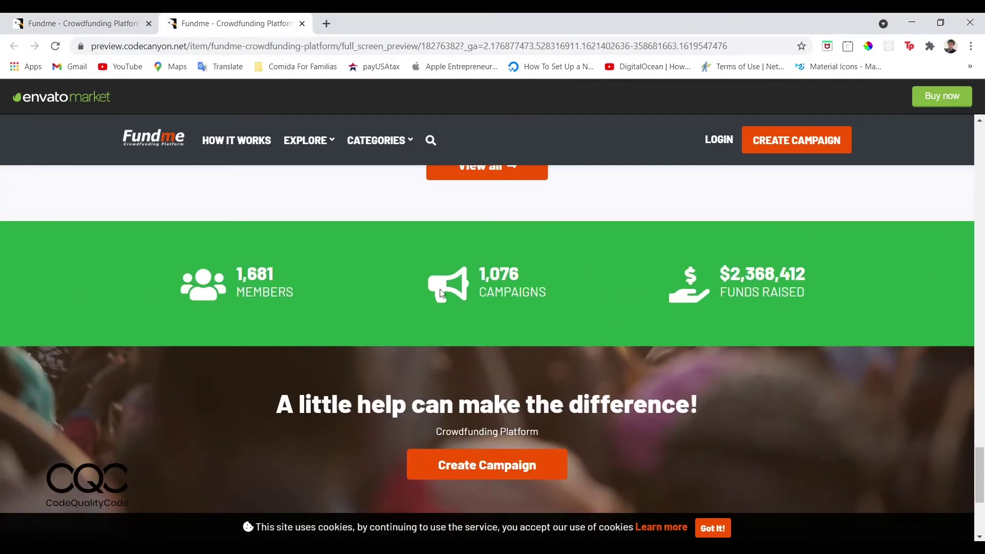
scroll(416, 371, down, 4)
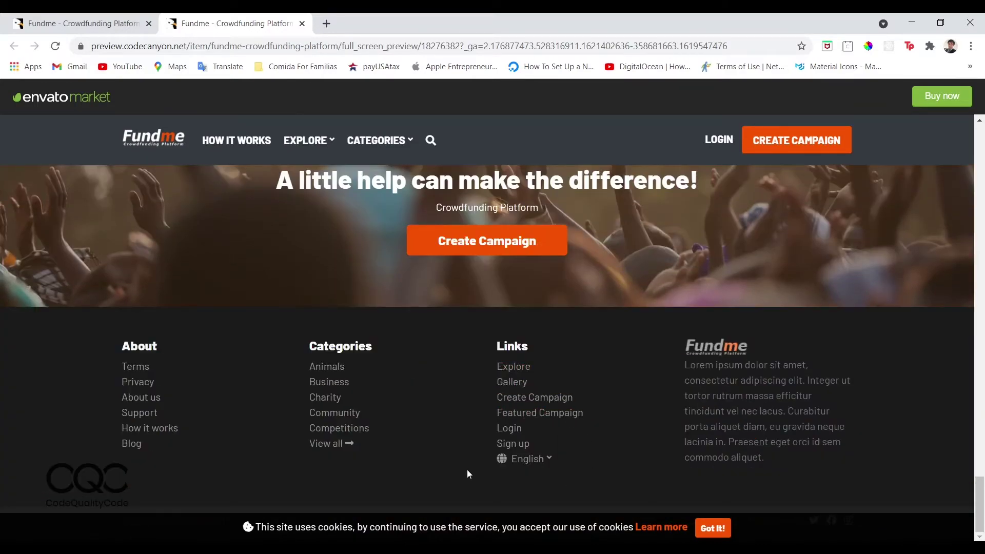
scroll(650, 284, up, 20)
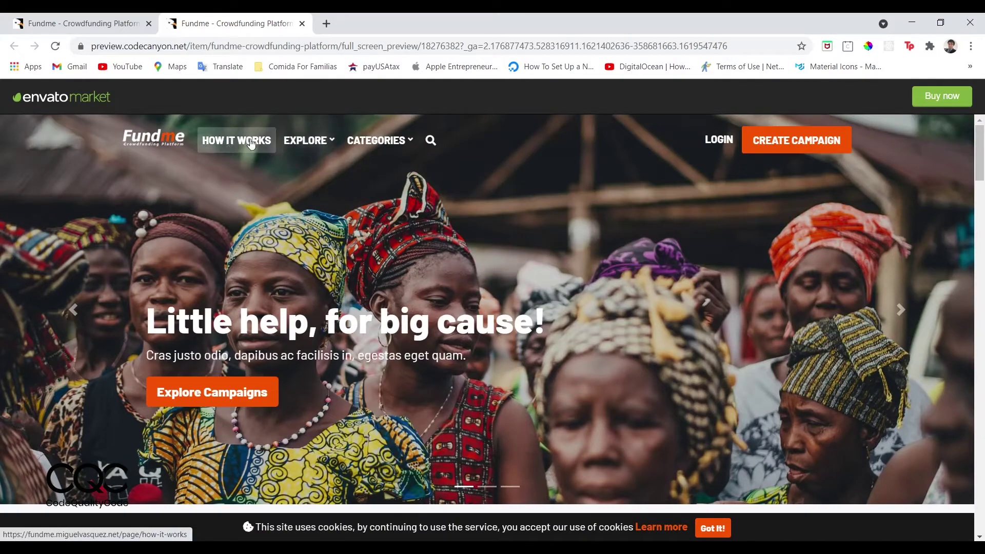
View the all-categories page from the Explore menu, then return to the CodeCanyon item page.
click(294, 143)
click(367, 145)
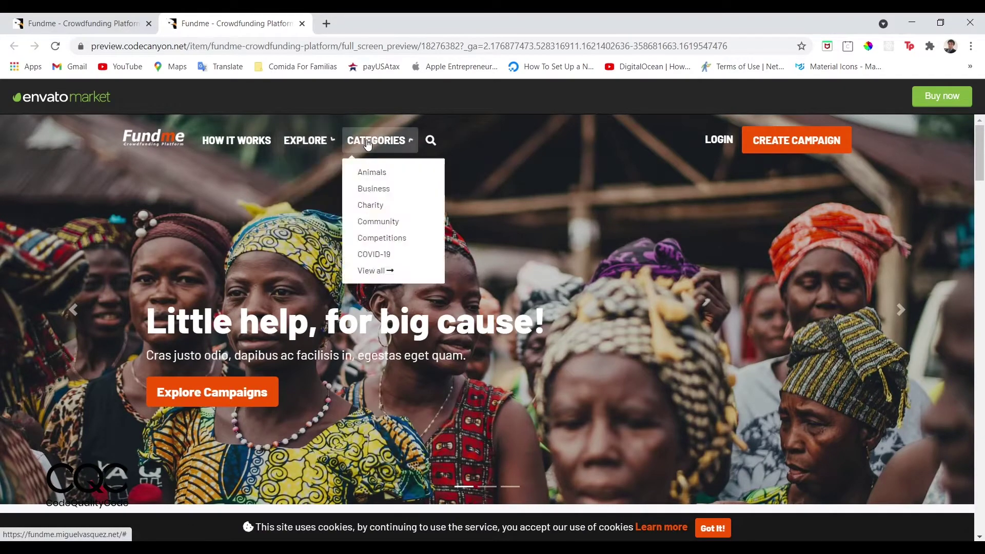
click(368, 145)
click(307, 142)
click(374, 142)
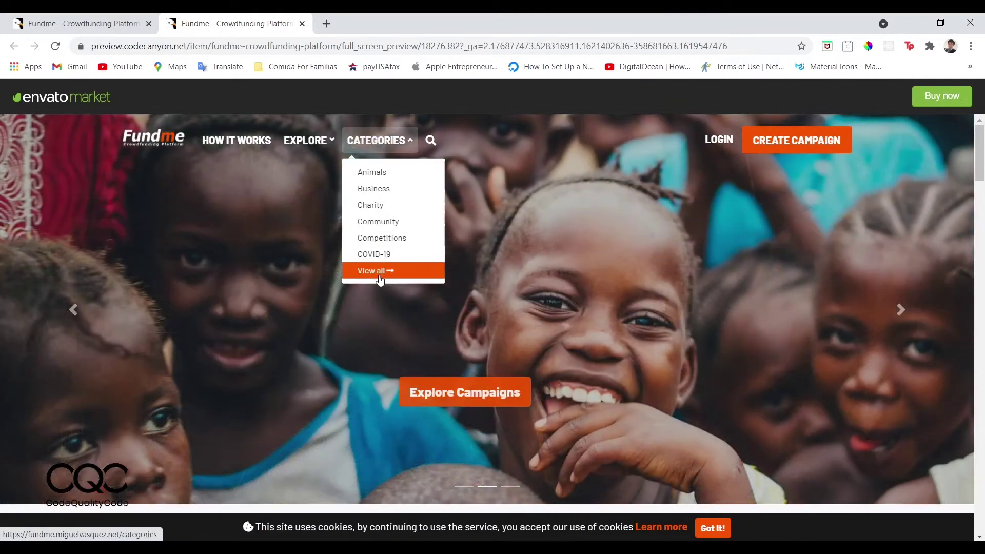
click(380, 278)
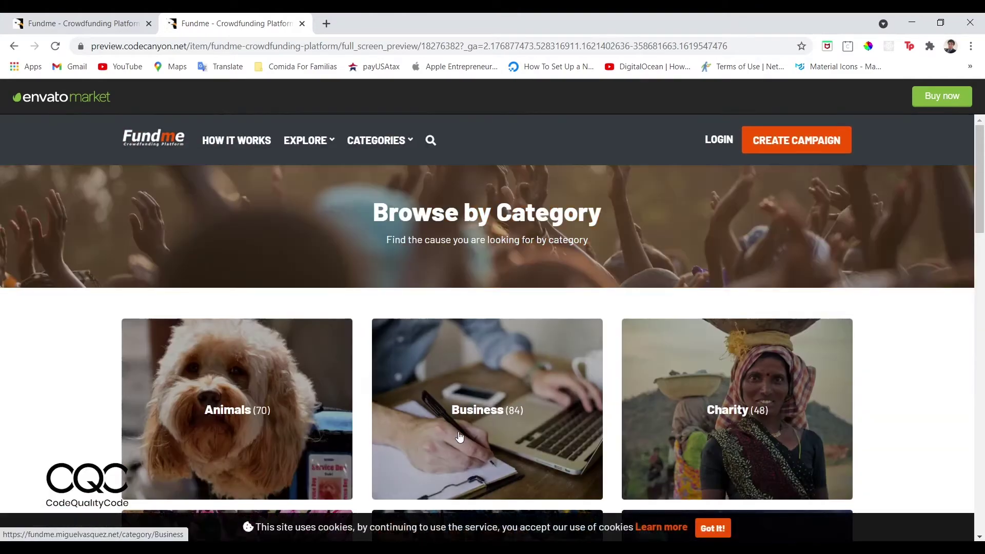
scroll(459, 437, down, 3)
scroll(460, 437, down, 15)
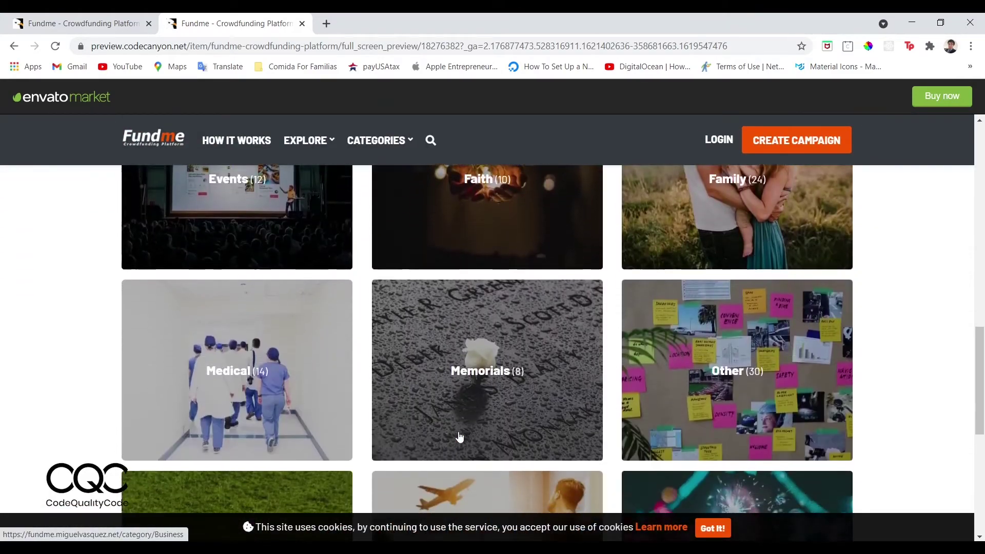
scroll(459, 438, down, 2)
scroll(459, 437, up, 18)
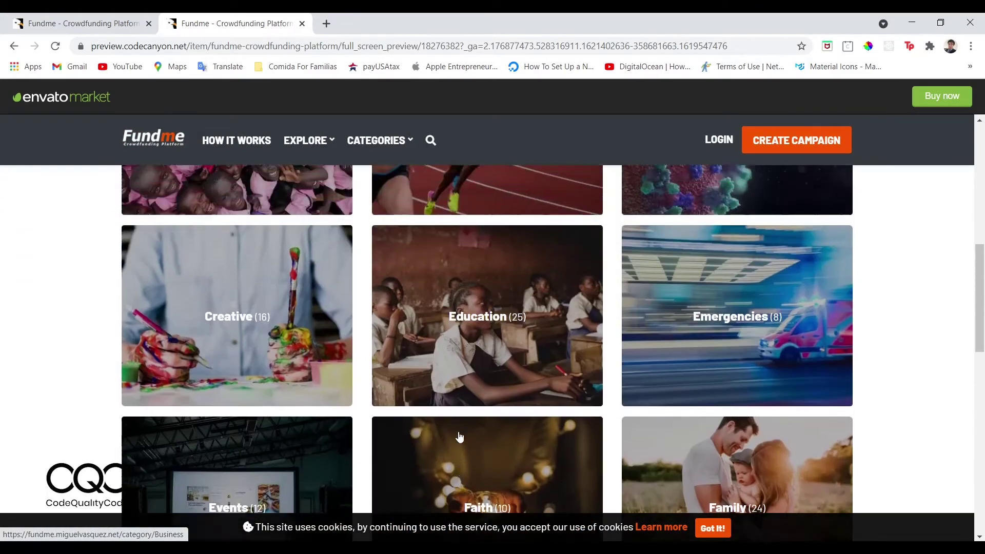
scroll(459, 437, up, 5)
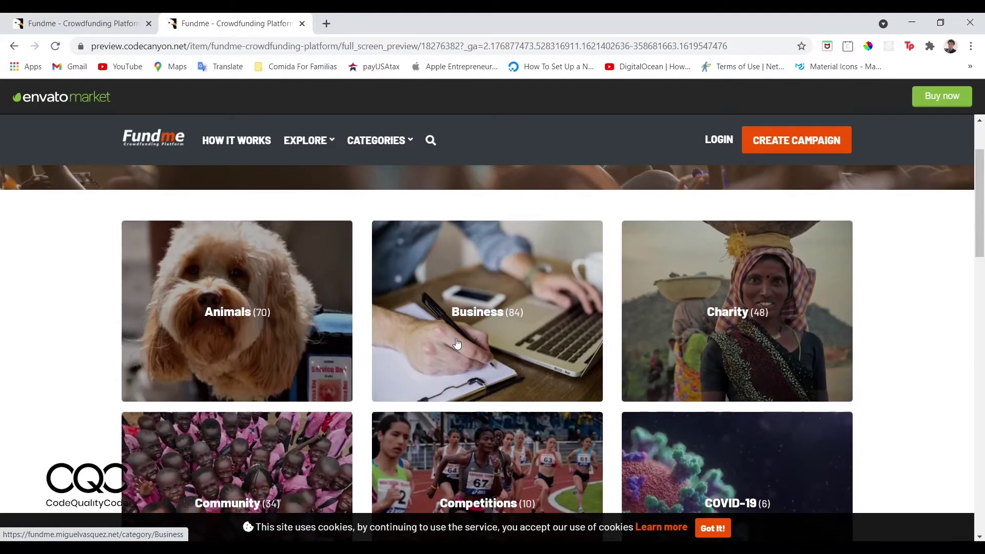
scroll(457, 344, up, 2)
click(82, 24)
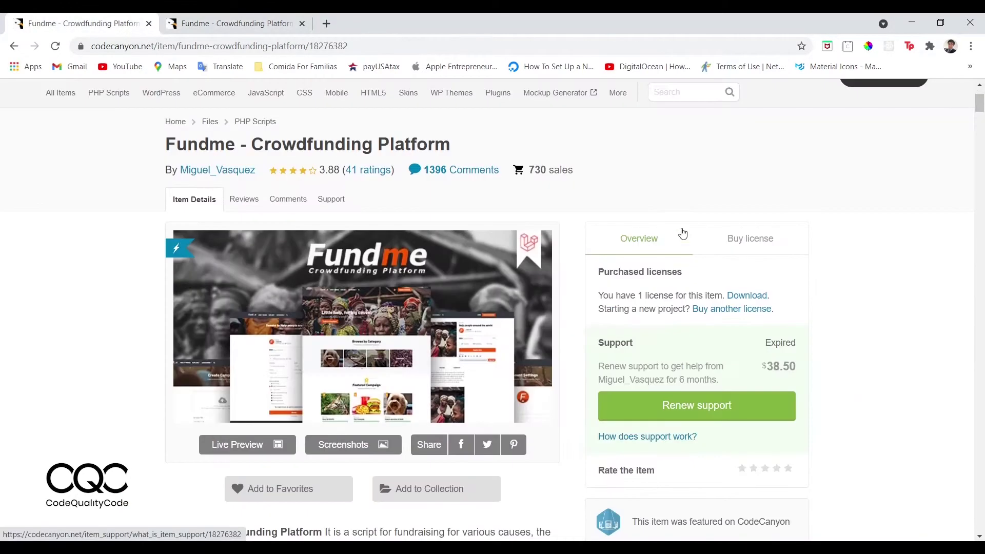
Open the downloaded Fundme zip from Recent files in File Explorer.
scroll(683, 234, up, 2)
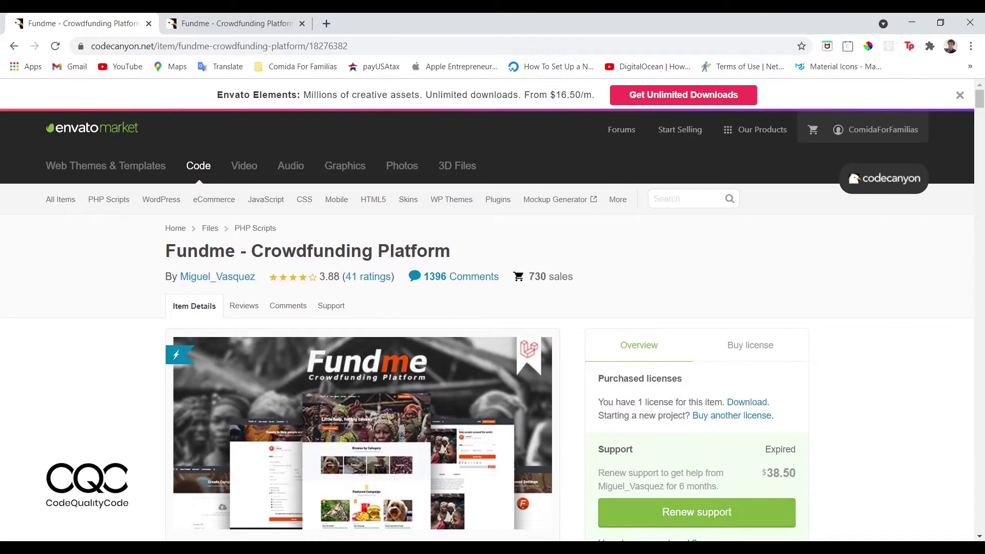
key(super+e)
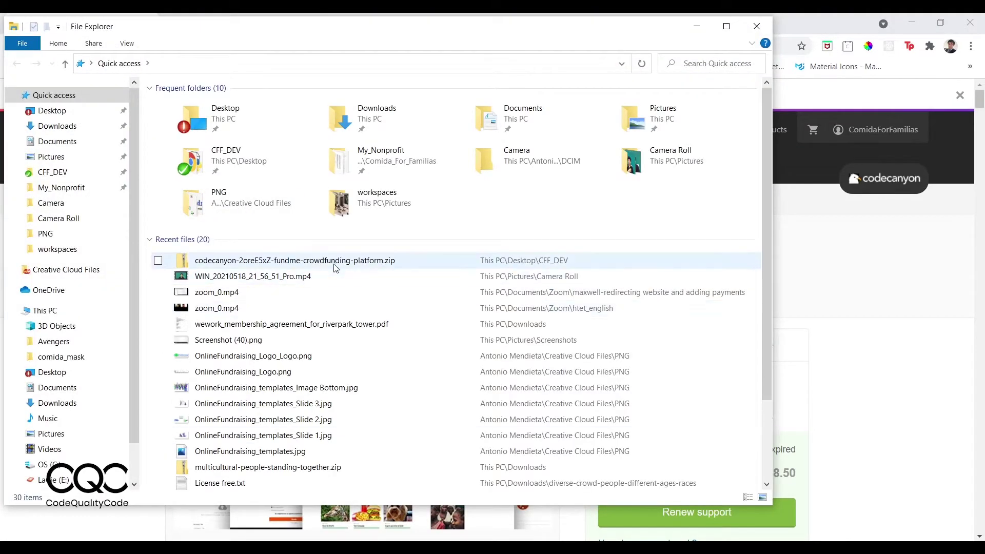
click(223, 259)
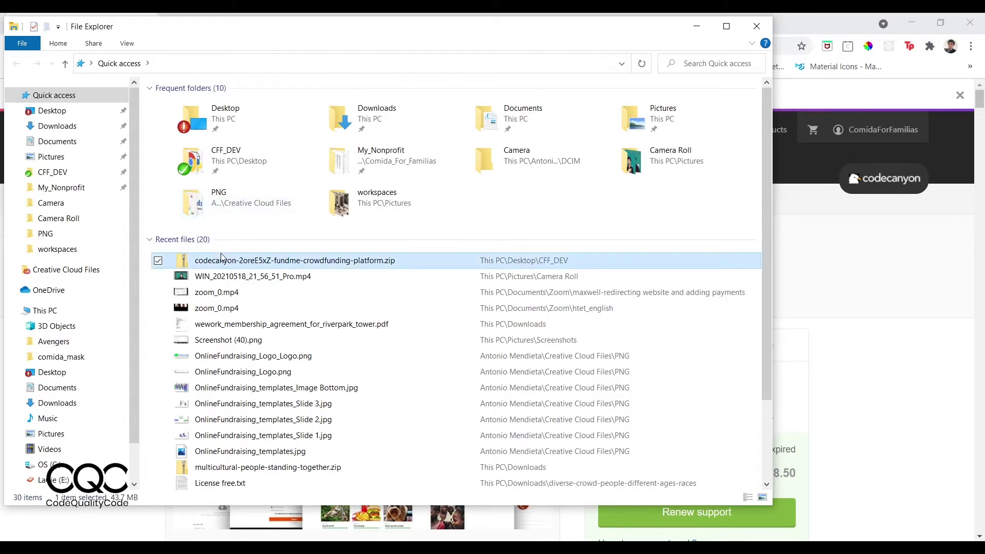
double_click(232, 263)
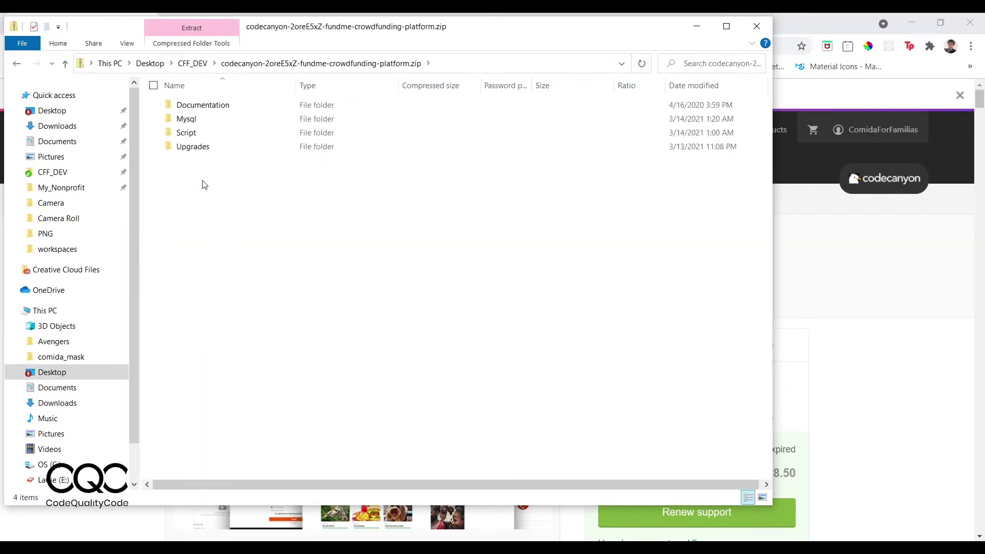
Look inside the Documentation, Mysql, Script and Upgrades folders, then close File Explorer.
double_click(218, 105)
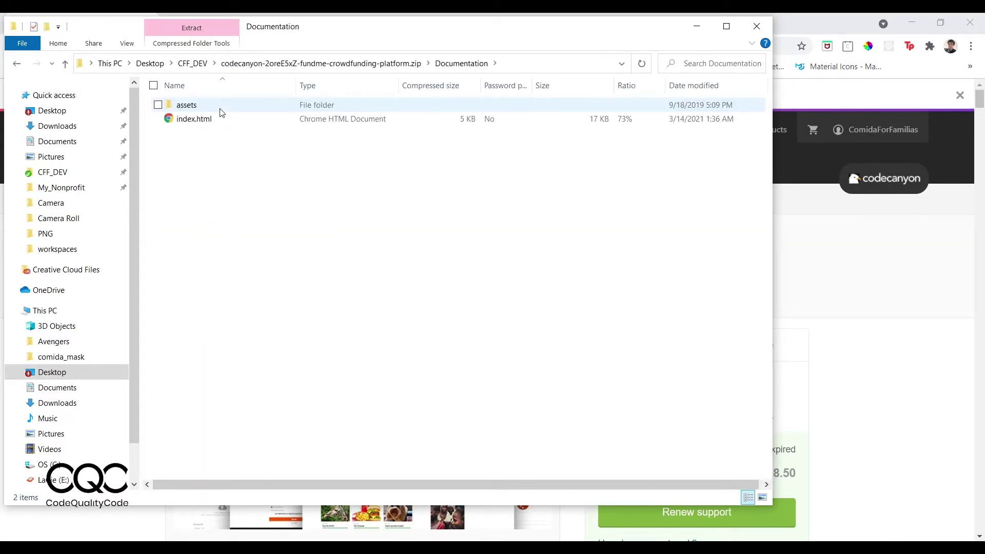
click(312, 64)
click(271, 121)
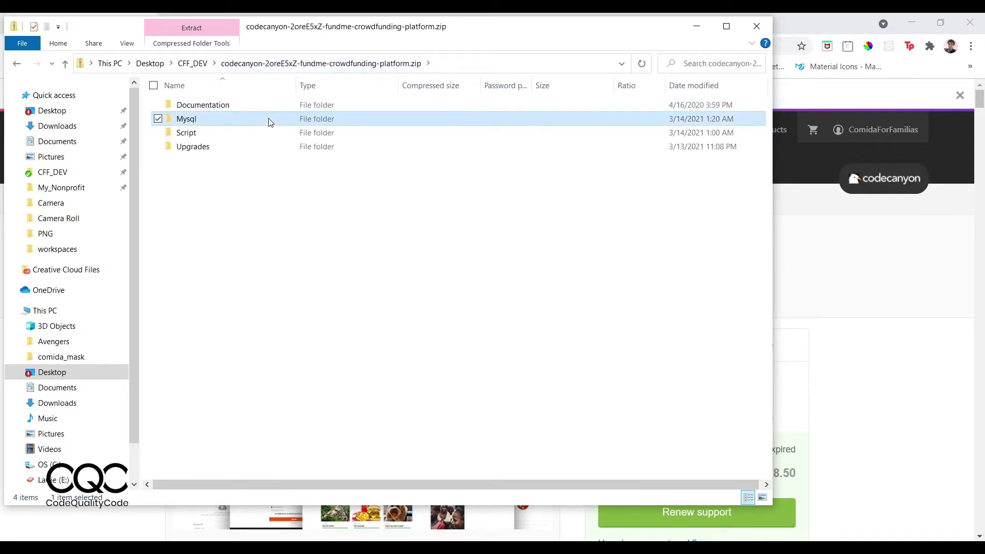
double_click(271, 122)
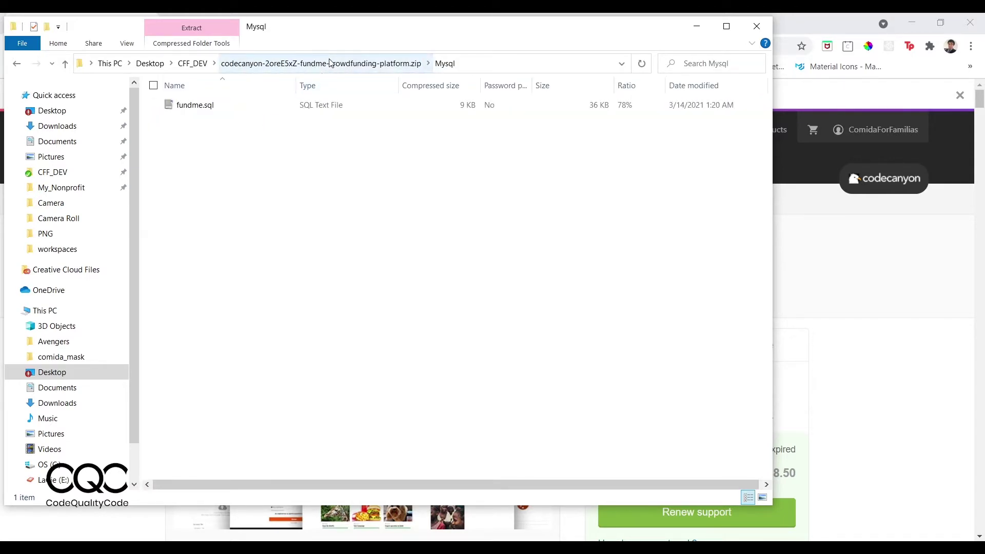
click(318, 63)
click(277, 132)
double_click(277, 133)
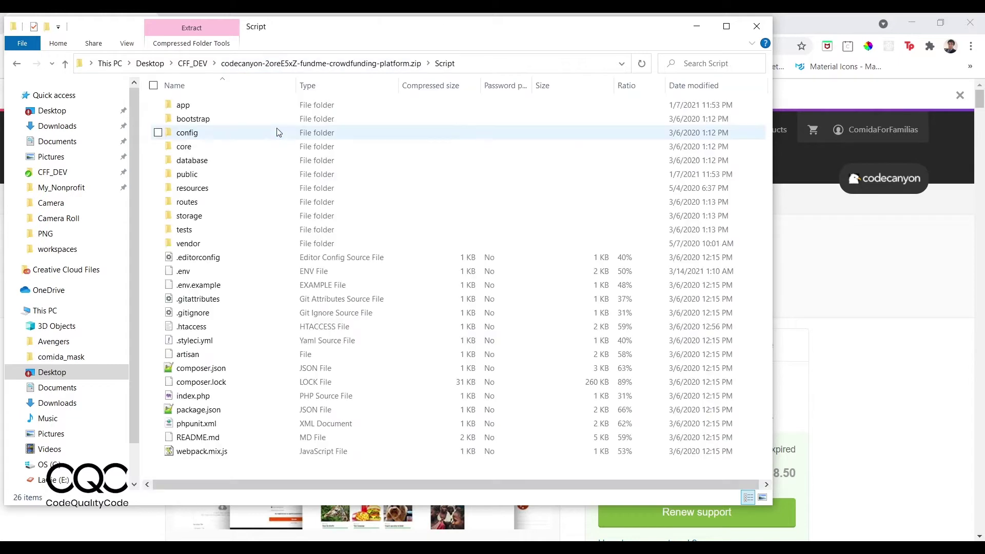
click(319, 71)
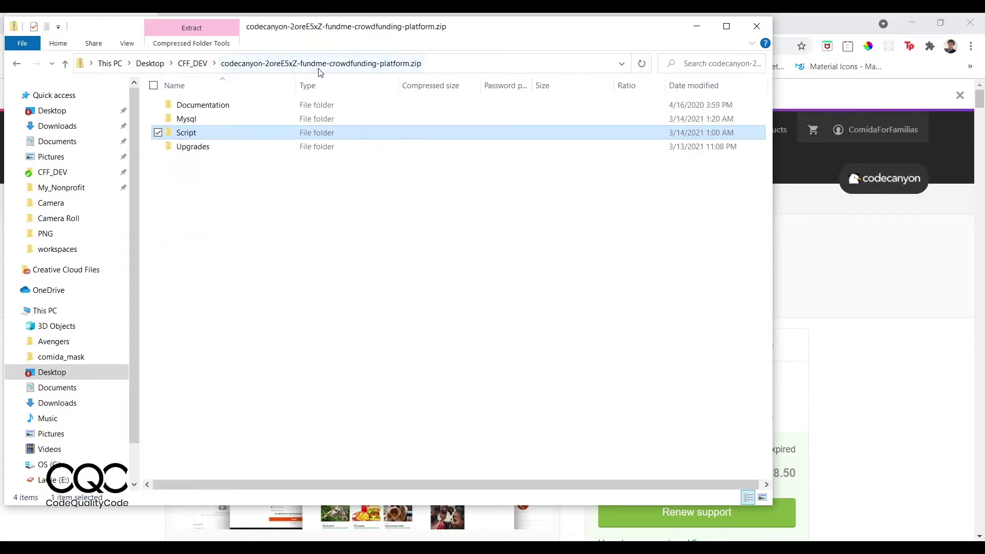
double_click(231, 147)
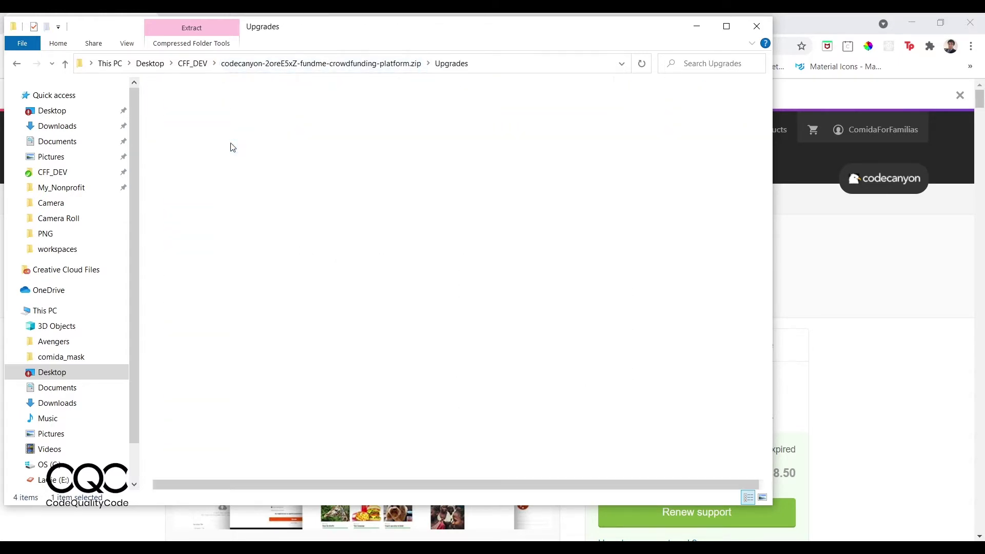
click(328, 64)
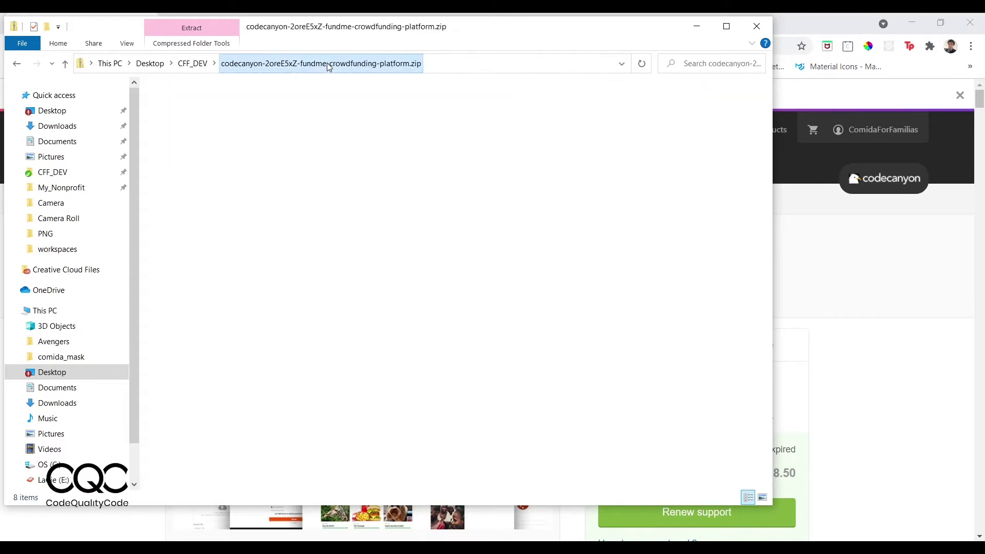
click(192, 66)
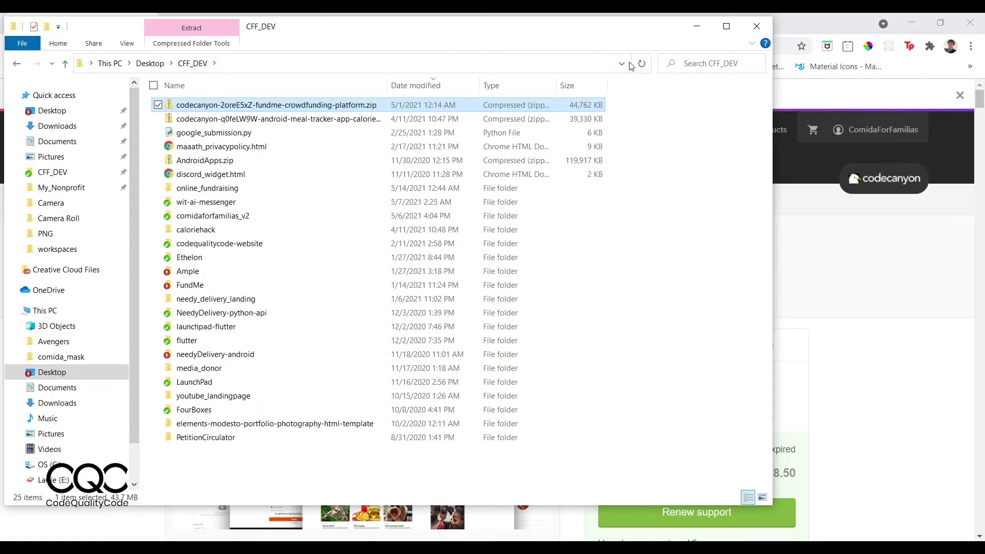
click(755, 29)
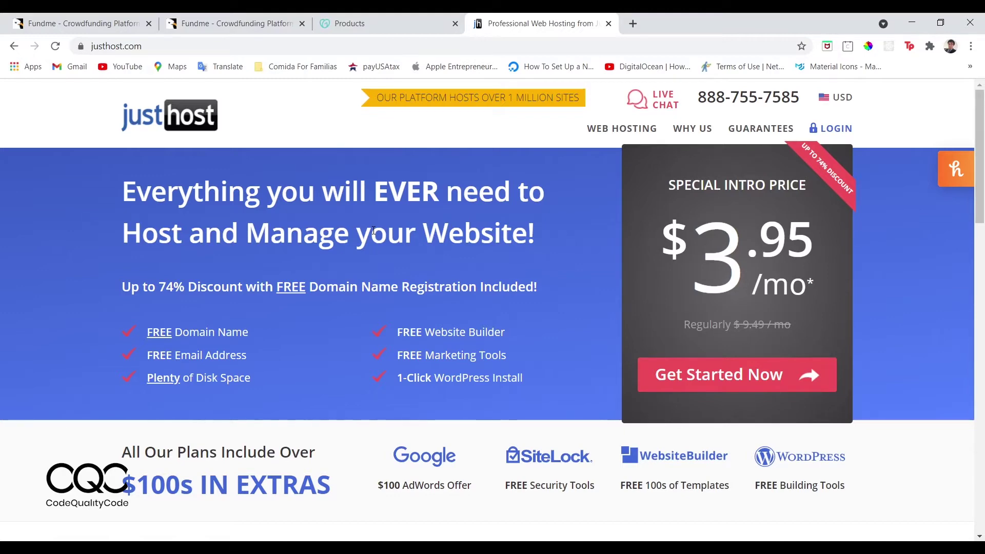
Glance at the GoDaddy page, return to justhost.com, and log in to the JustHost account.
click(366, 23)
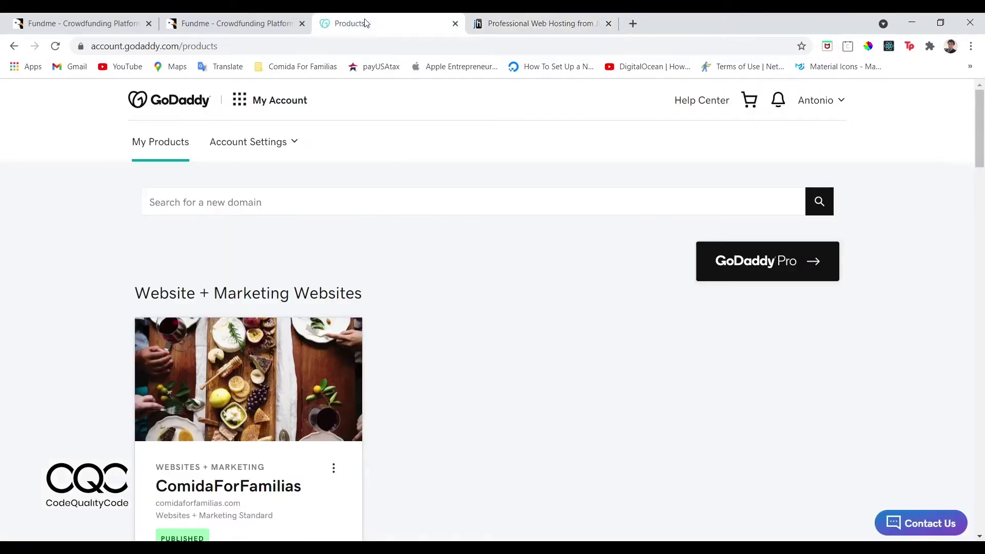
click(489, 25)
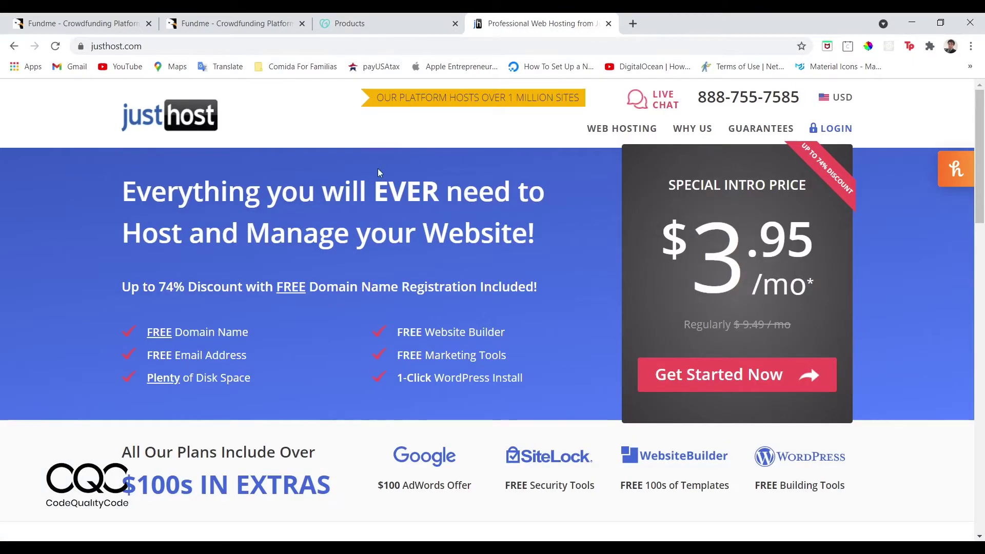
click(835, 129)
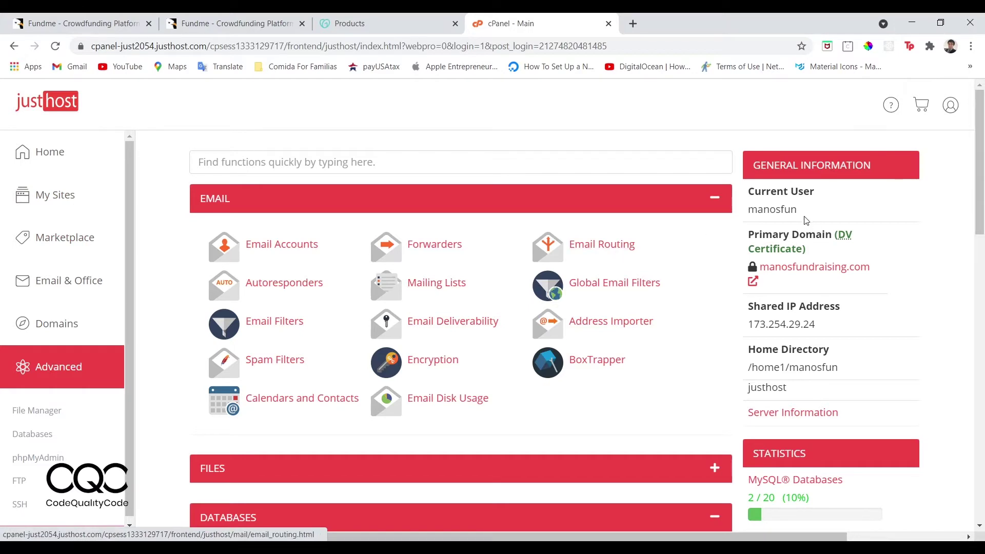
Note the current user and primary domain, then launch File Manager from the Advanced section.
drag(805, 215, 777, 213)
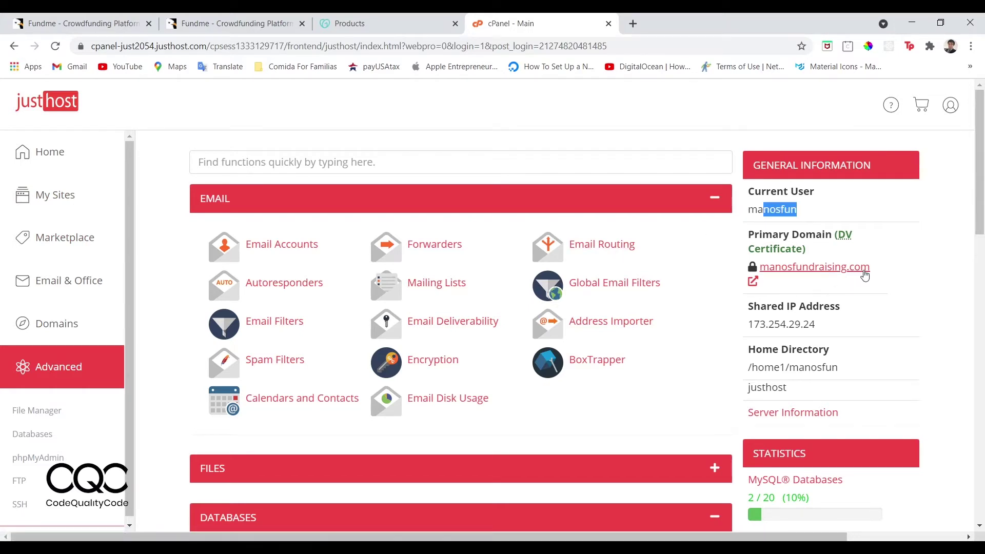
drag(871, 269, 758, 273)
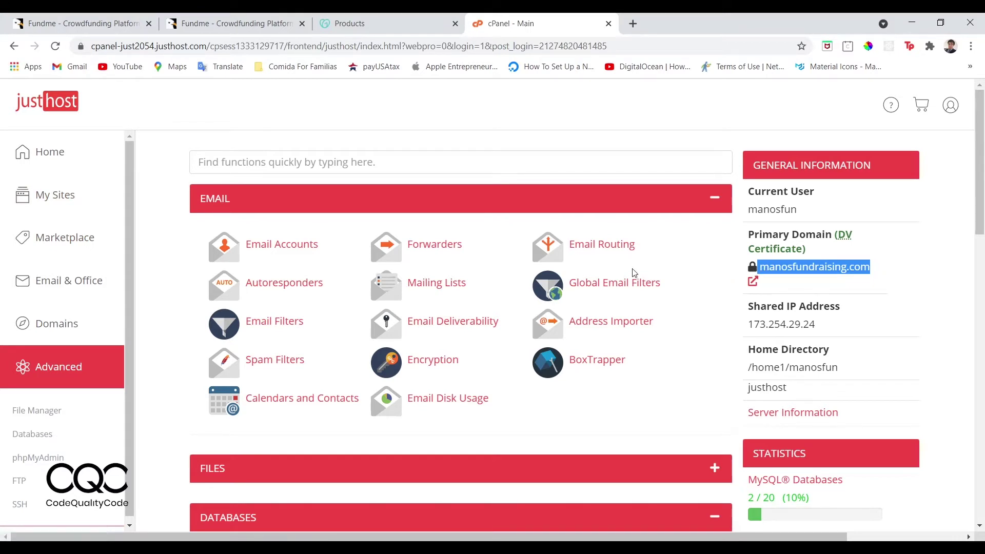
click(38, 419)
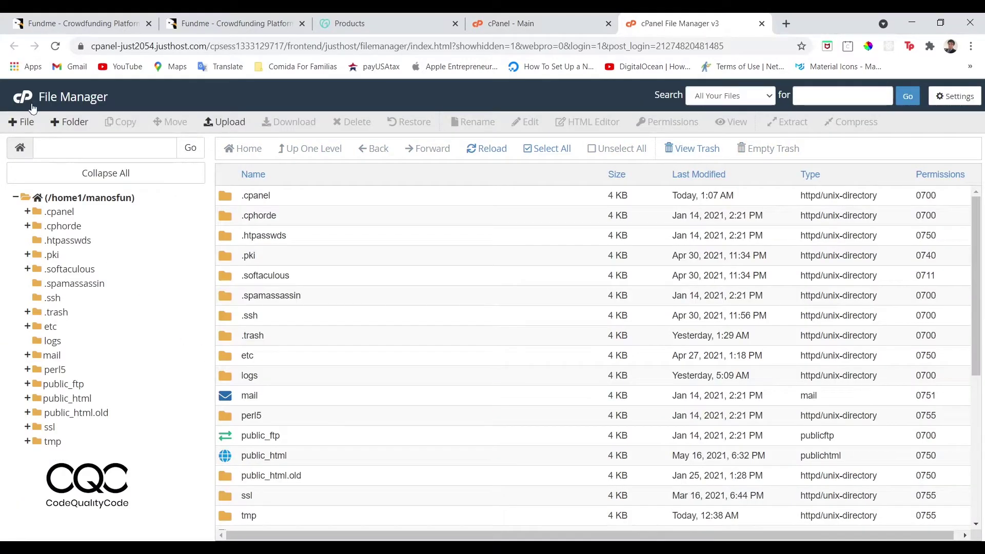
Go into public_html and bring up its File Upload page with the 500 MB limit.
click(67, 399)
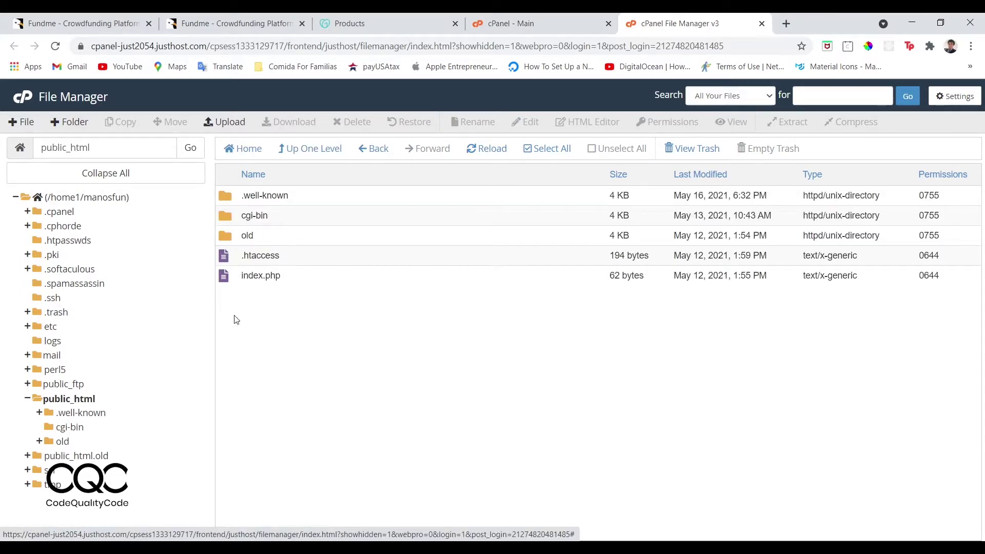
drag(316, 358, 276, 207)
click(369, 355)
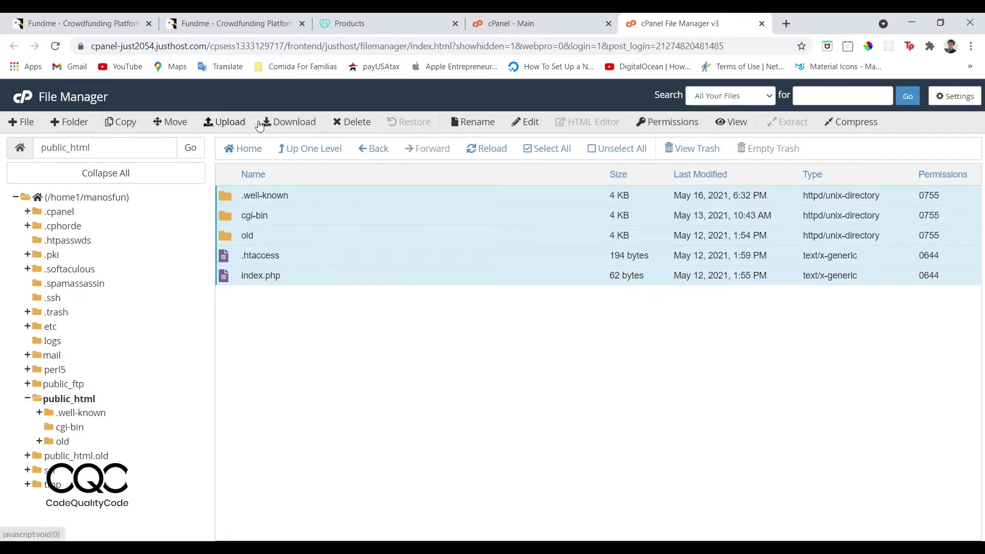
click(229, 123)
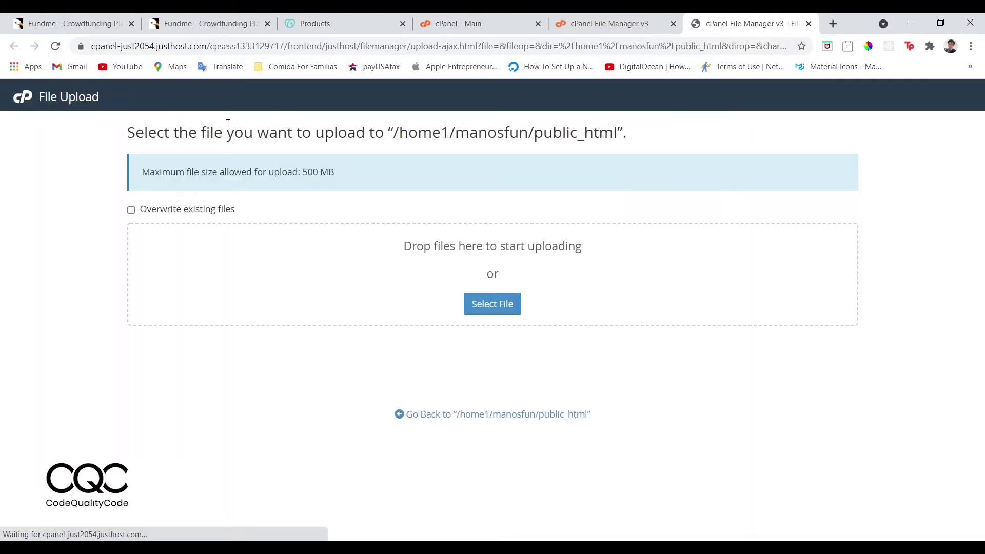
Begin uploading the Fundme zip, cancel it at 12%, and close the upload page.
click(494, 306)
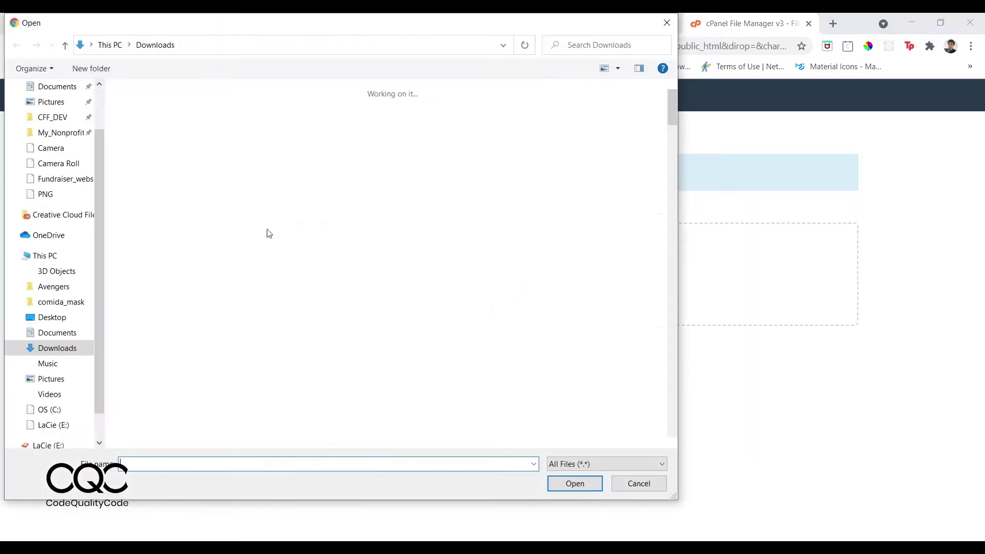
click(576, 484)
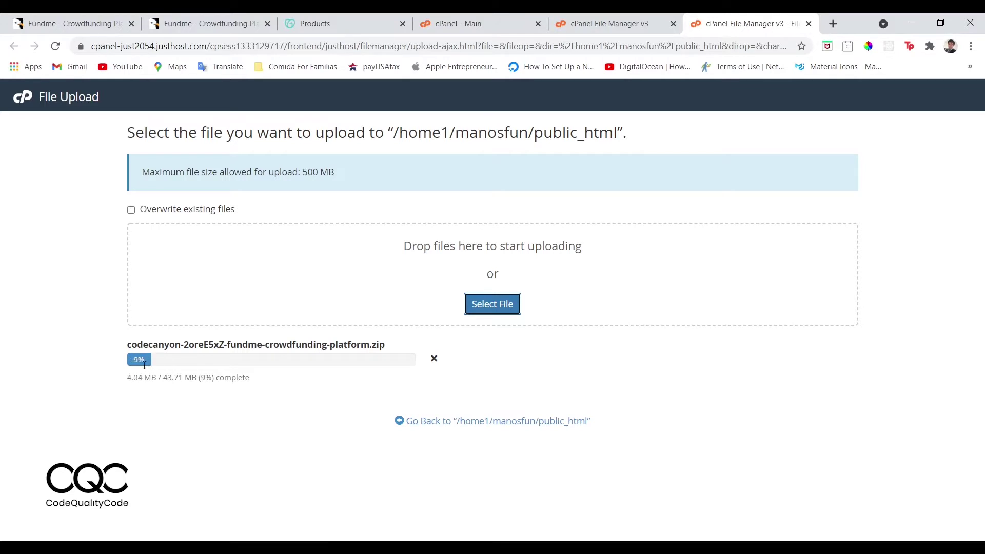
click(434, 358)
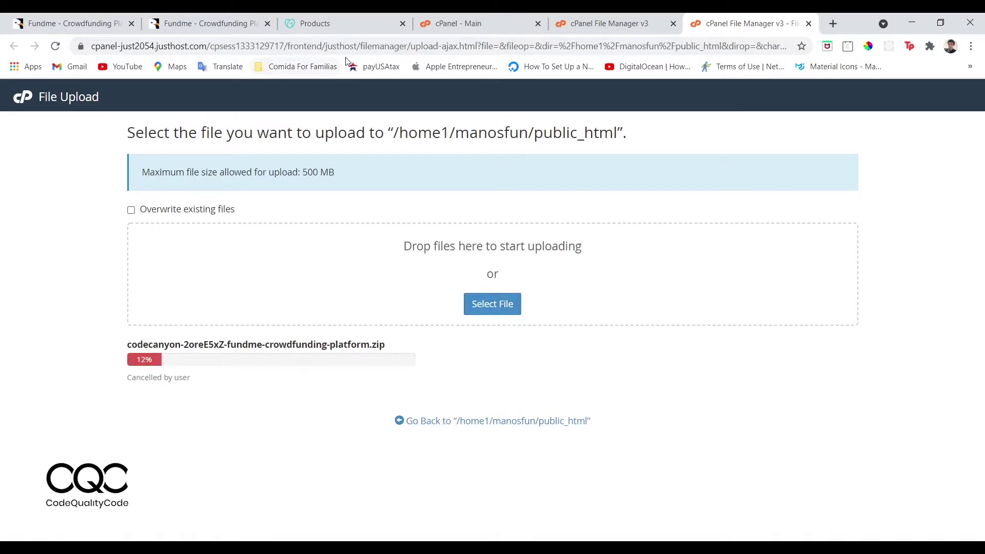
click(350, 24)
click(750, 24)
click(415, 422)
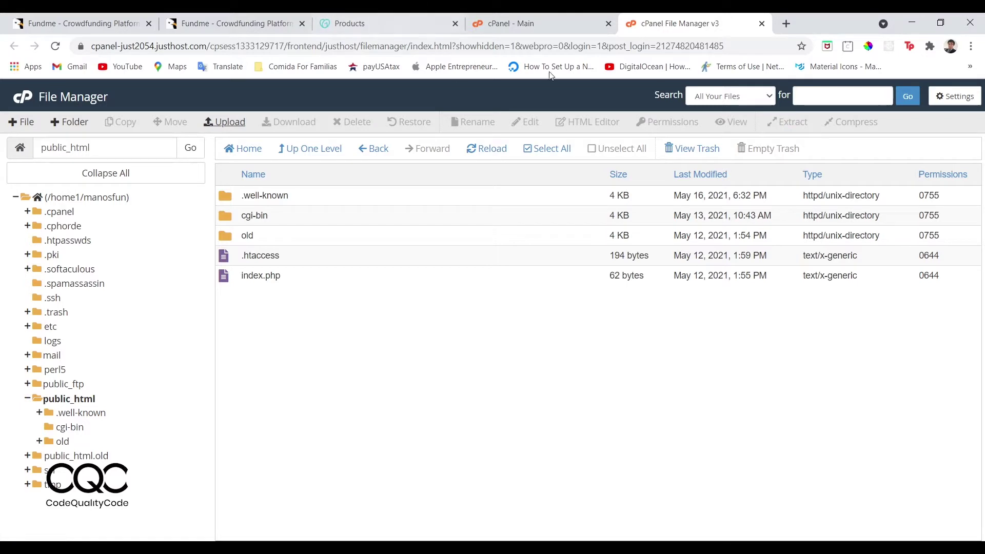
From GoDaddy My Hosting, launch cPanel Admin via Settings for onlinefundraising.us.
click(383, 19)
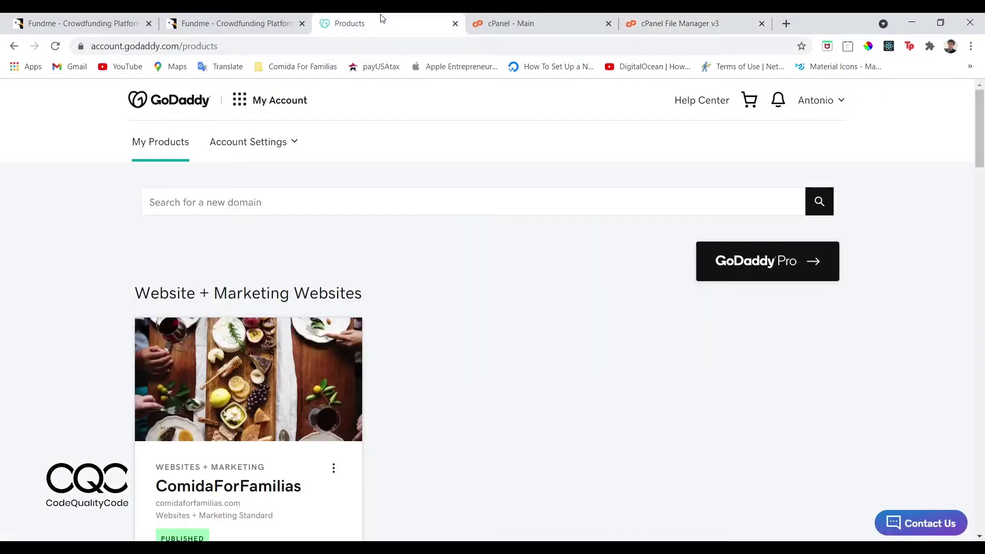
click(247, 106)
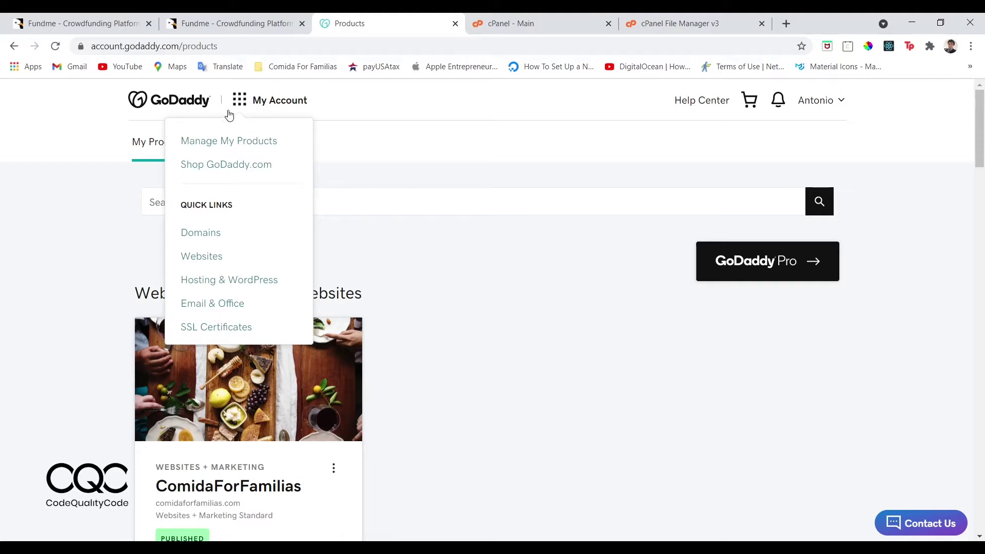
click(225, 282)
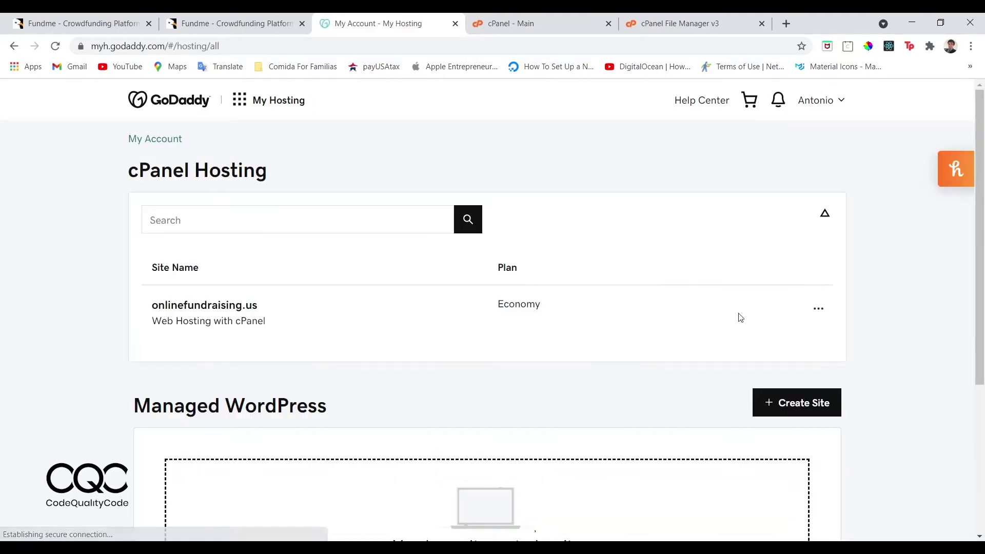
drag(543, 308, 504, 307)
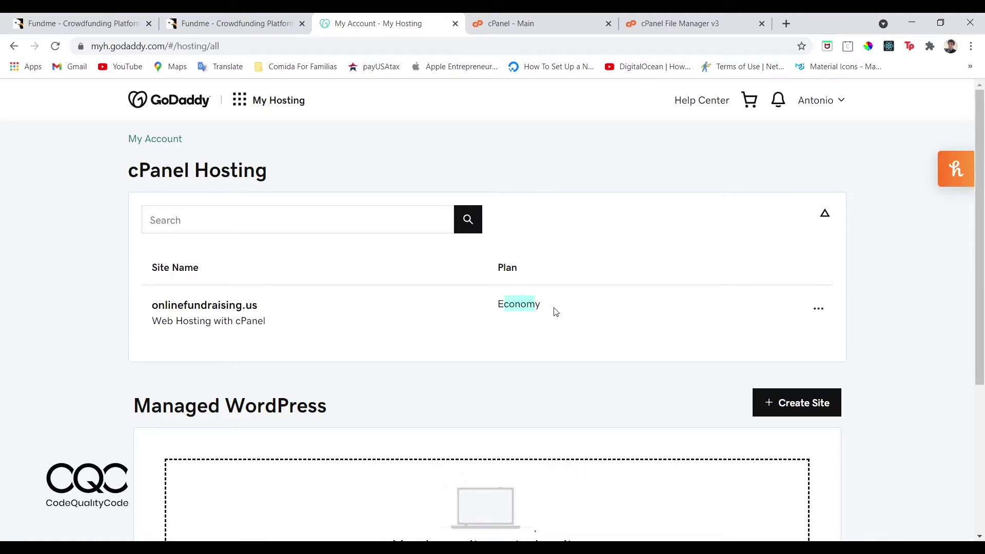
click(822, 310)
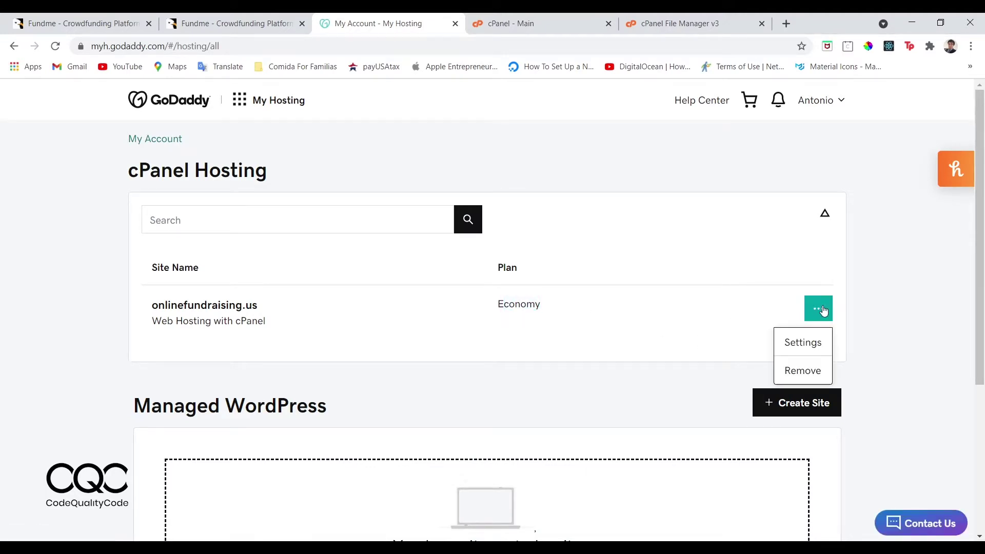
click(806, 343)
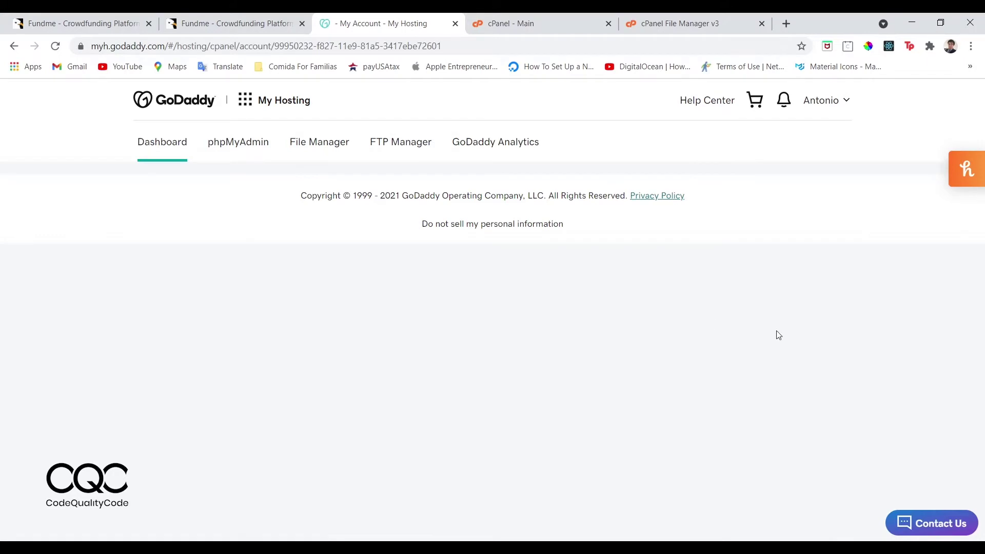
click(662, 316)
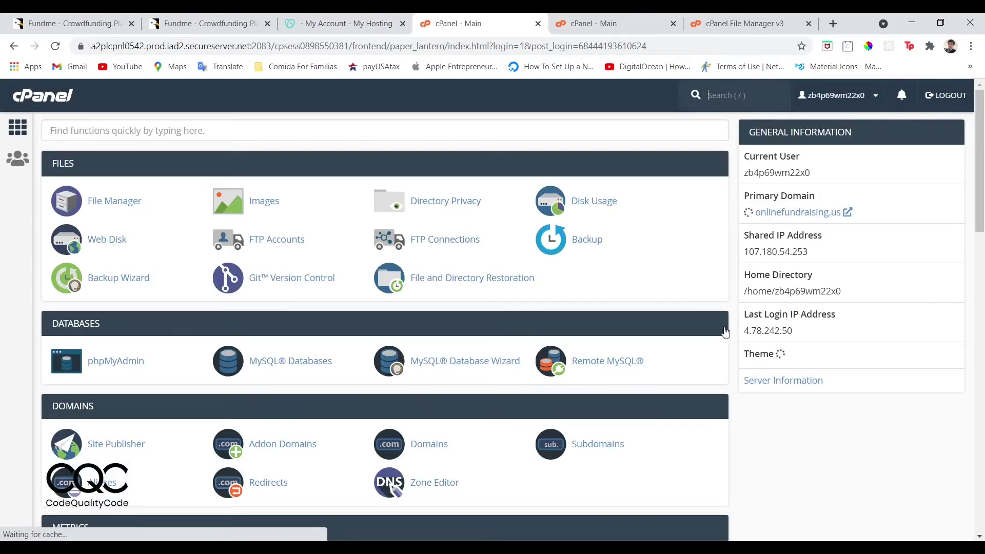
Open File Manager at public_html and select the 43.71 MB Fundme zip.
click(105, 209)
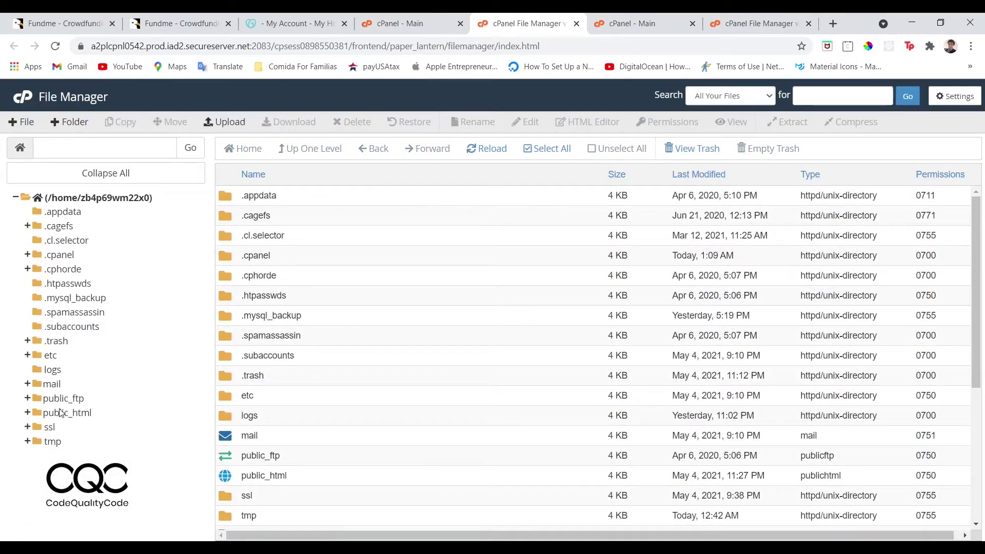
click(61, 413)
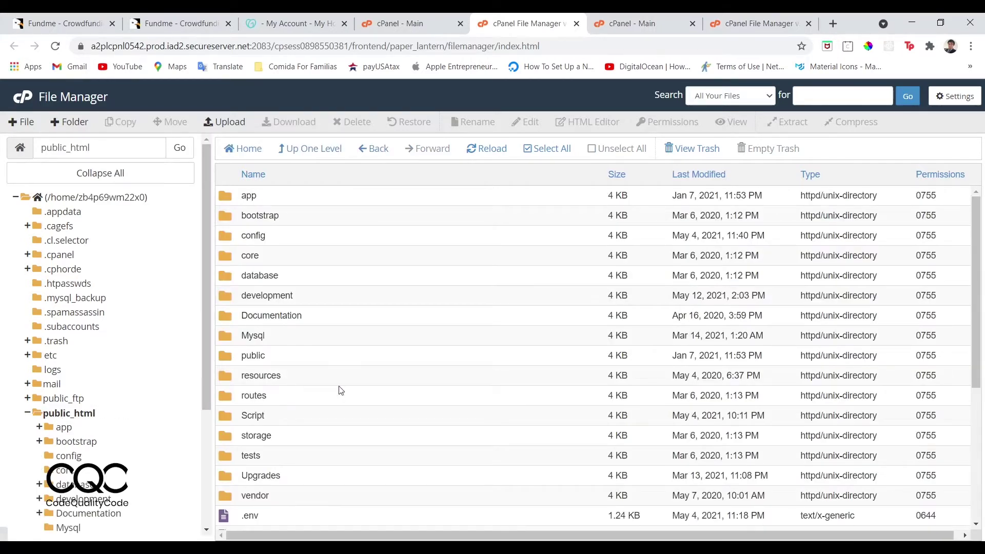
scroll(329, 404, down, 5)
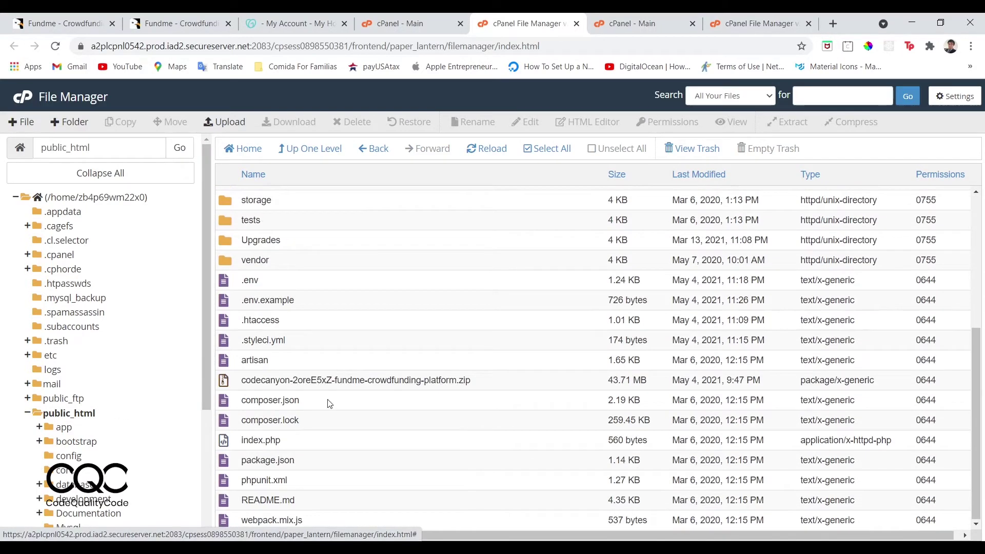
click(251, 382)
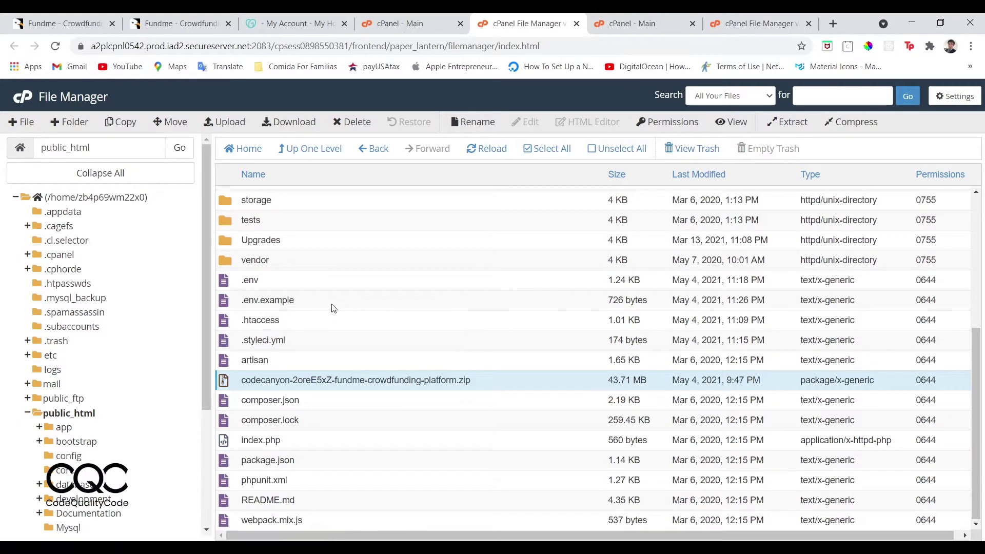
Bring up the Extract dialog for the zip, check its destination folder, then cancel.
scroll(334, 308, up, 1)
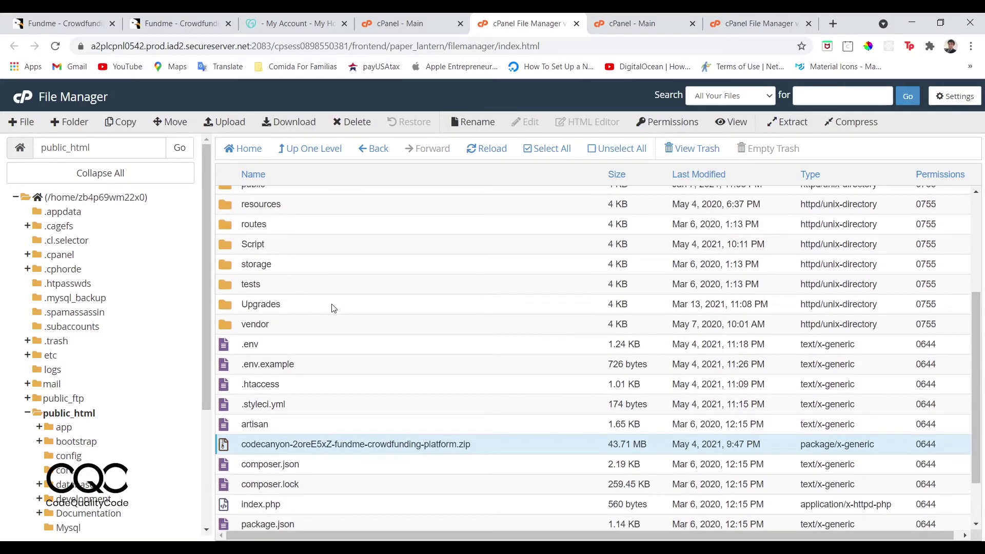
click(781, 122)
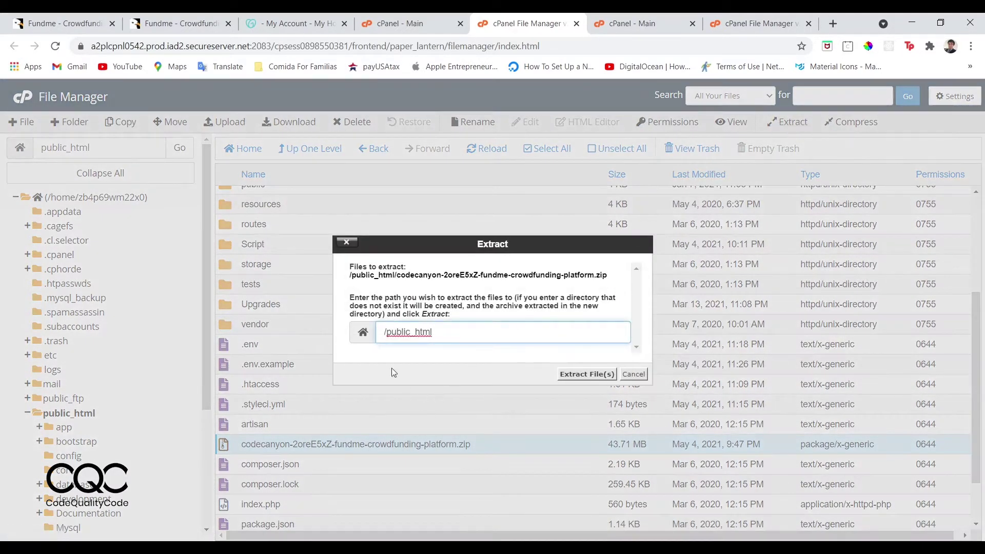
drag(388, 336, 442, 337)
click(634, 375)
scroll(385, 333, up, 3)
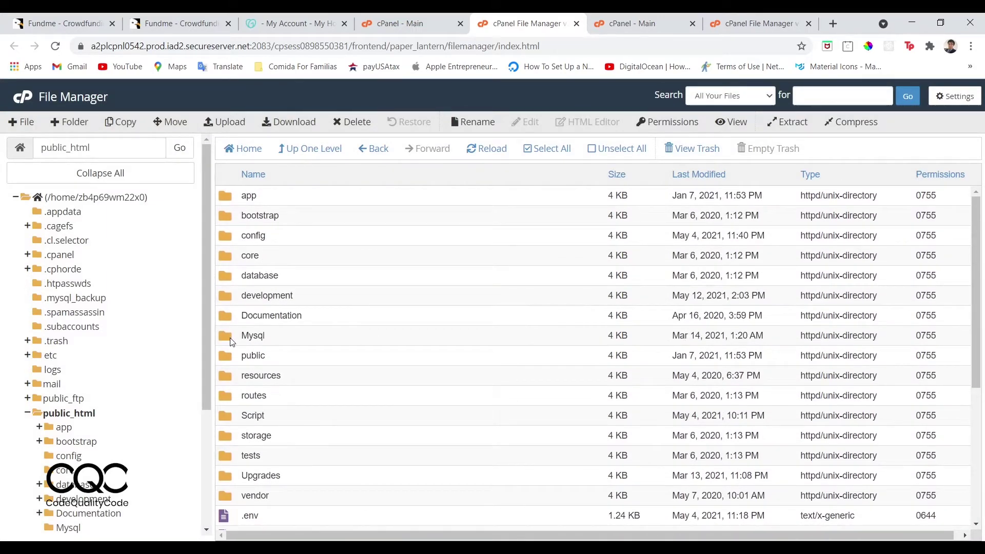
Select all seven hidden files in public_html/Script, starting from .editorconfig, and begin a Move.
scroll(249, 361, down, 1)
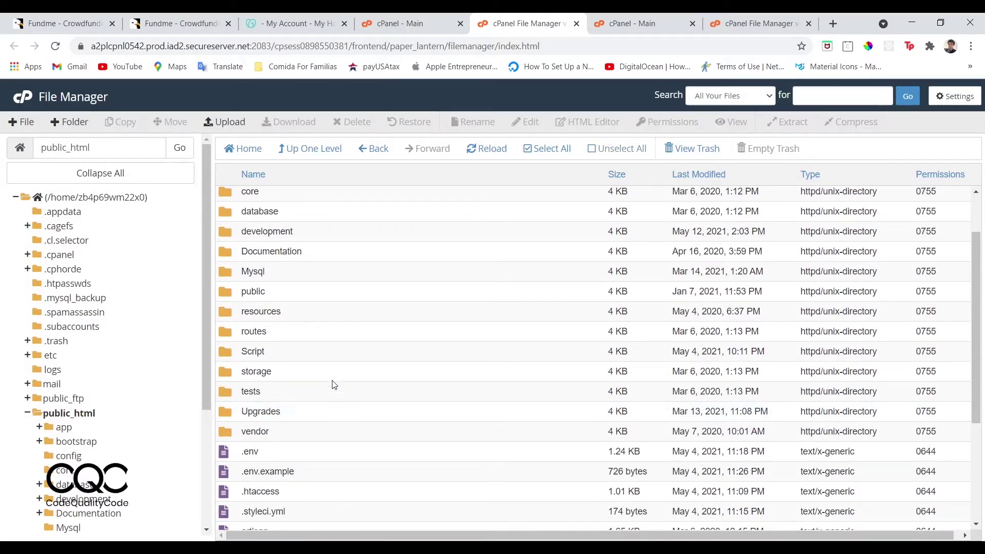
click(232, 352)
double_click(232, 352)
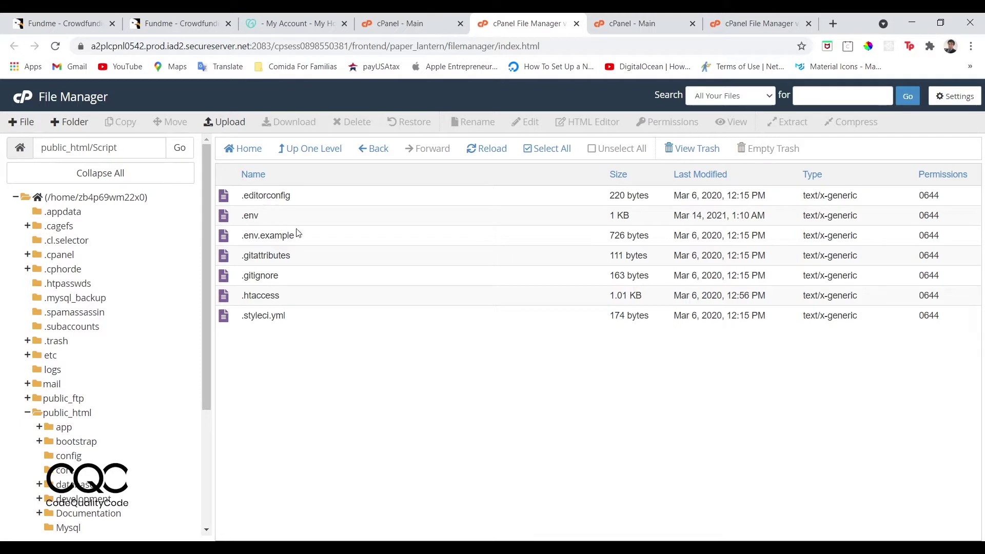
click(368, 150)
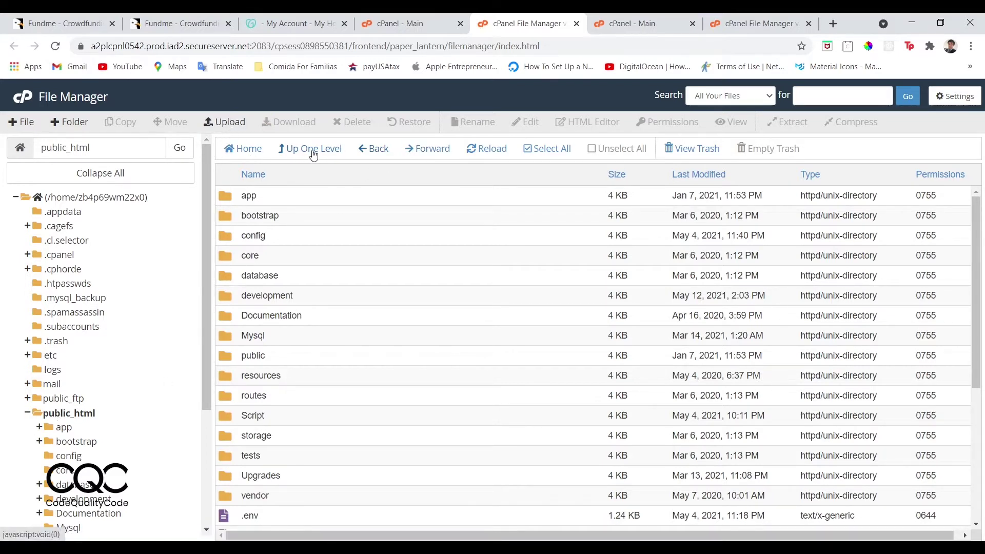
double_click(224, 417)
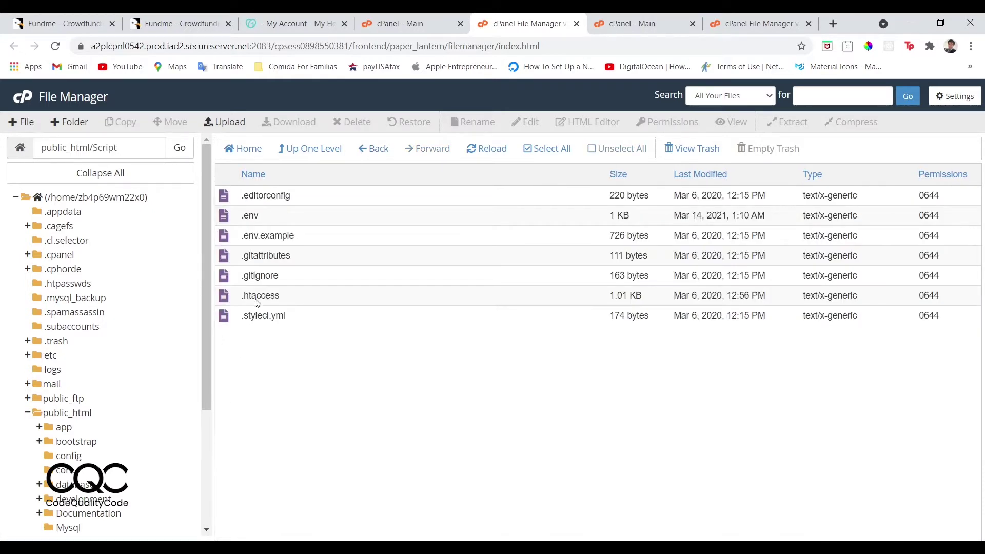
click(314, 200)
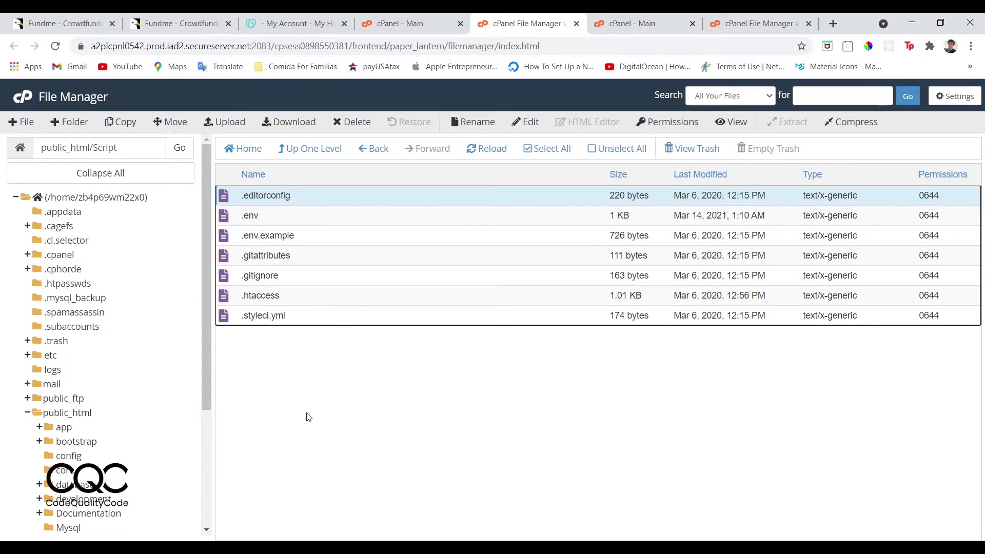
shift+click(315, 322)
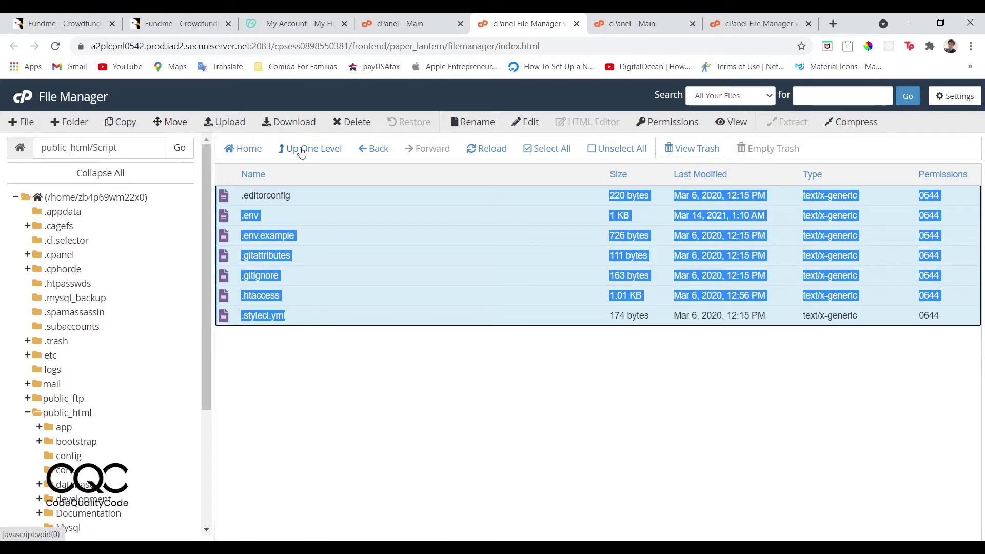
click(170, 127)
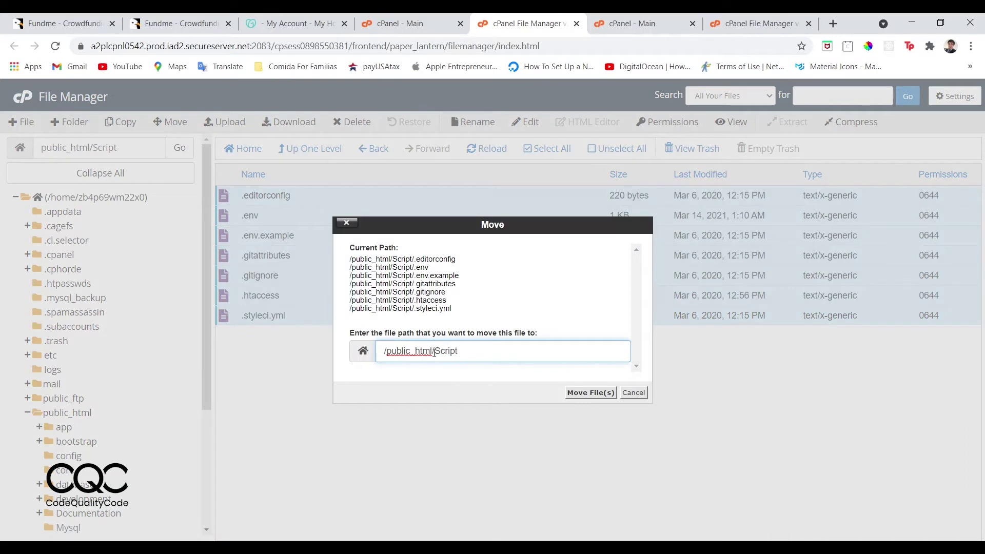
Trim the Move destination to /public_html, cancel the move, and go back up to public_html.
drag(434, 352, 543, 366)
key(BackSpace)
key(BackSpace)
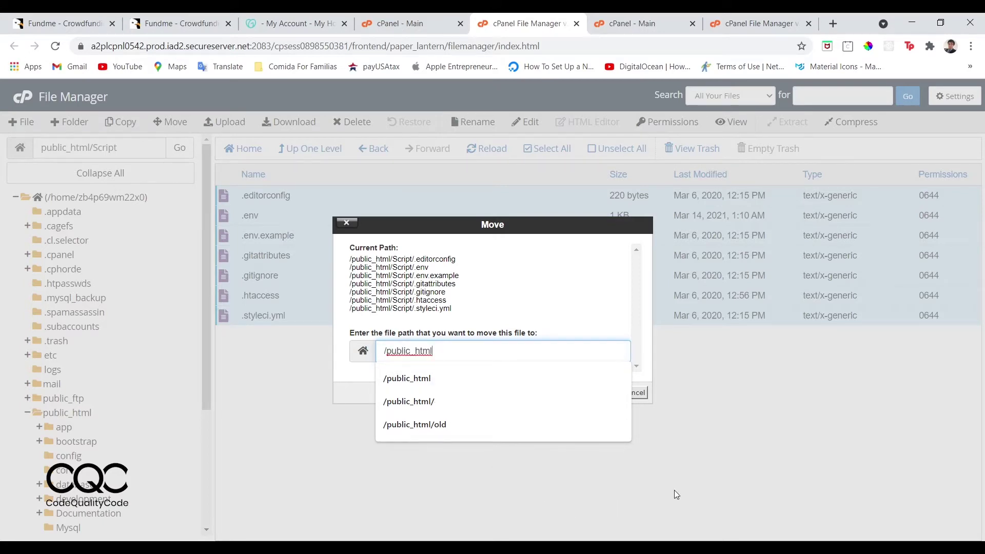
click(608, 415)
click(634, 394)
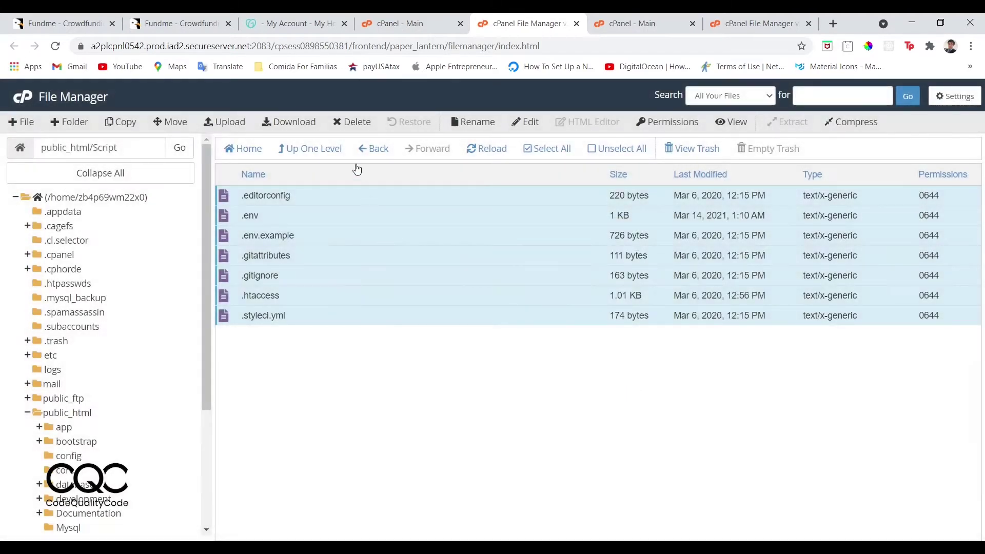
click(326, 149)
scroll(274, 408, down, 5)
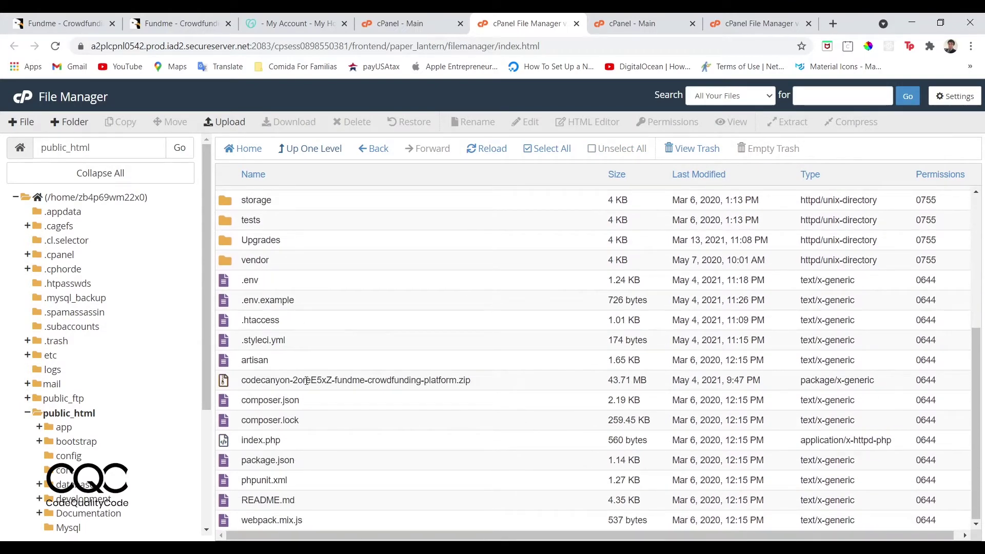
scroll(277, 318, up, 4)
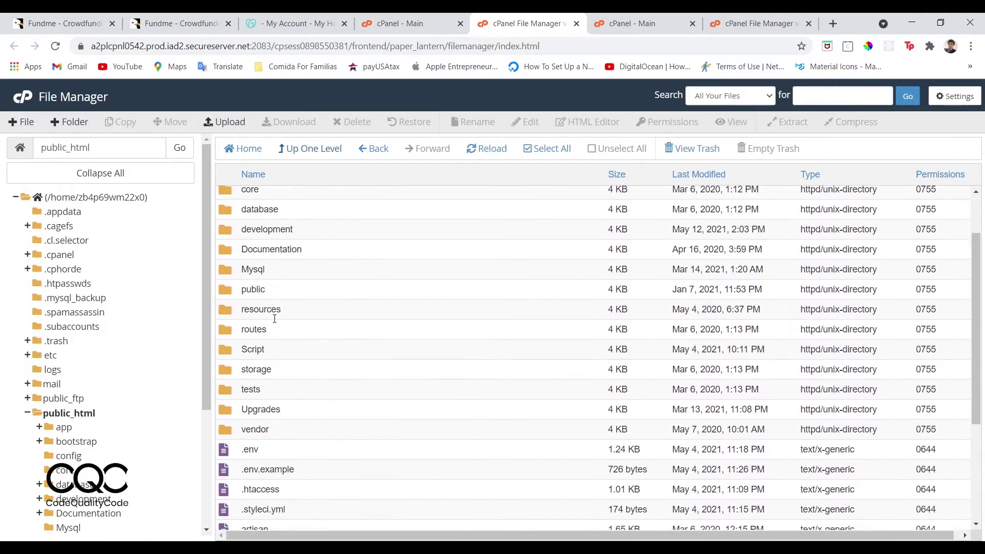
scroll(325, 463, up, 1)
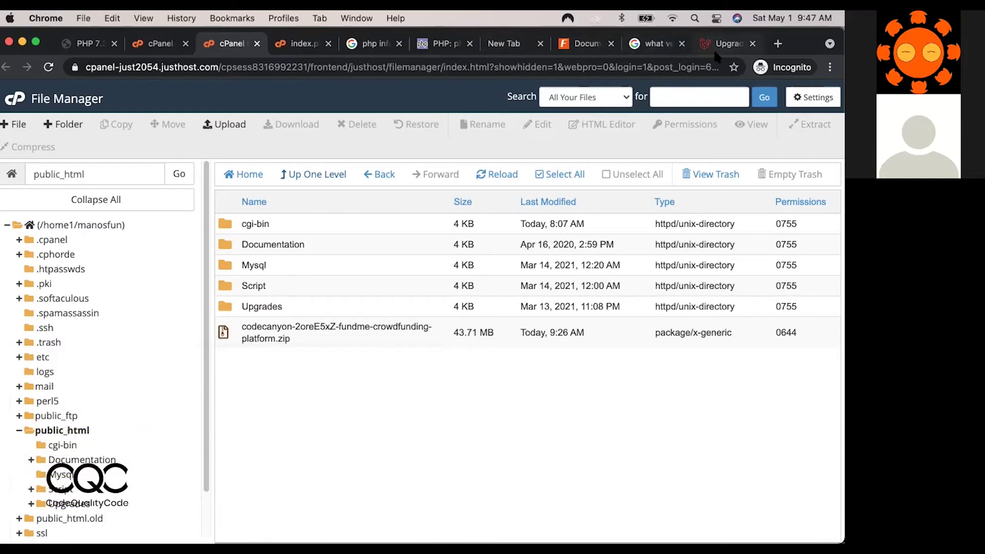
Skim the Fundme documentation's table of contents, then return to the JustHost cPanel home tab.
click(583, 44)
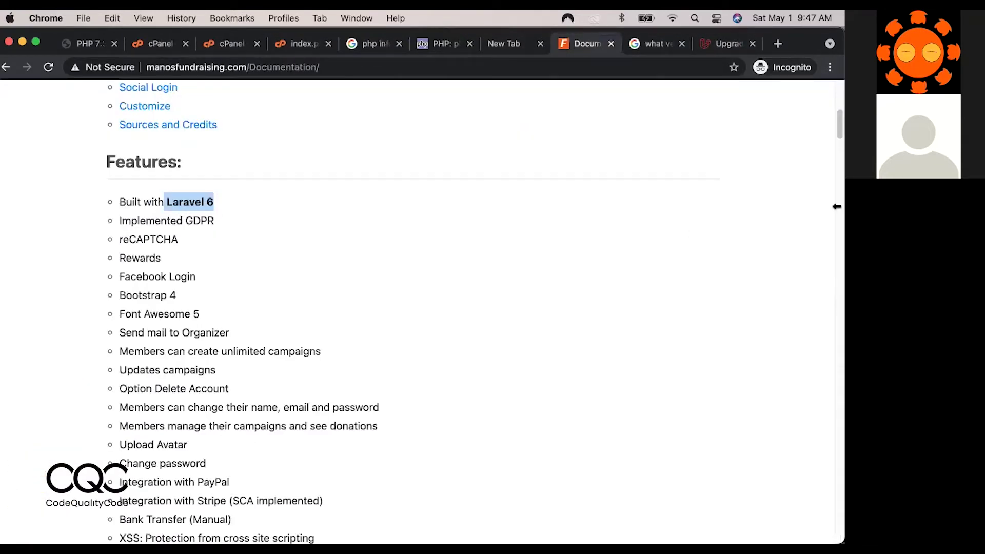
key(shift+Tab)
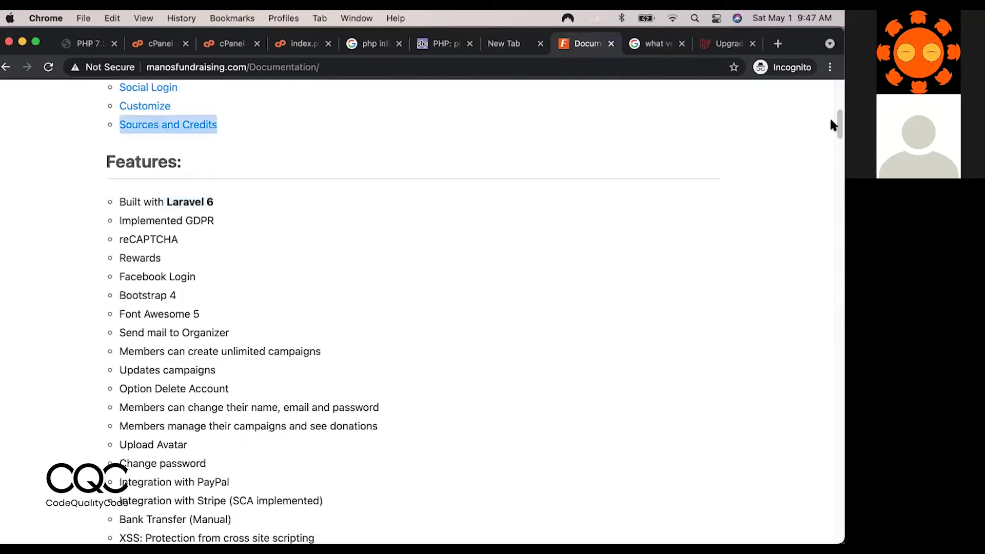
scroll(831, 120, up, 5)
scroll(832, 127, down, 3)
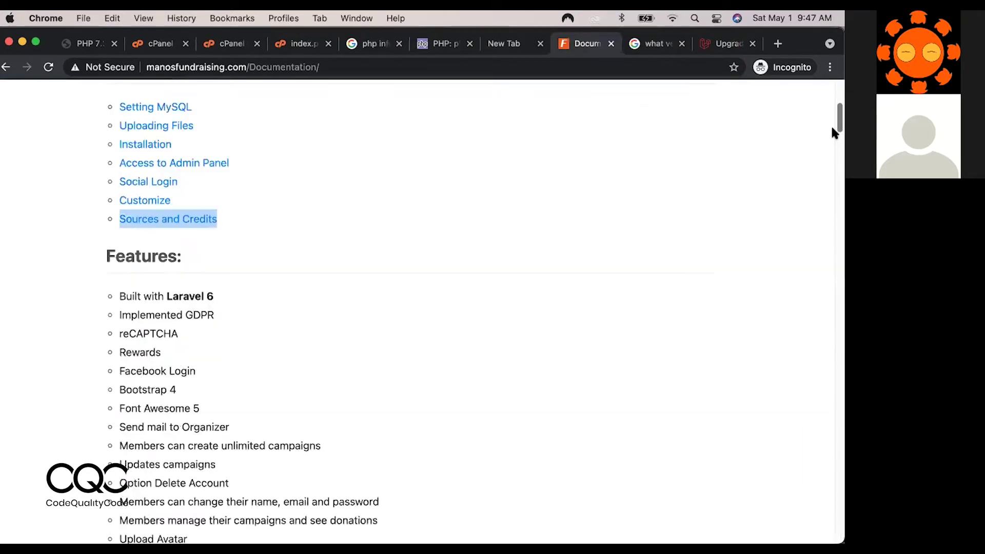
scroll(830, 124, down, 3)
scroll(827, 114, up, 4)
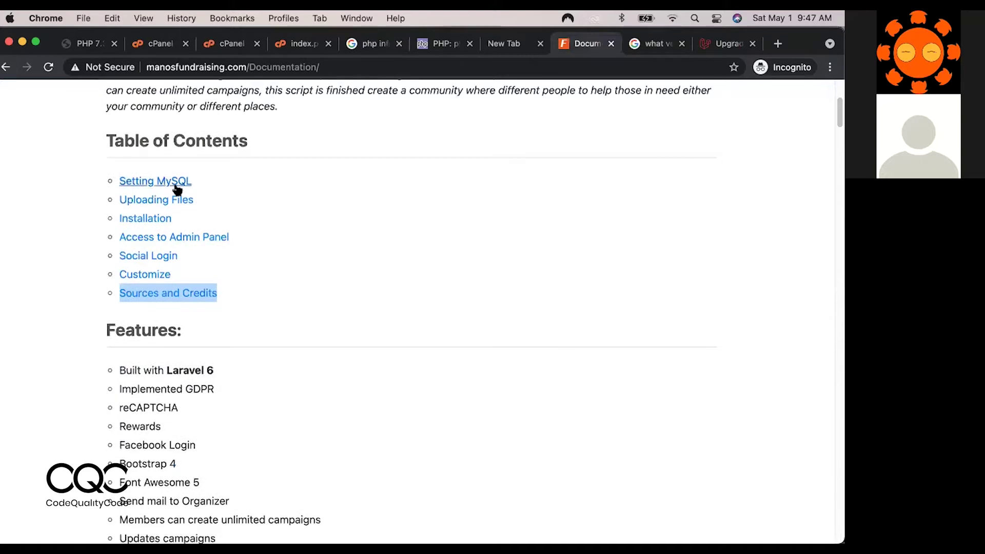
click(239, 47)
click(169, 49)
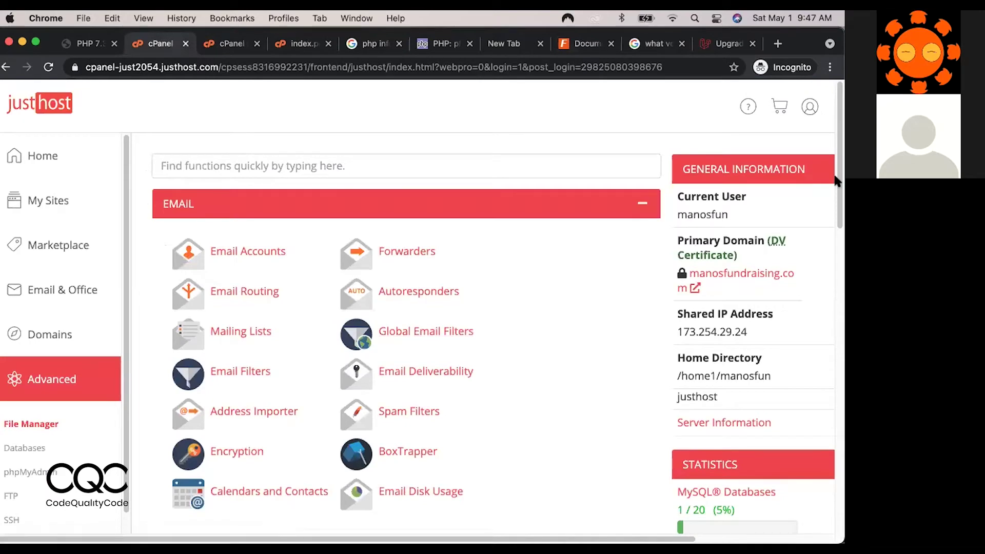
Expand the Databases section and launch the MySQL Database Wizard.
scroll(838, 206, down, 3)
drag(837, 215, 837, 314)
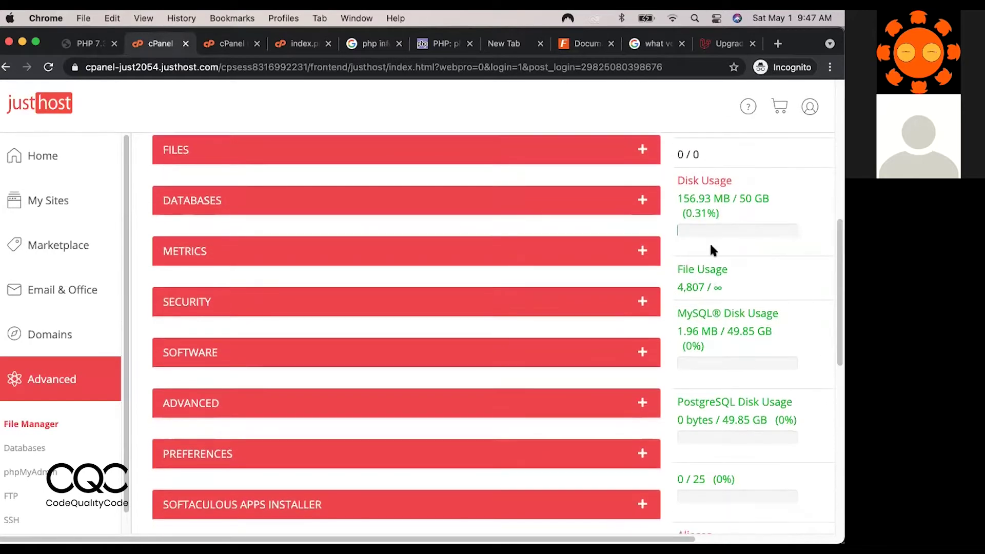
click(643, 201)
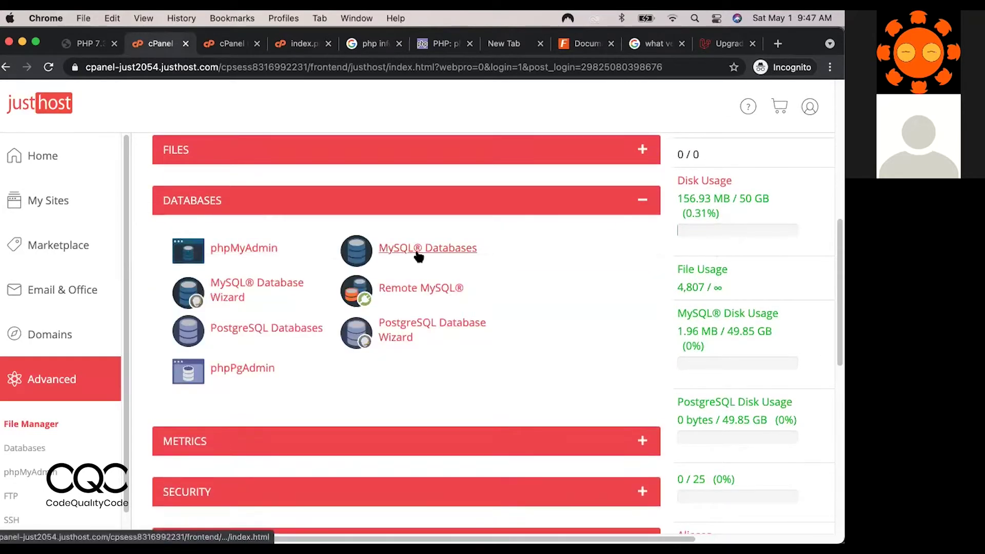
click(267, 286)
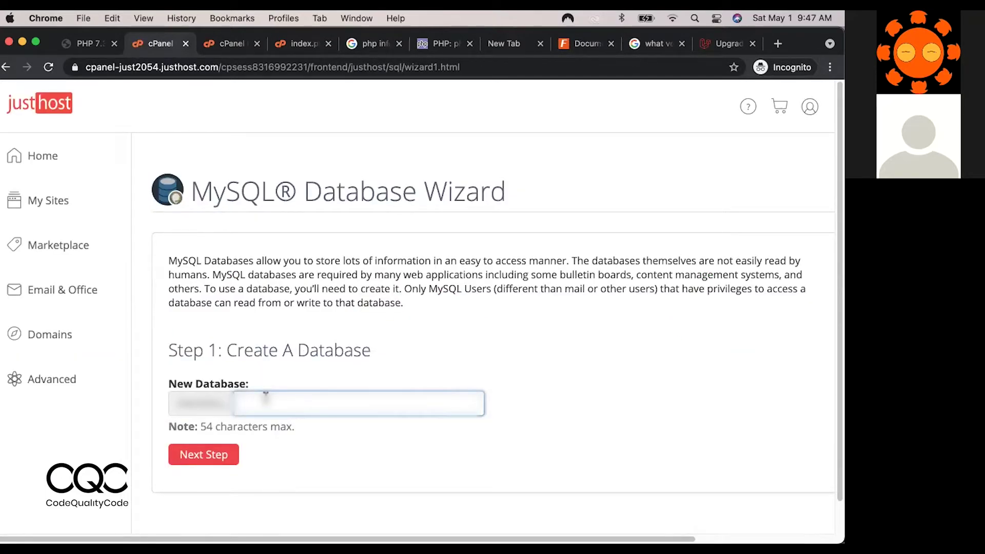
Create the manosfun_db database and enter db as the new user's name.
text(db)
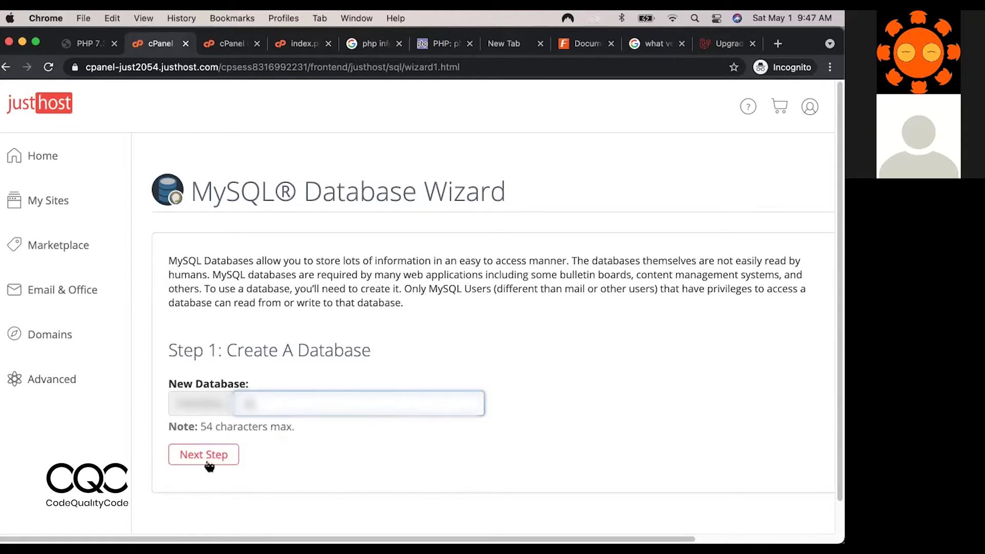
click(208, 456)
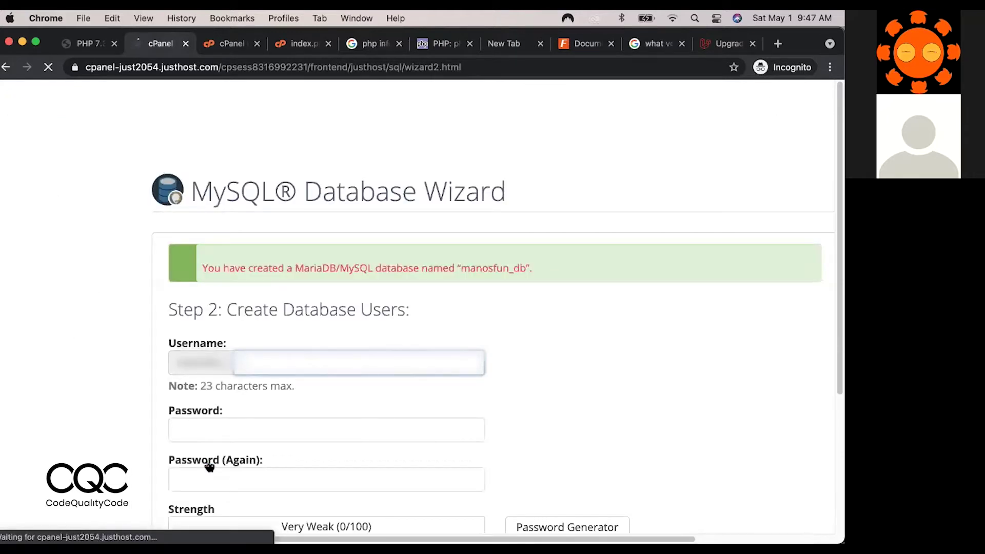
text(db)
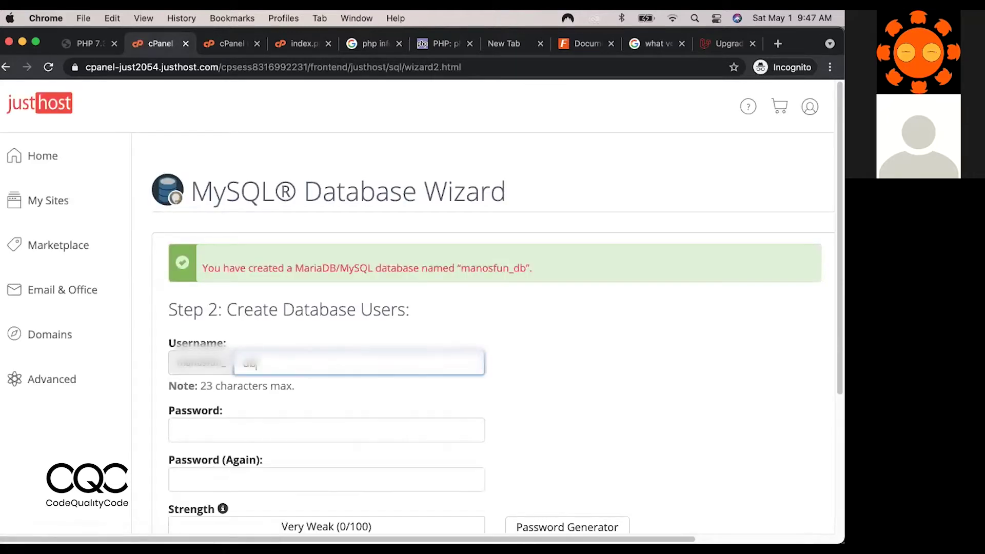
Generate a strong random password, copy it, and confirm it has been saved.
click(559, 522)
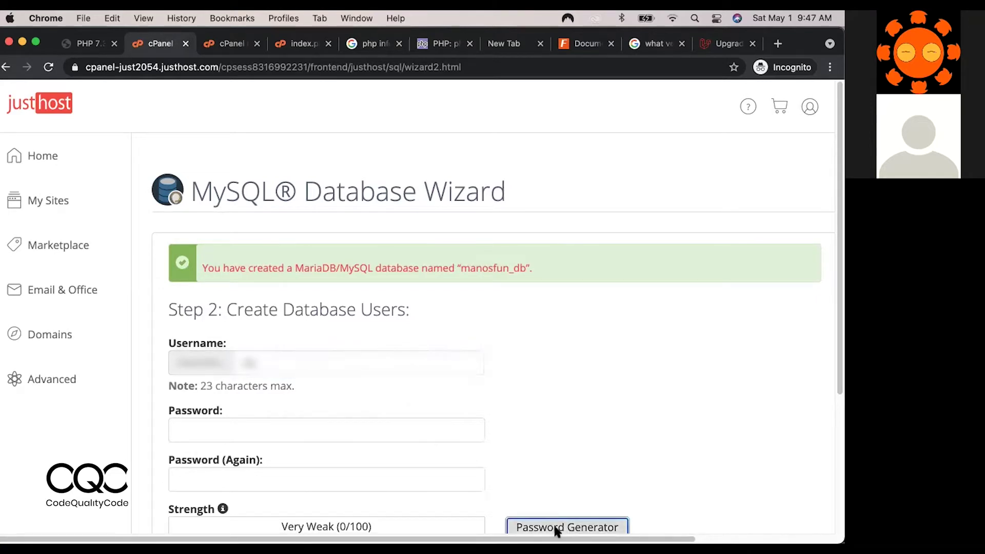
click(374, 277)
click(375, 278)
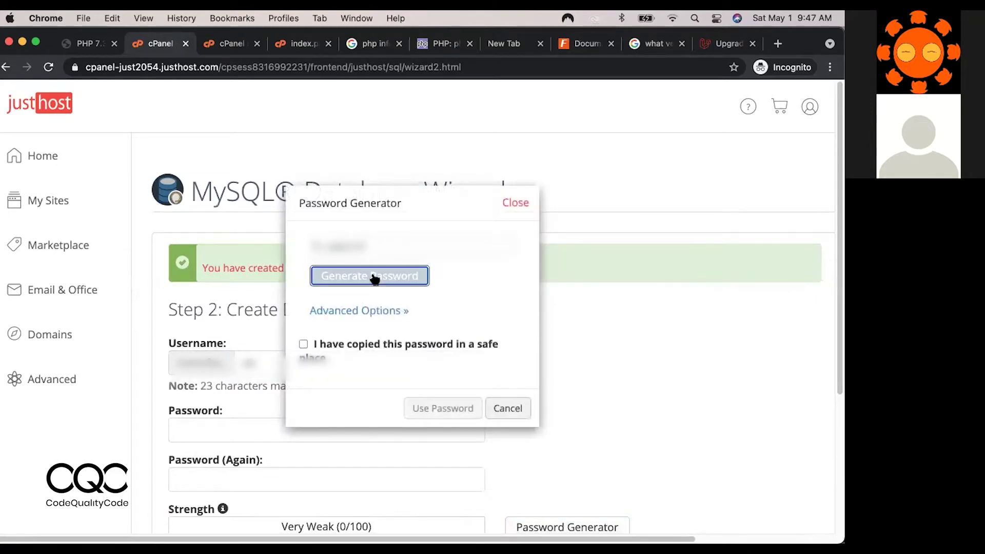
click(375, 278)
click(375, 277)
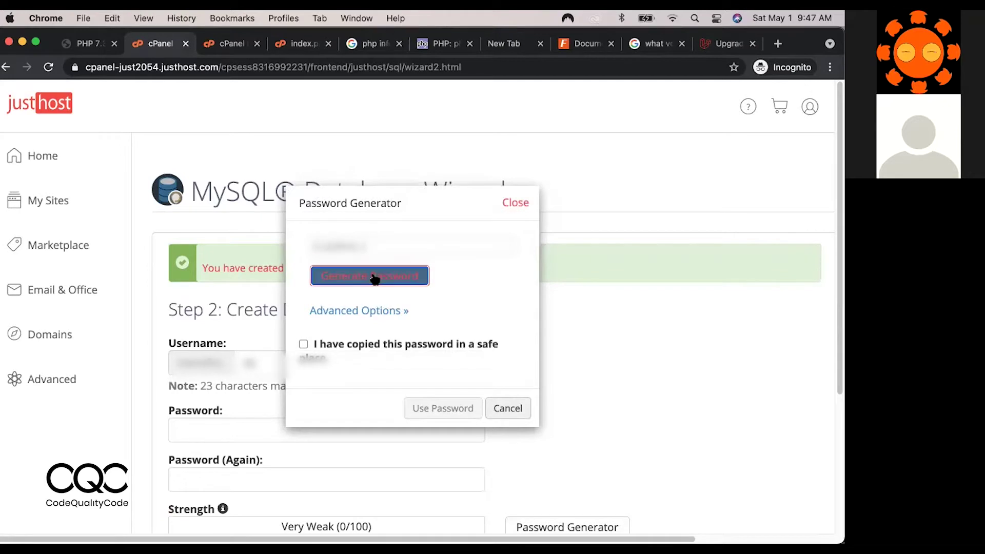
click(376, 277)
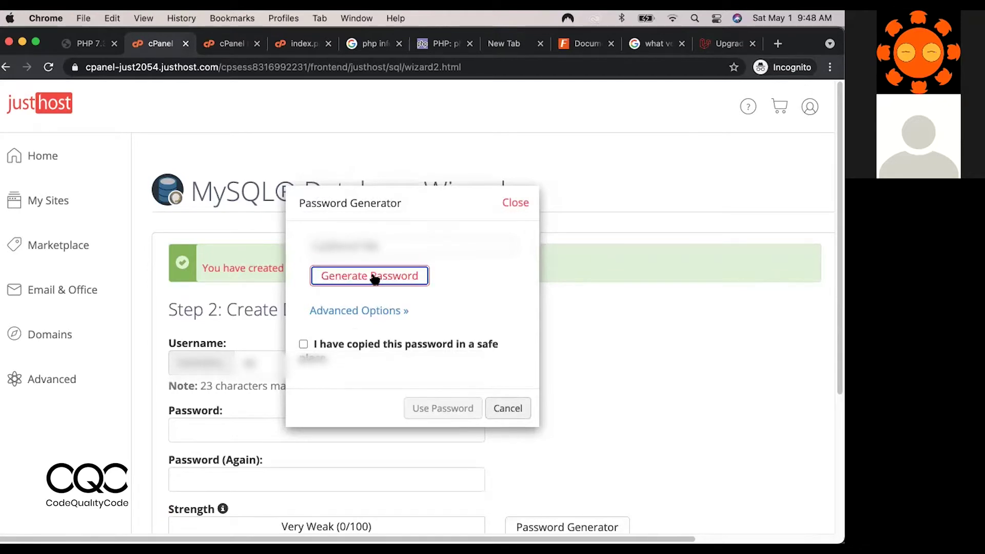
drag(390, 246, 303, 241)
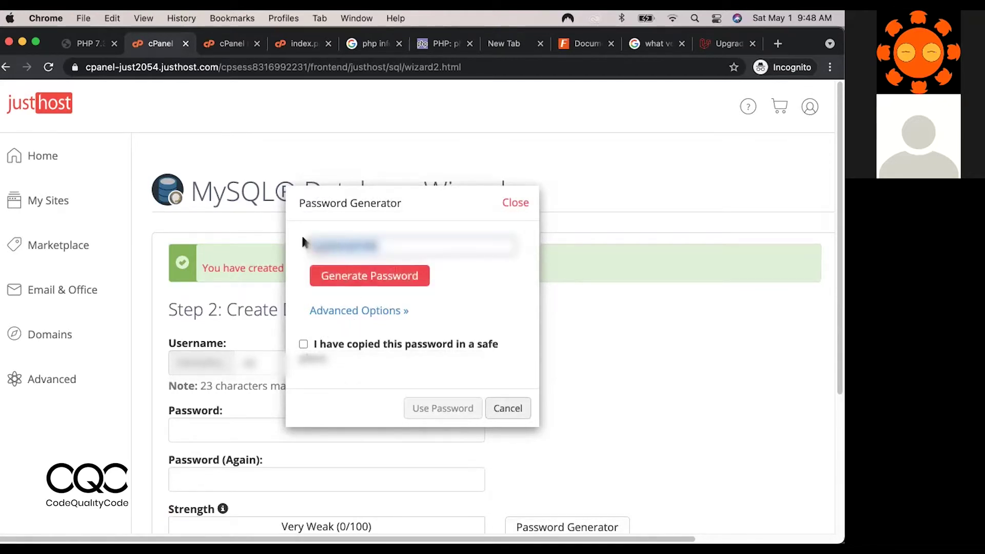
key(super+c)
click(304, 344)
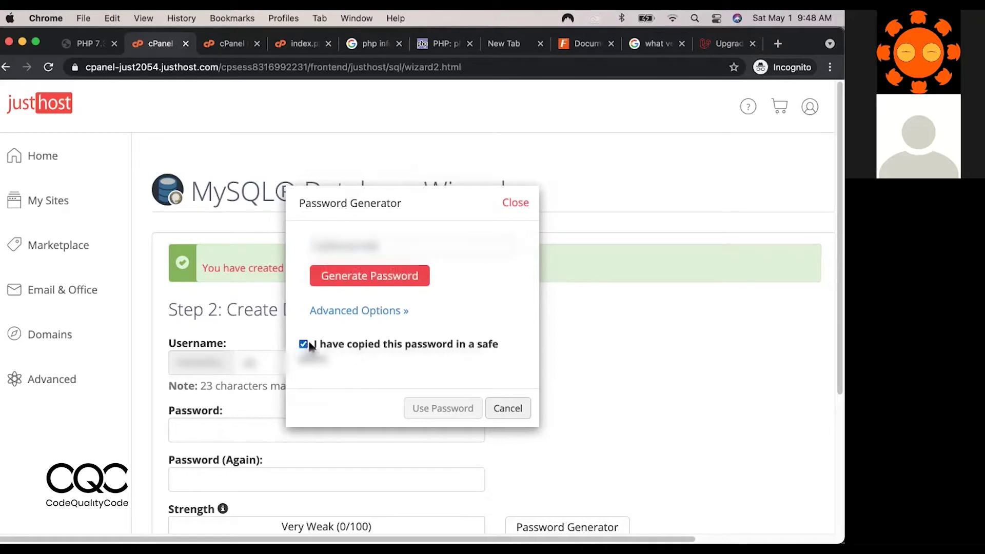
click(457, 408)
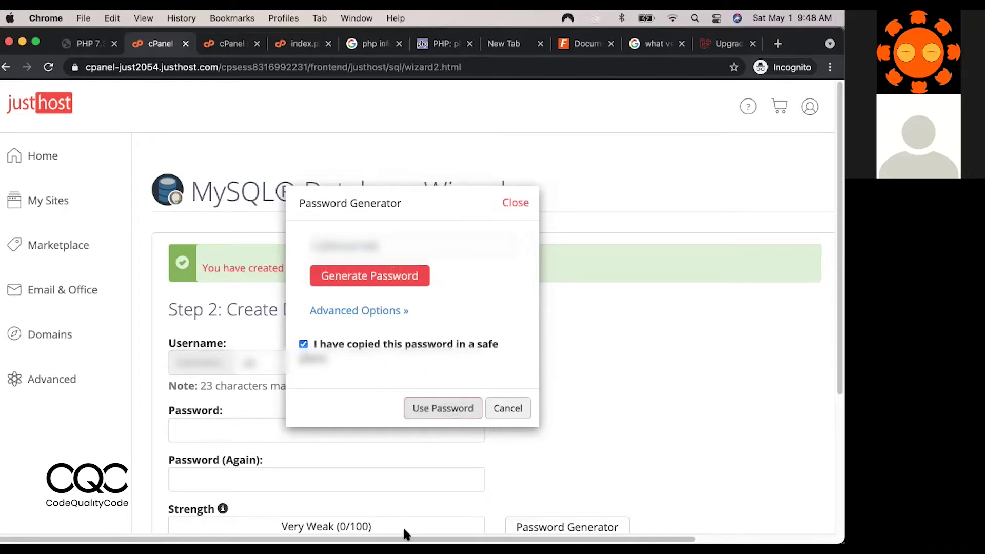
click(335, 515)
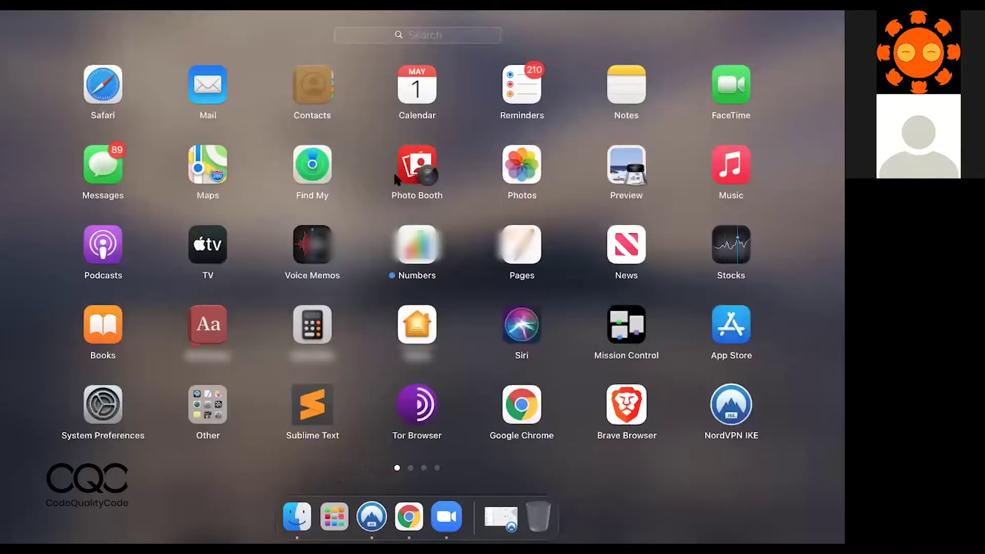
Paste the generated password into a new untitled Sublime Text file, then minimize the editor.
click(319, 404)
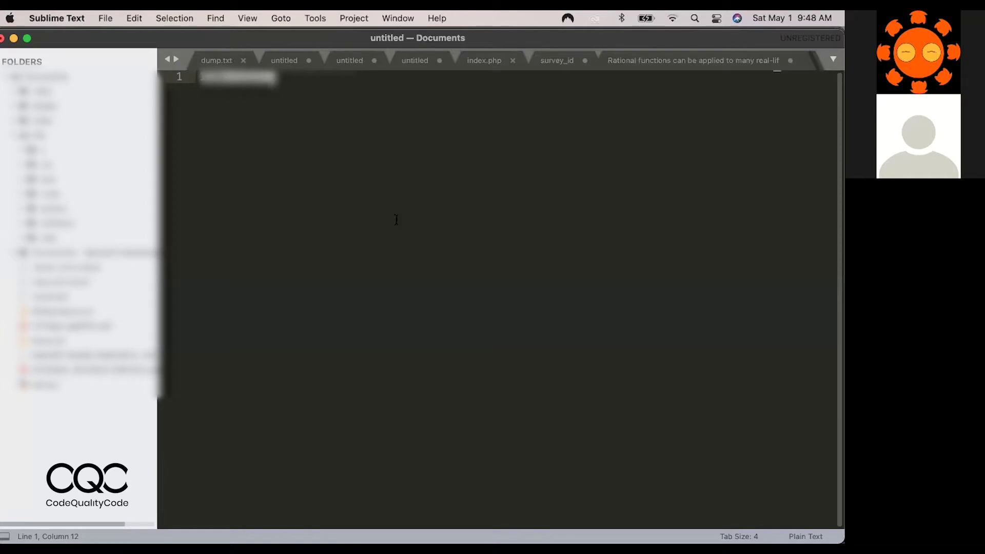
key(super+n)
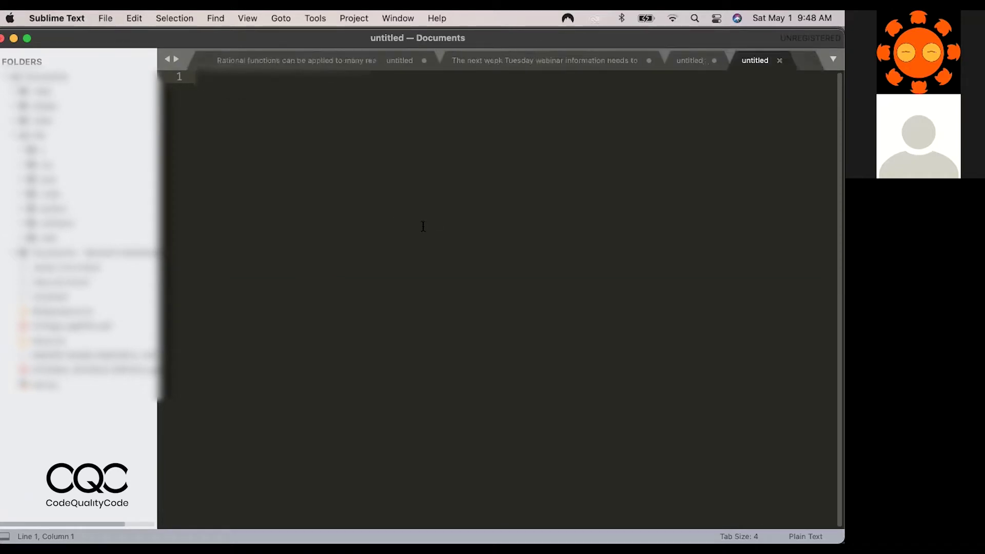
key(super+v)
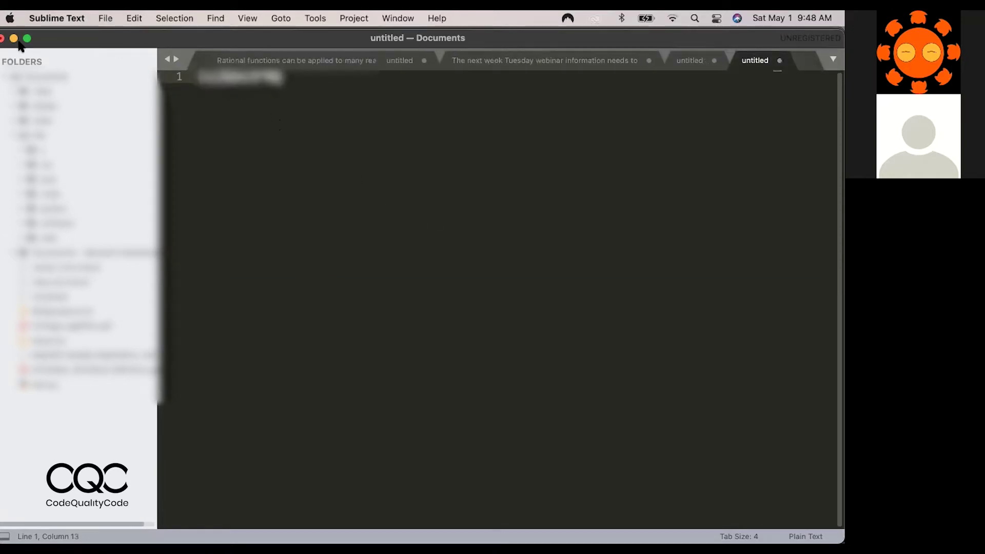
click(13, 39)
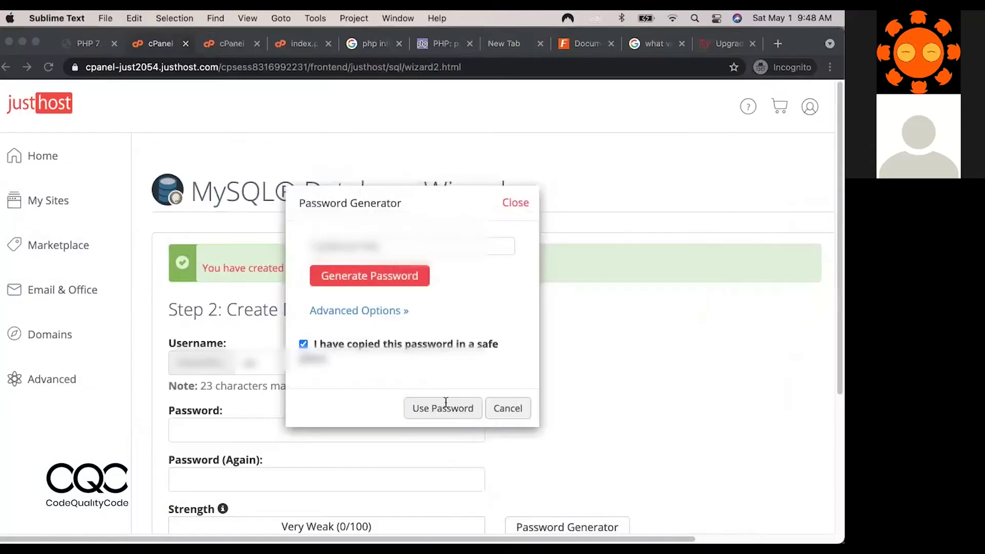
Create user manosfun_db with the generated password and grant it ALL PRIVILEGES on manosfun_db.
click(435, 412)
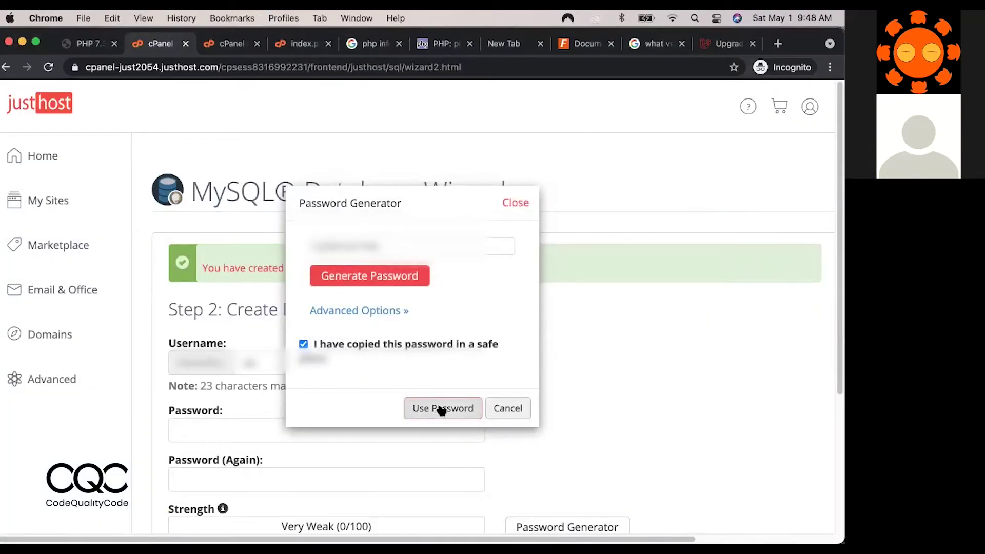
click(435, 410)
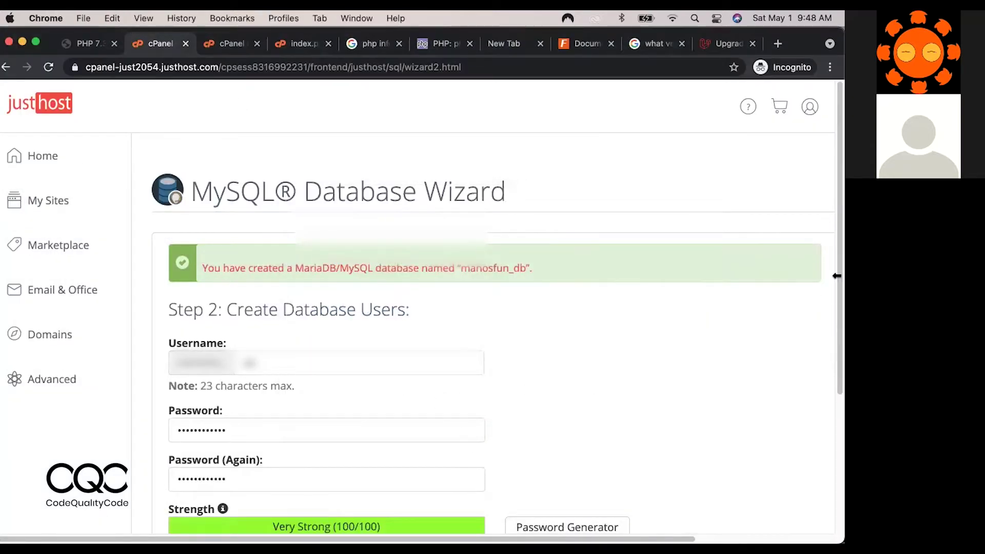
scroll(836, 282, down, 4)
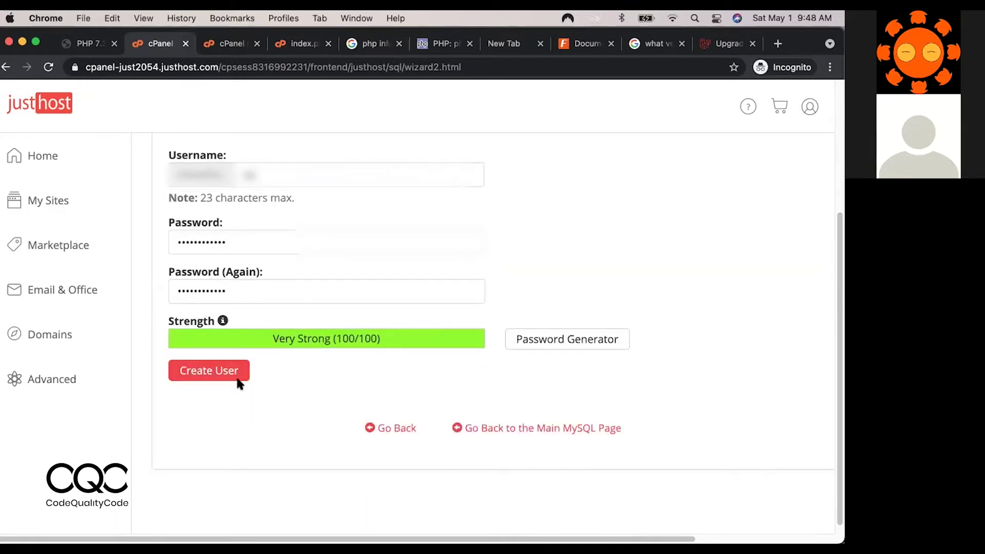
click(224, 373)
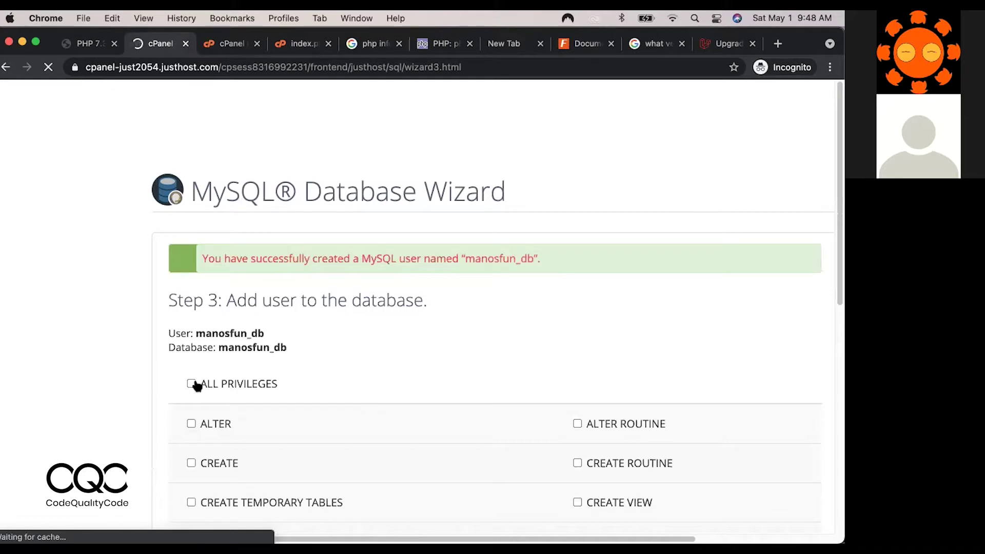
click(192, 384)
drag(837, 262, 837, 478)
click(212, 374)
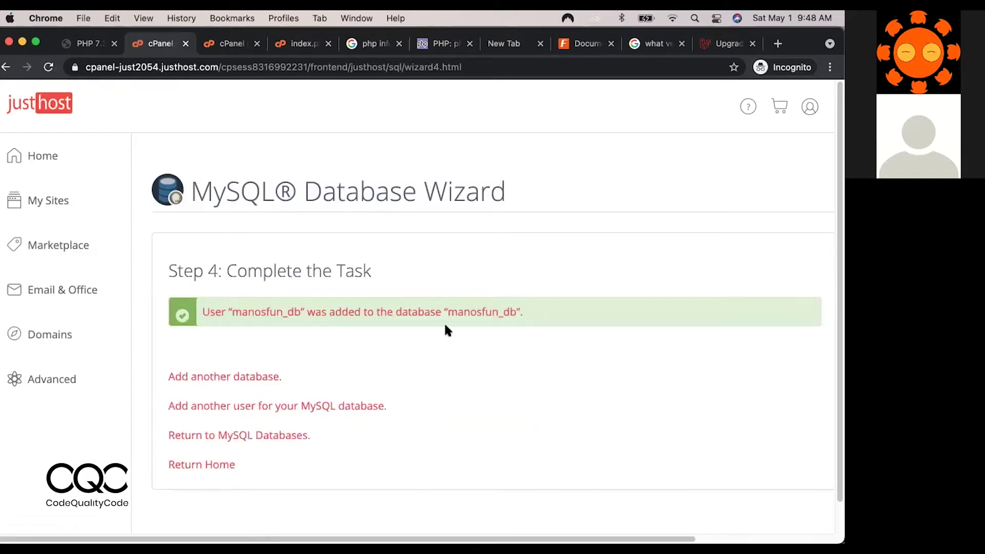
Reopen cPanel from the JustHost dashboard, then look over the documentation and the index.php editor.
click(47, 158)
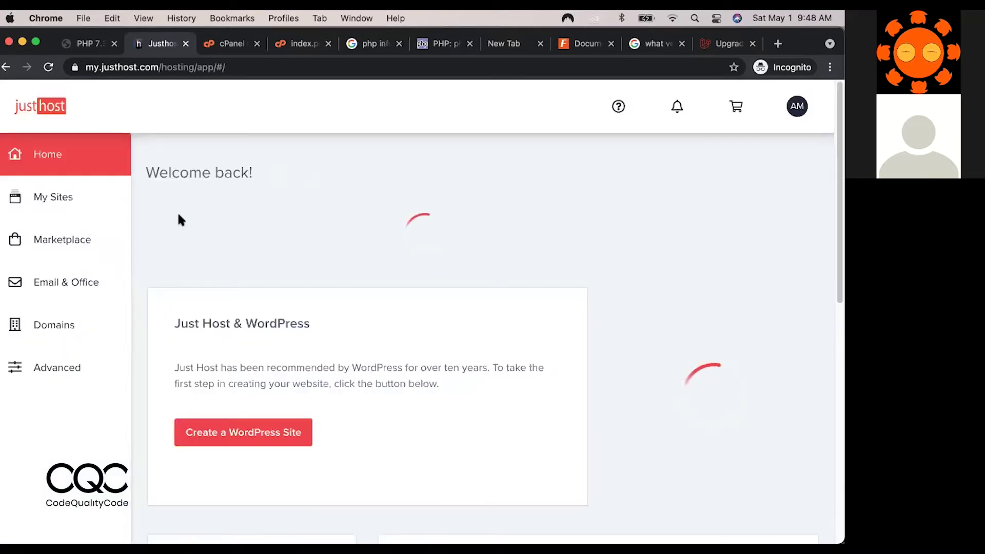
click(41, 370)
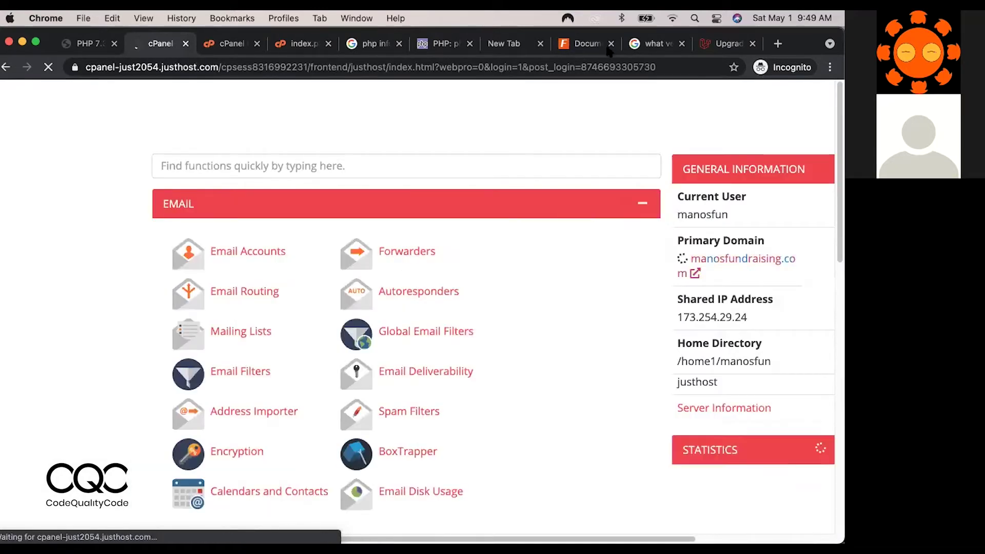
click(585, 43)
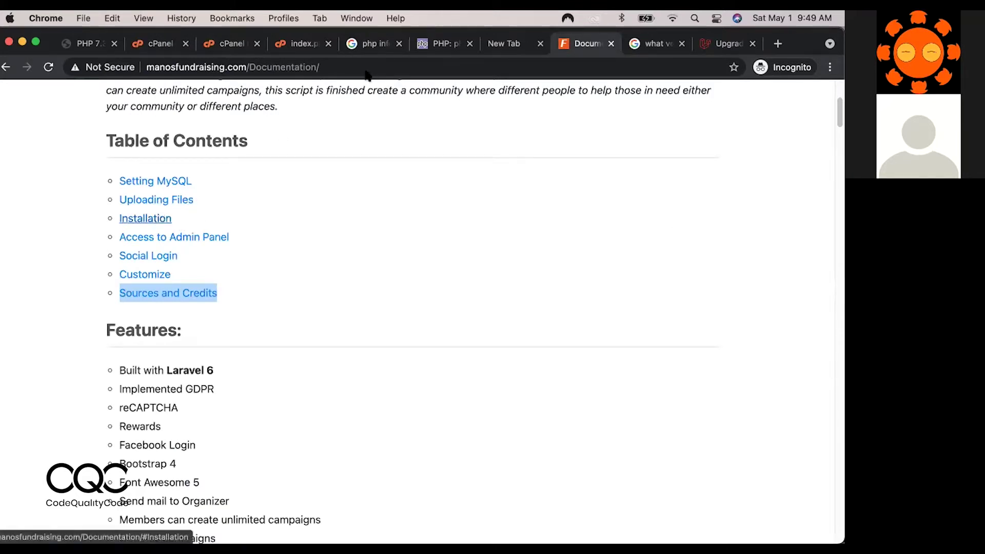
click(292, 47)
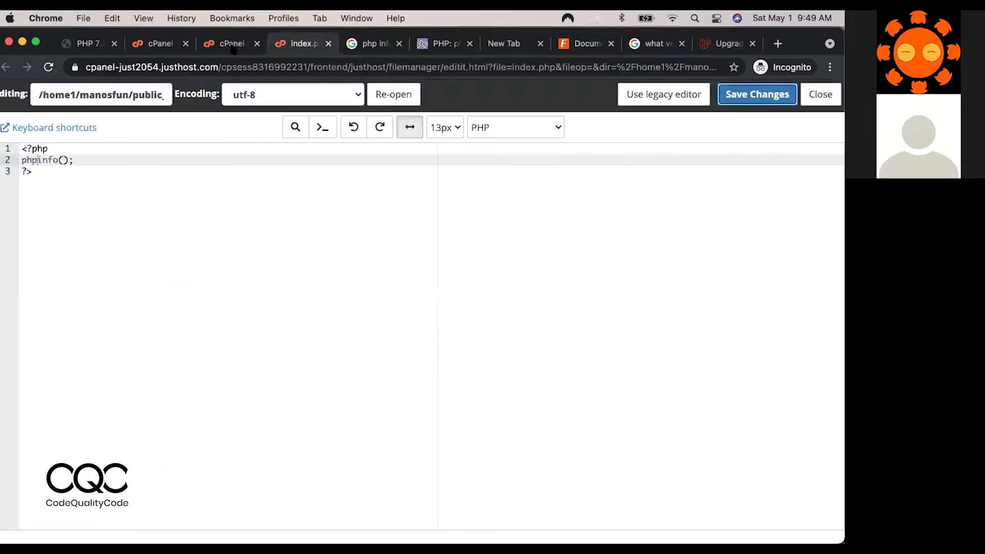
Download the 35.34 KB fundme.sql from public_html/Mysql, then return to the cPanel home tab.
click(234, 47)
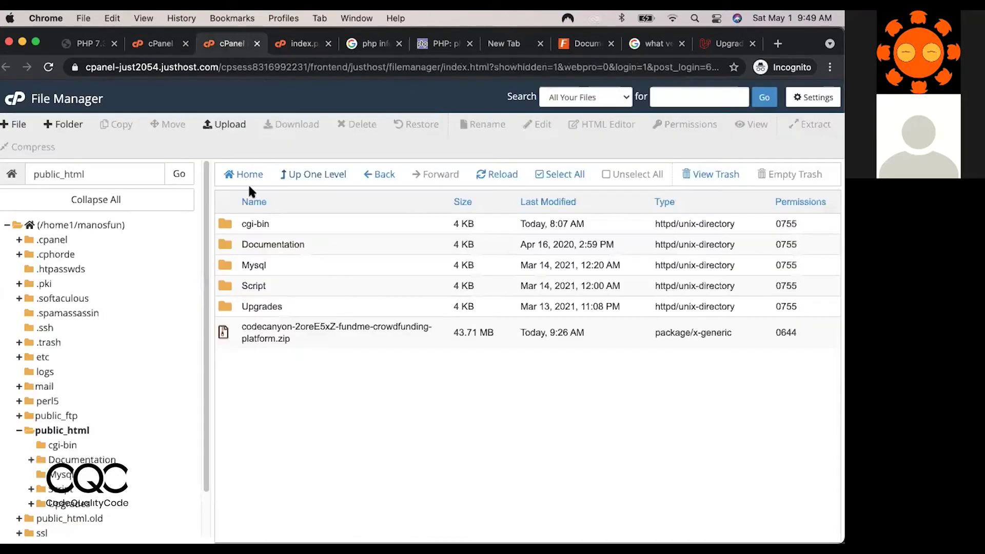
double_click(224, 267)
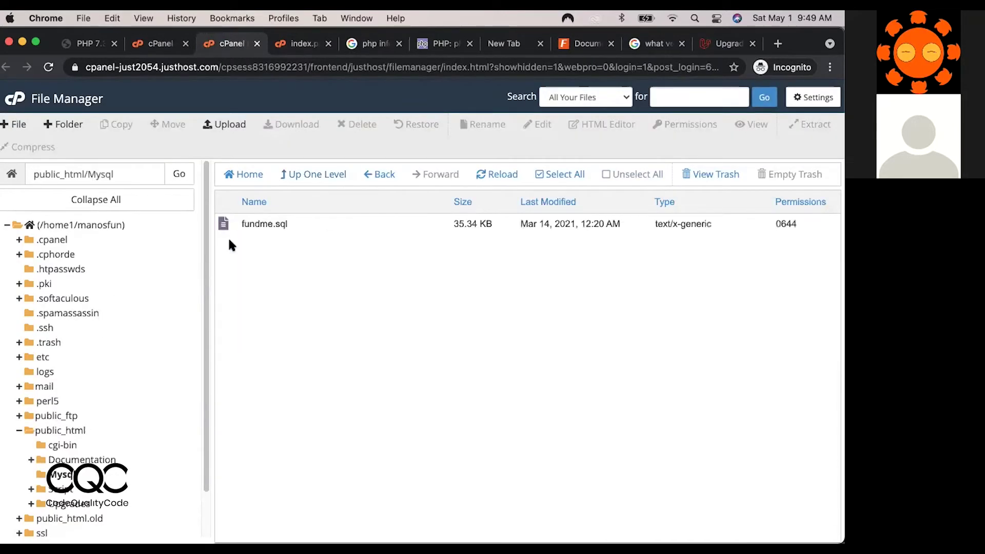
click(229, 226)
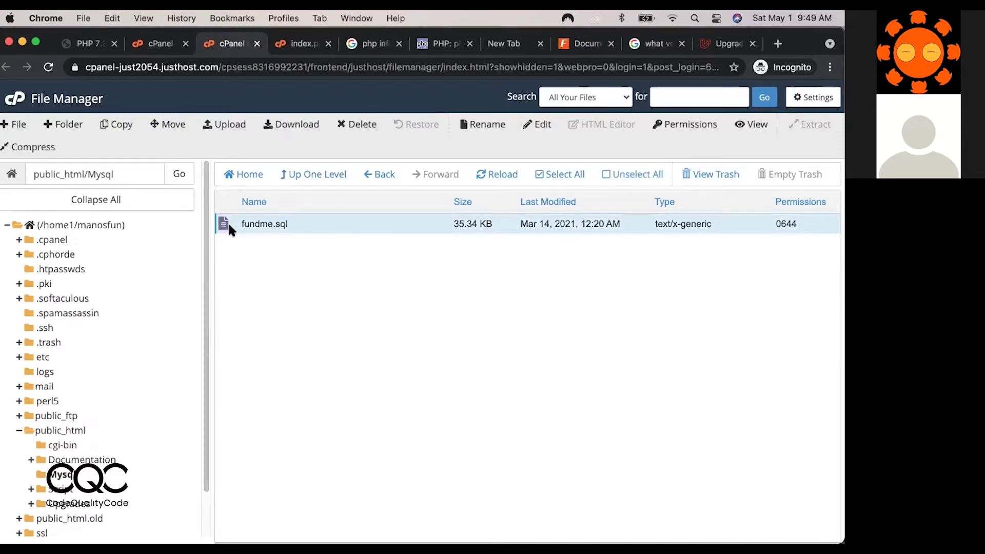
double_click(229, 226)
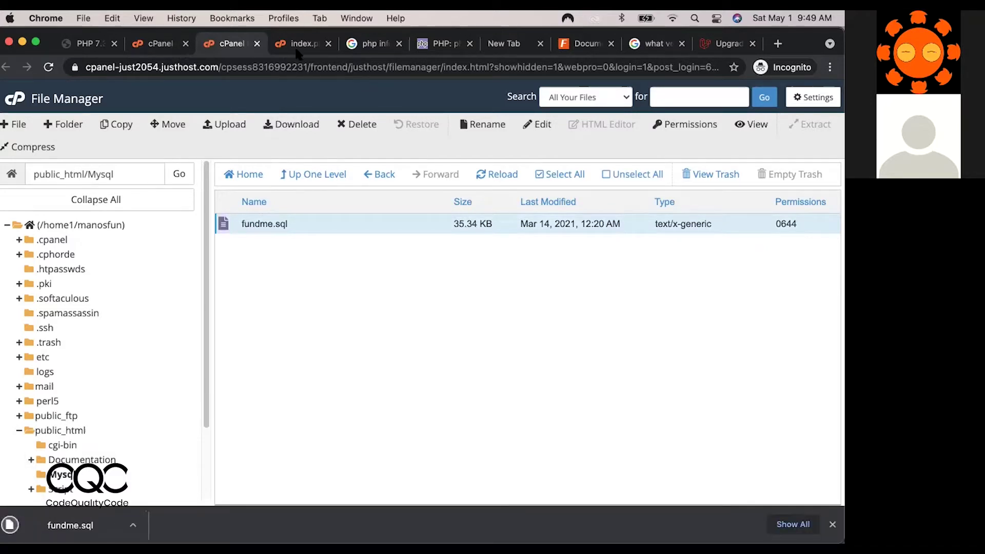
click(160, 45)
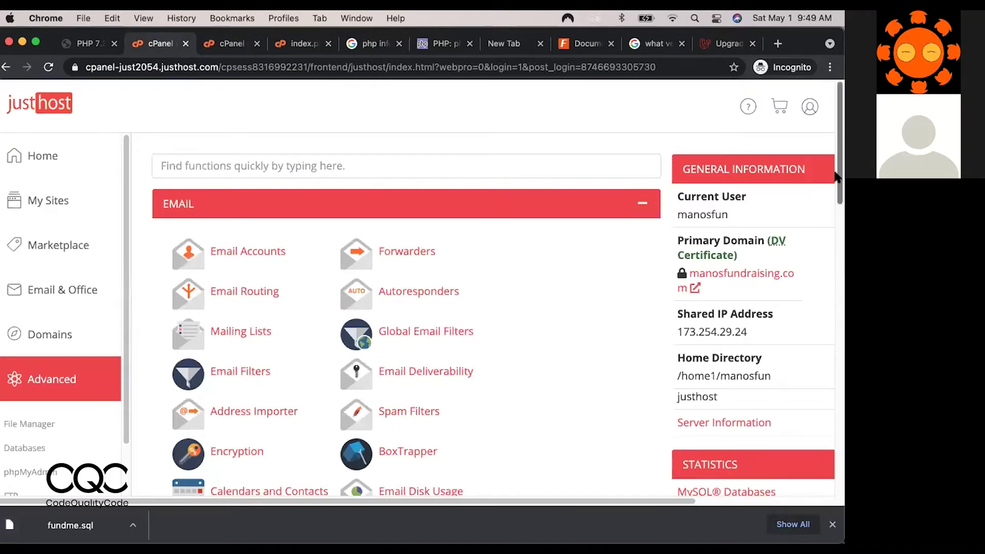
Open phpMyAdmin and go to the manosfun_db database's Import page.
scroll(833, 224, down, 10)
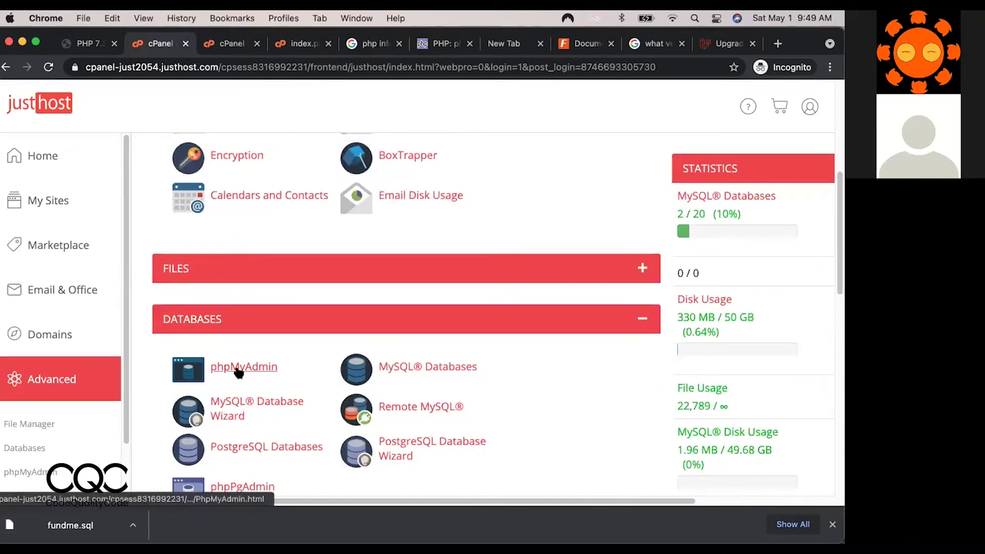
click(235, 366)
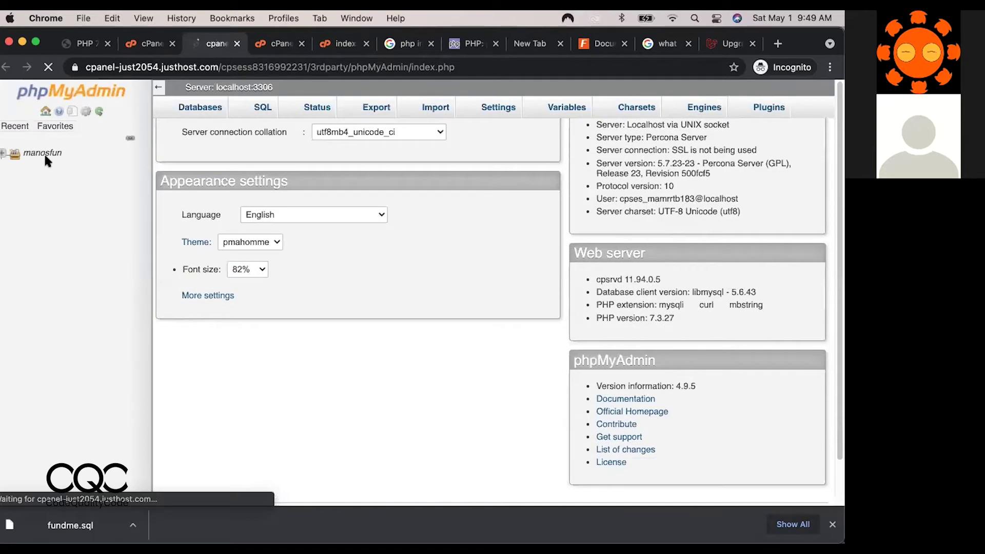
click(3, 154)
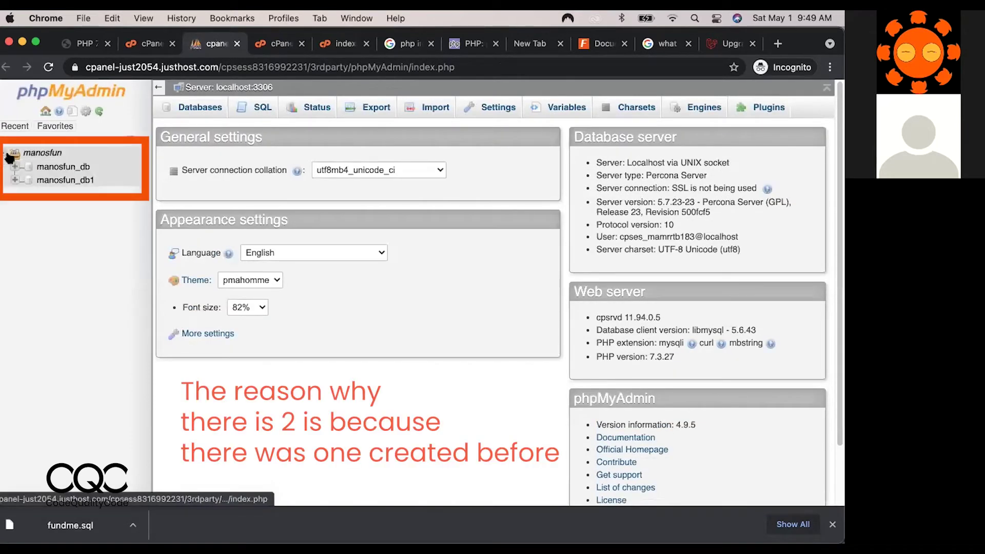
click(63, 167)
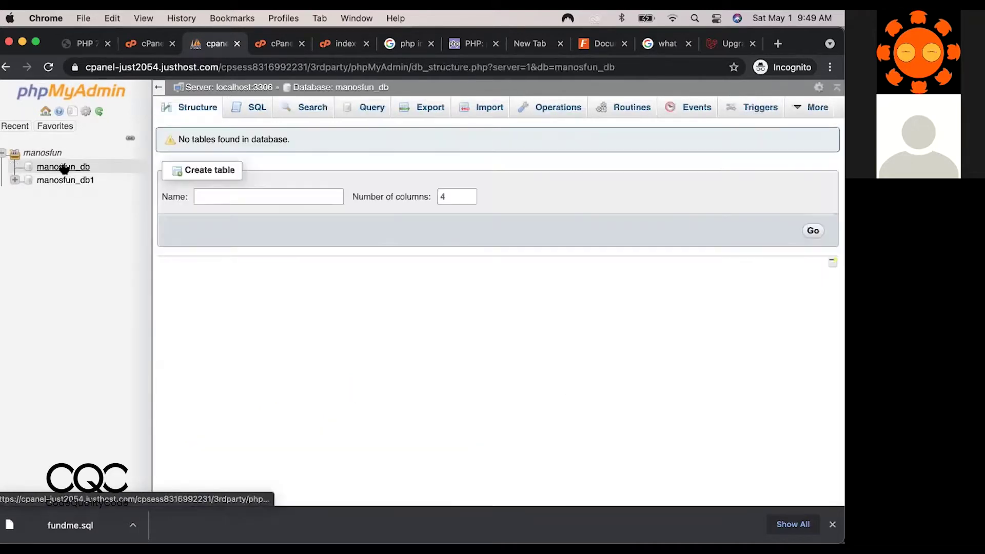
click(489, 107)
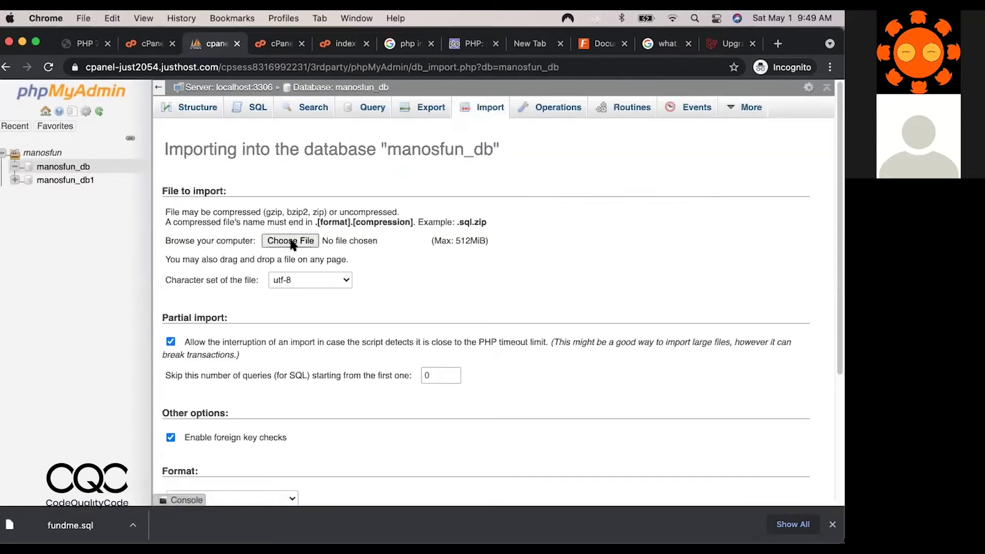
Choose fundme.sql from the computer and run the import into manosfun_db.
click(291, 241)
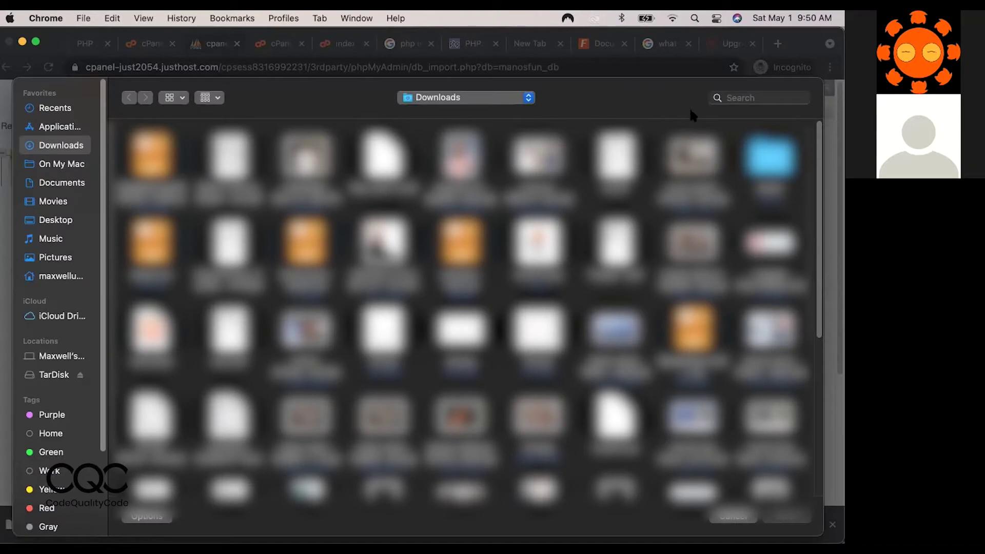
click(730, 100)
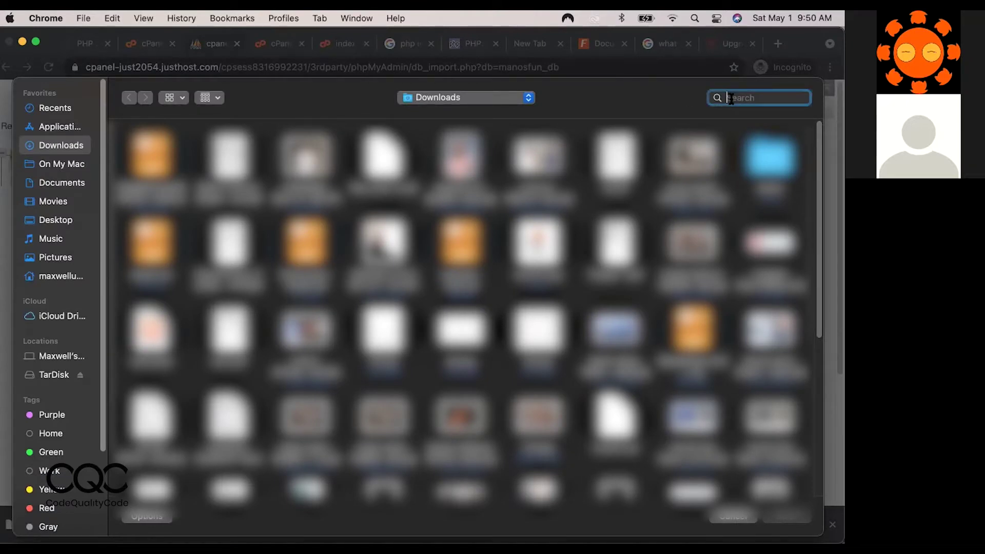
text(.sql)
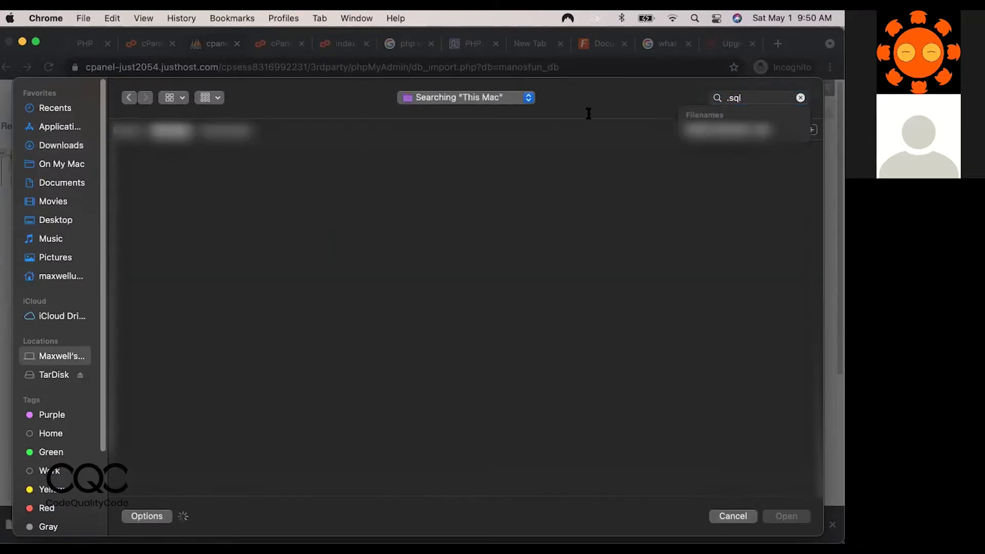
click(222, 295)
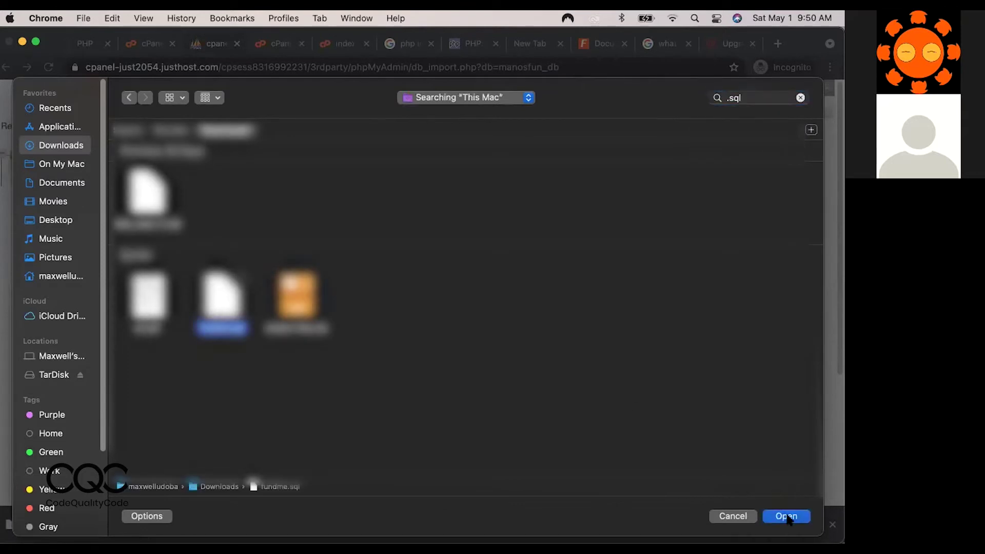
click(787, 516)
scroll(202, 404, down, 5)
click(186, 451)
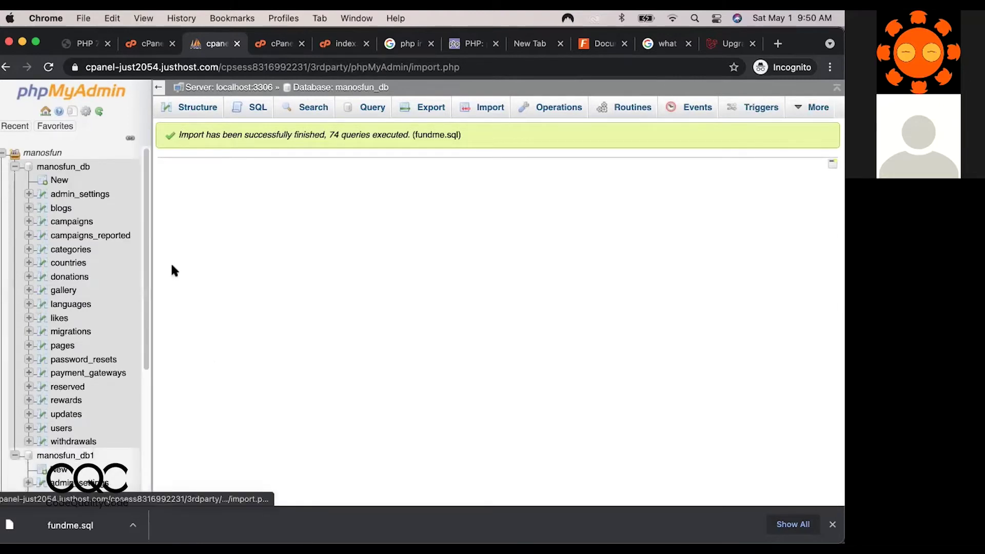
In File Manager, move up from Mysql to public_html and open the Script folder.
scroll(158, 406, down, 5)
scroll(178, 329, up, 5)
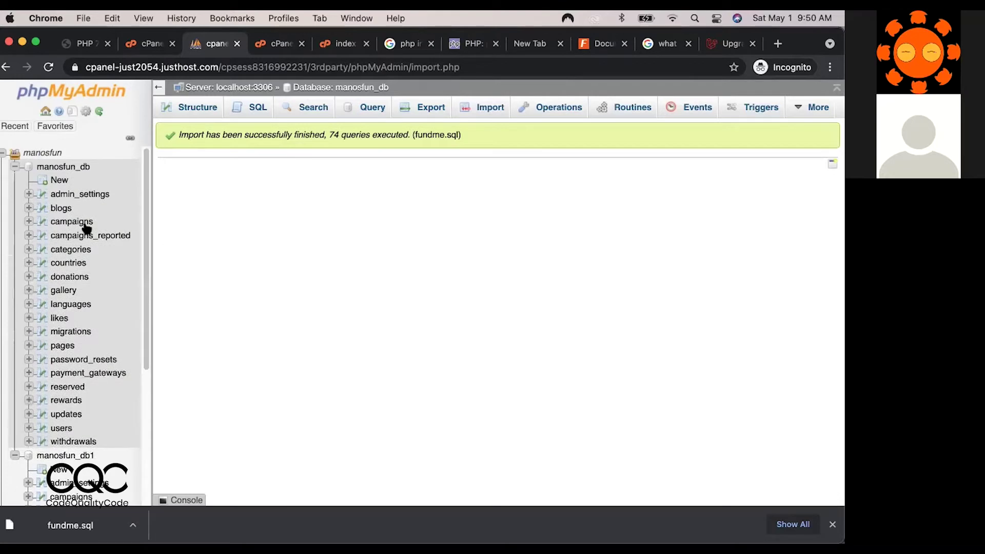
click(156, 45)
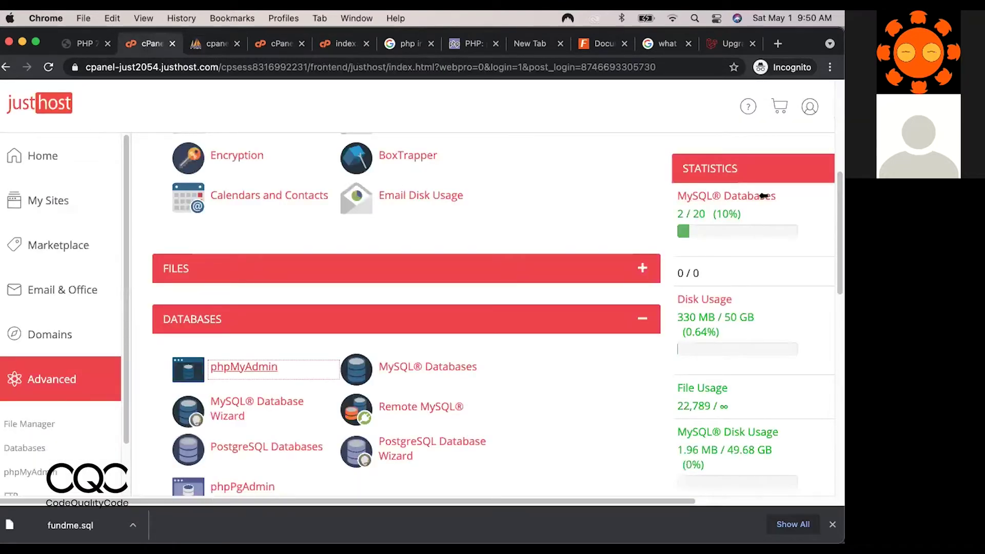
scroll(836, 238, down, 4)
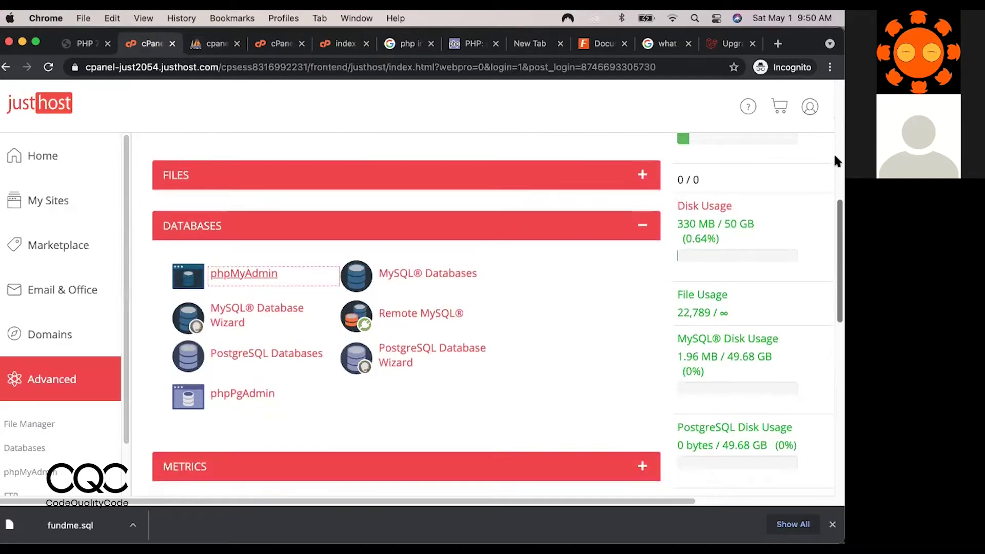
scroll(835, 161, up, 5)
click(282, 44)
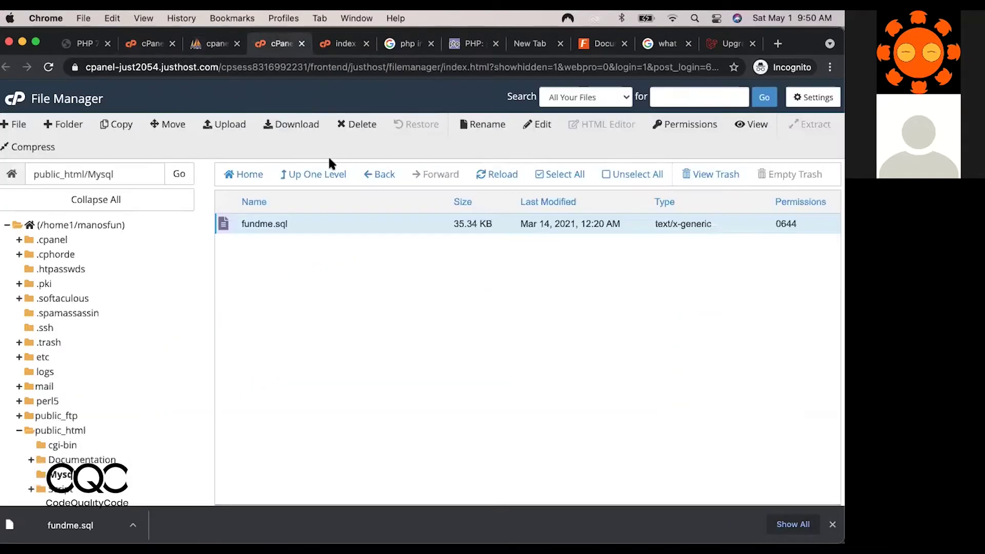
click(320, 174)
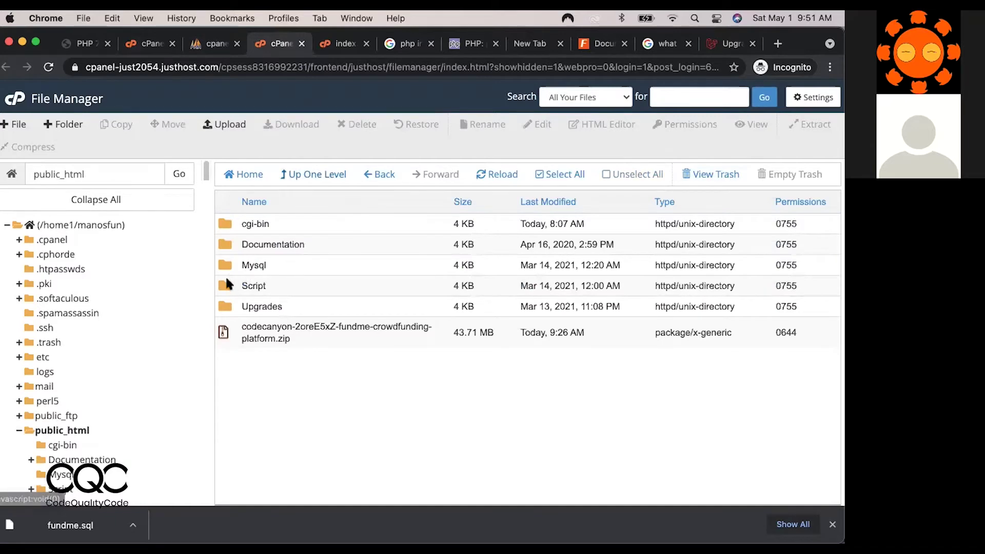
double_click(227, 285)
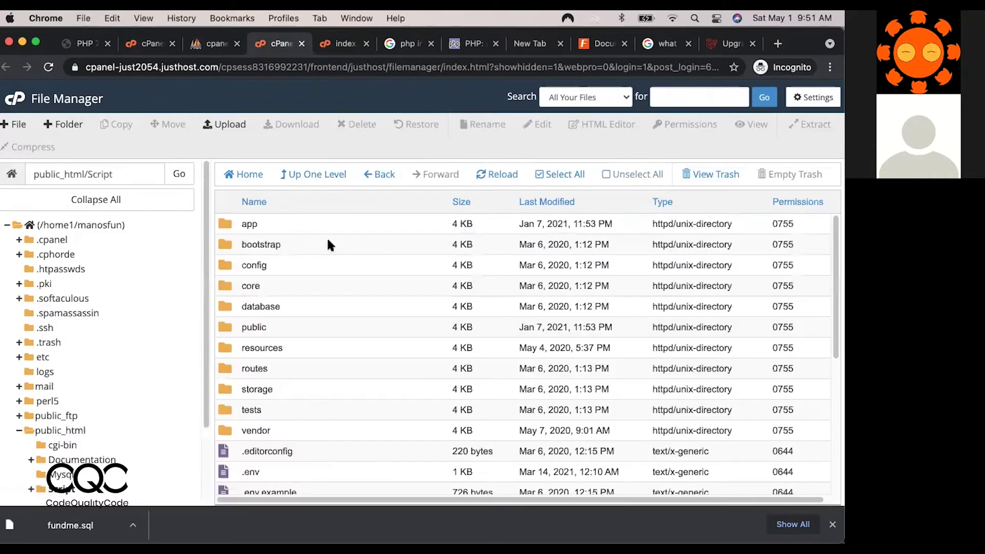
Move everything in the Script folder into /public_html/.
click(541, 175)
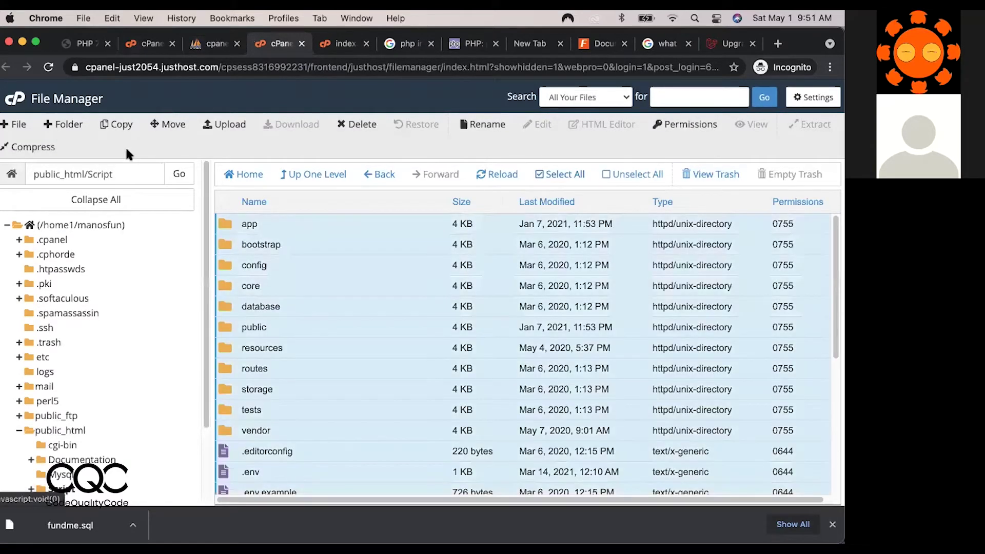
click(161, 127)
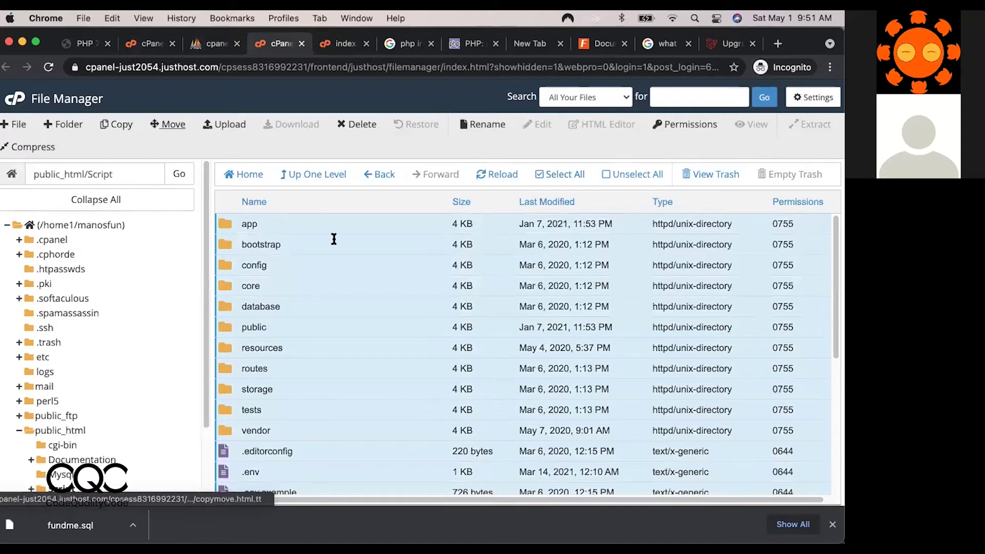
key(BackSpace)
key(BackSpace)
key(BackSpace)
key(BackSpace)
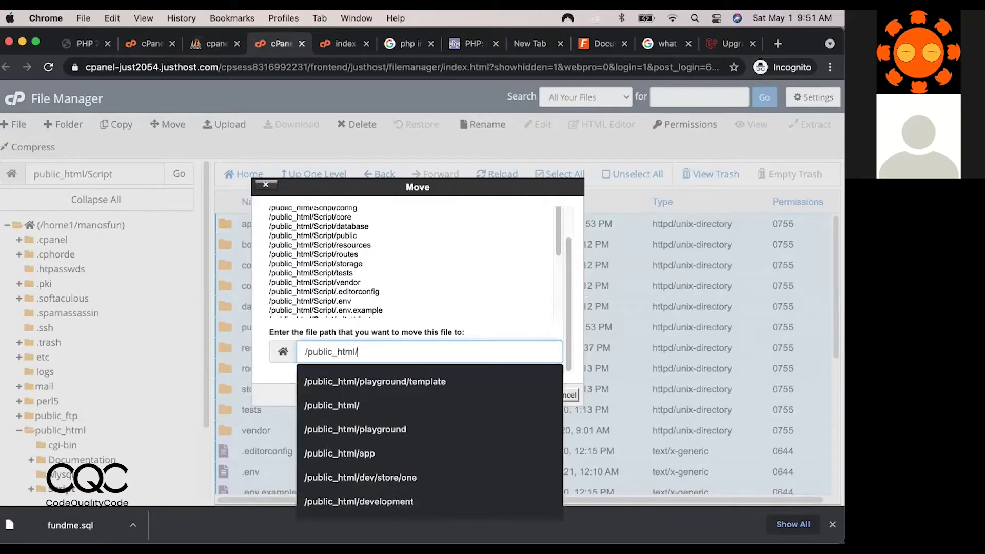
key(Return)
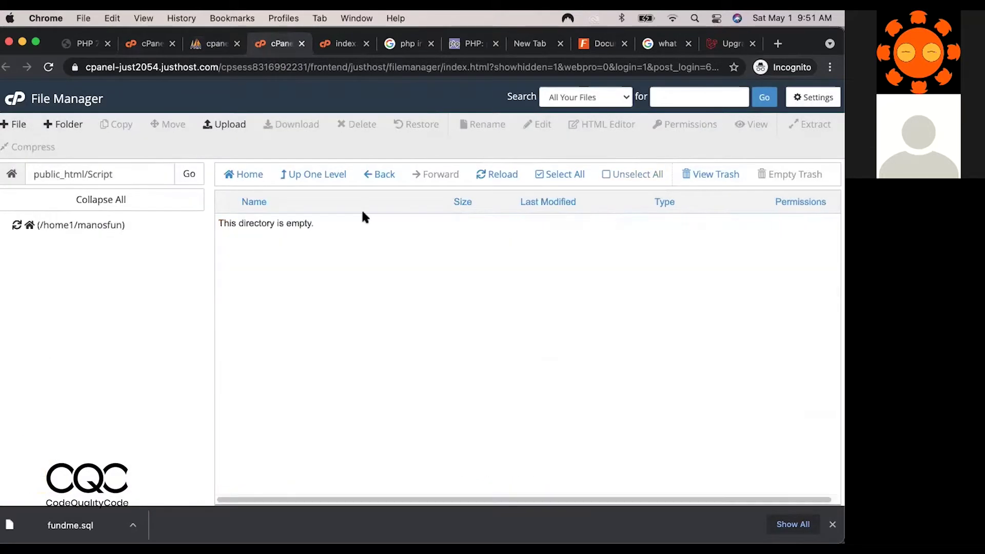
Go up to public_html and download the codecanyon fundme zip.
click(321, 178)
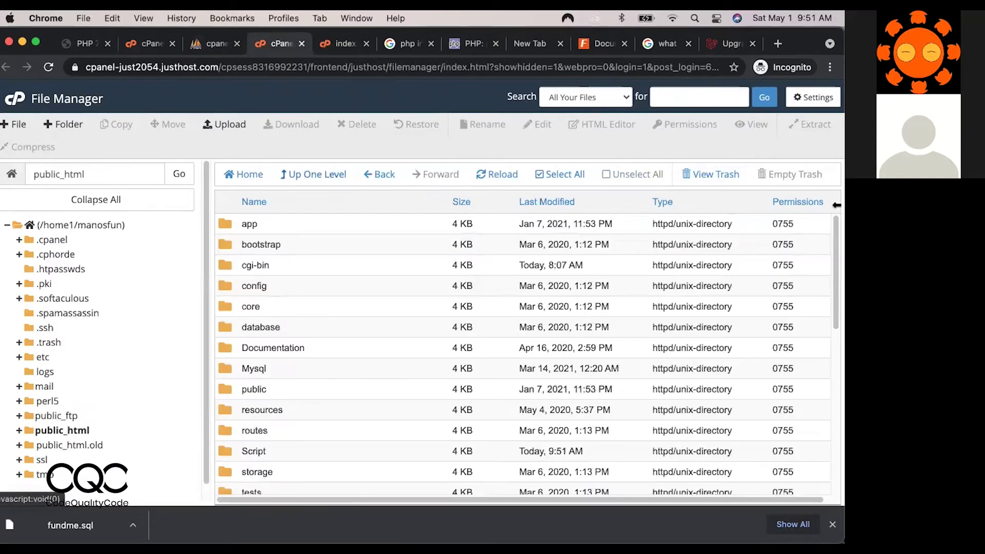
scroll(834, 431, down, 10)
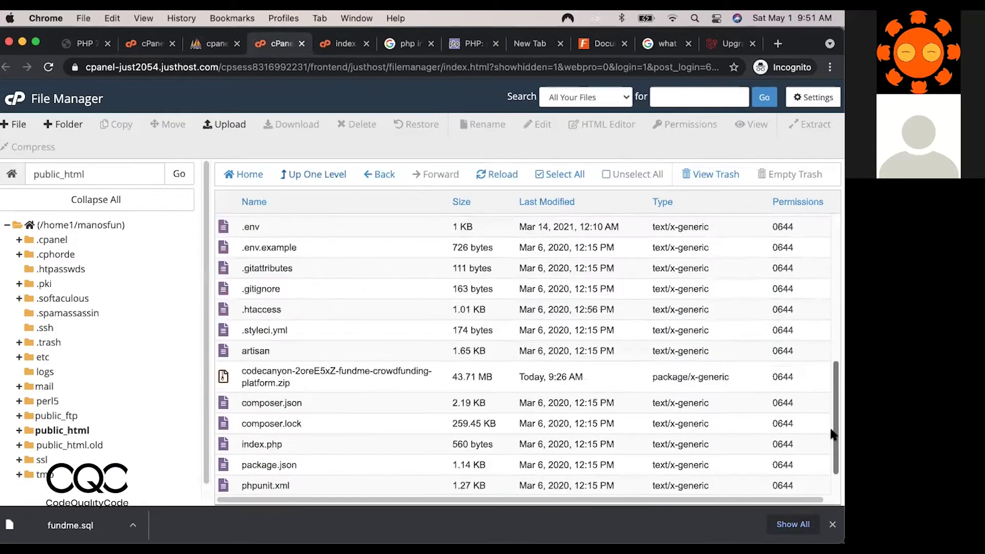
double_click(224, 334)
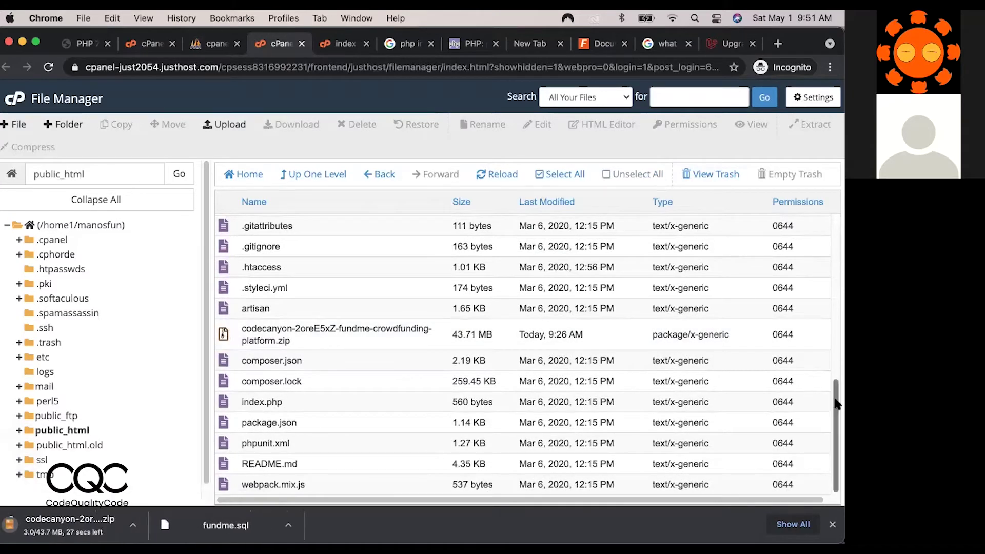
drag(831, 337, 834, 434)
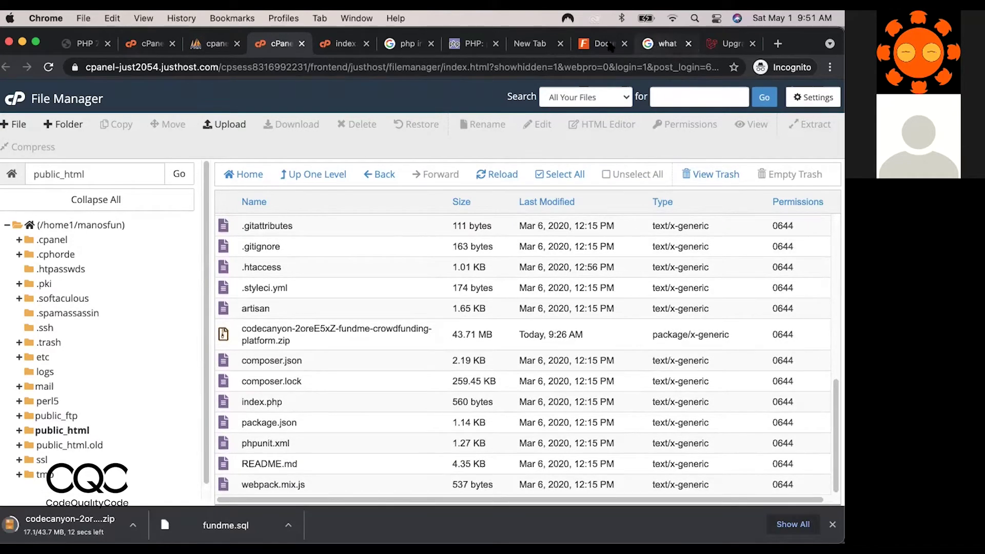
Load manosfundraising.com in a new tab and continue the installer to database and app setup.
click(593, 45)
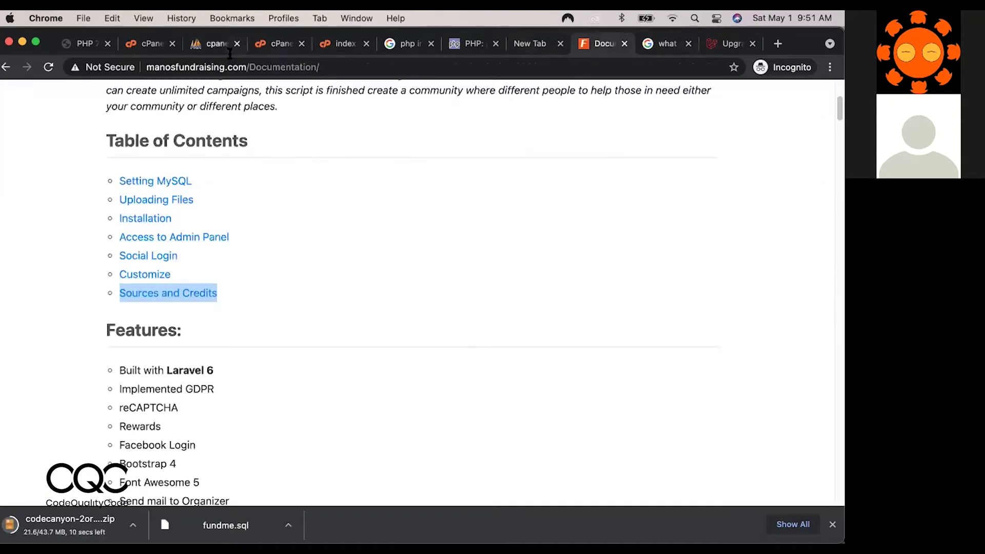
key(super+shift+Left)
key(super+c)
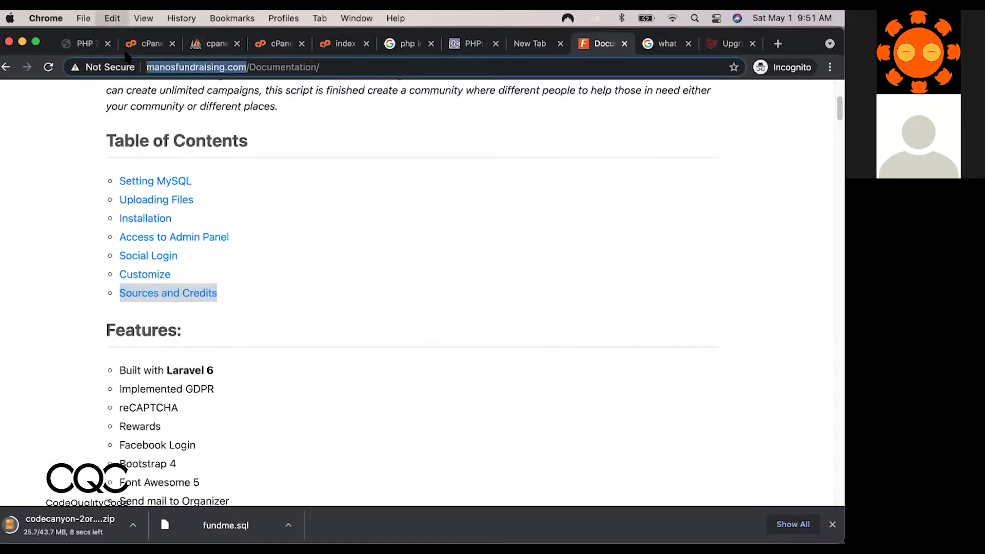
click(778, 44)
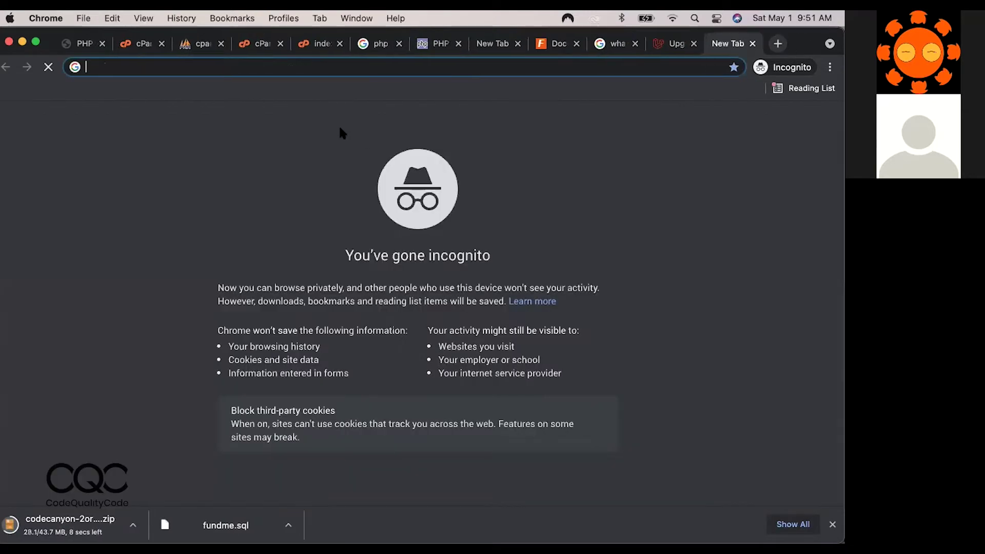
key(super+v)
key(Return)
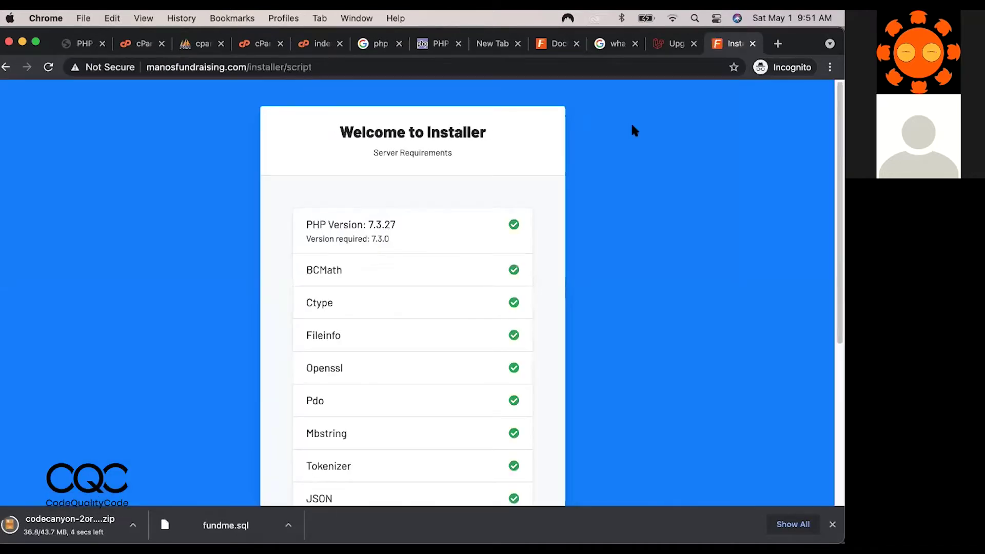
drag(837, 154, 836, 274)
scroll(837, 280, down, 3)
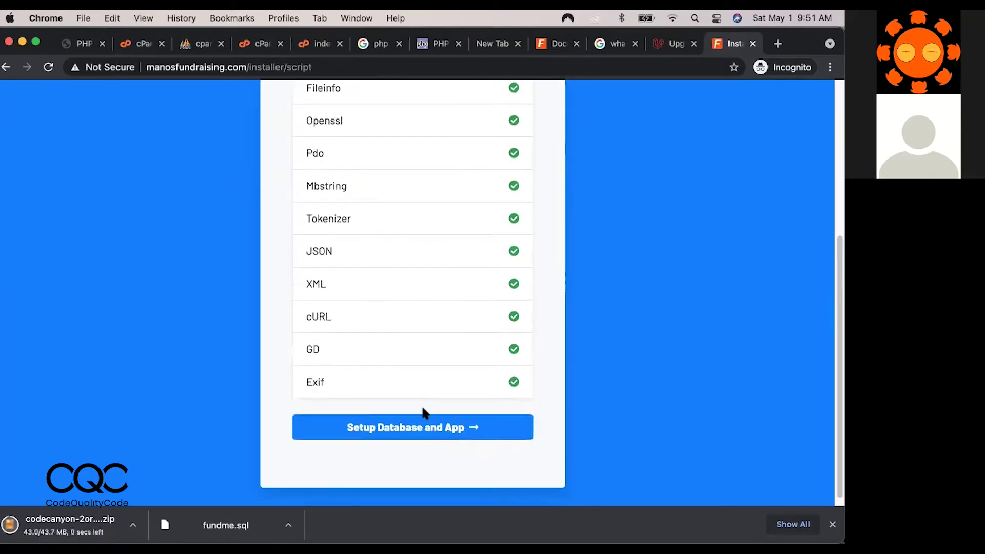
click(422, 427)
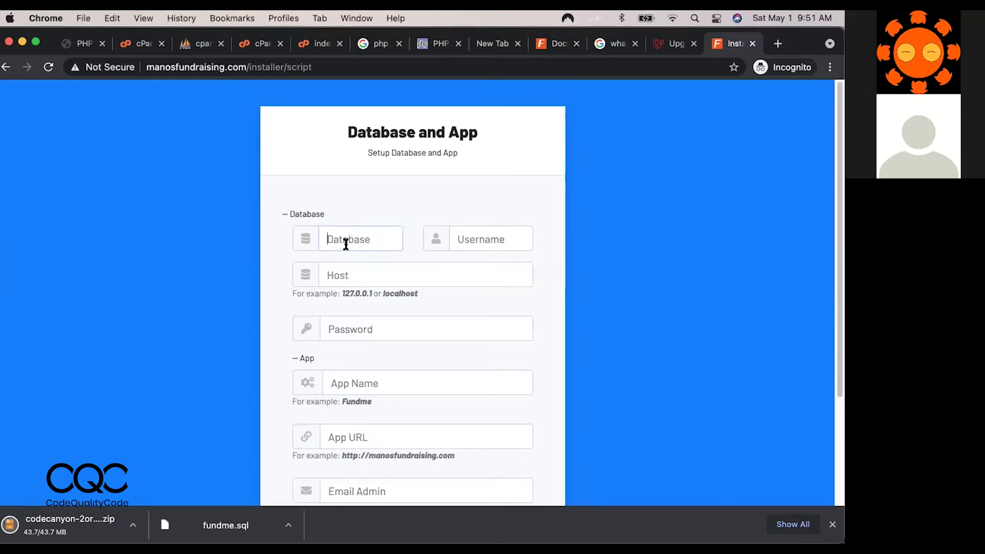
Review index.php and the public_html files, then copy the database account name in phpMyAdmin.
click(224, 46)
click(308, 46)
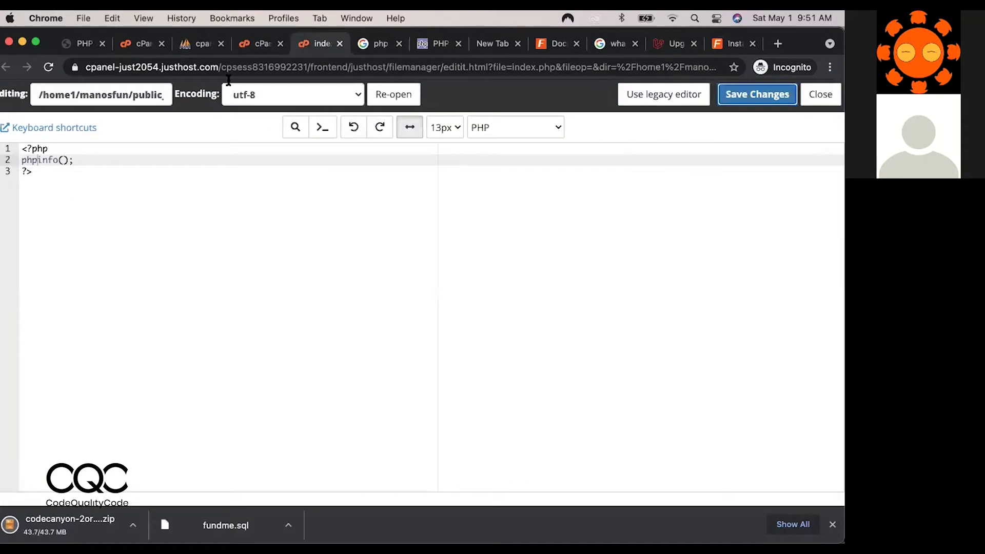
click(256, 45)
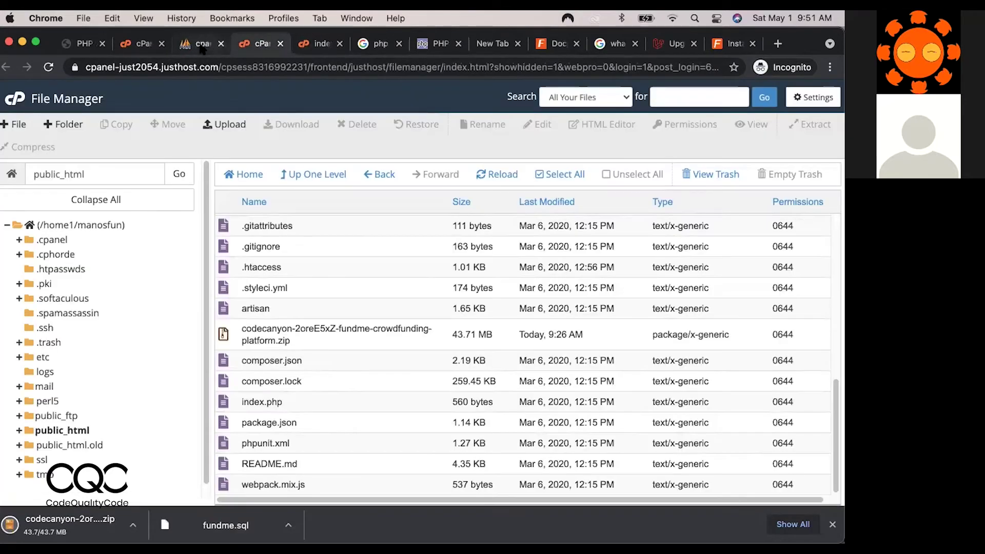
click(202, 46)
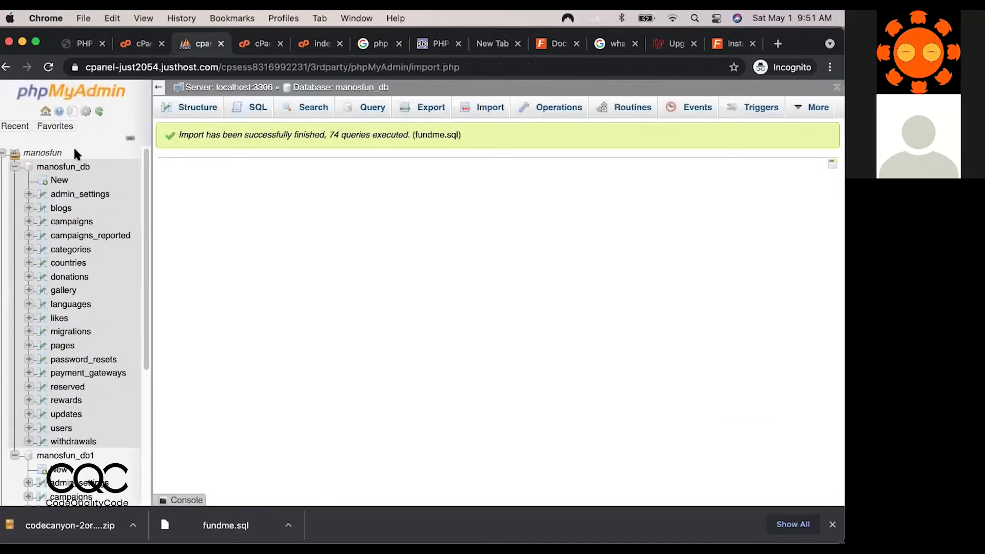
drag(73, 152, 22, 151)
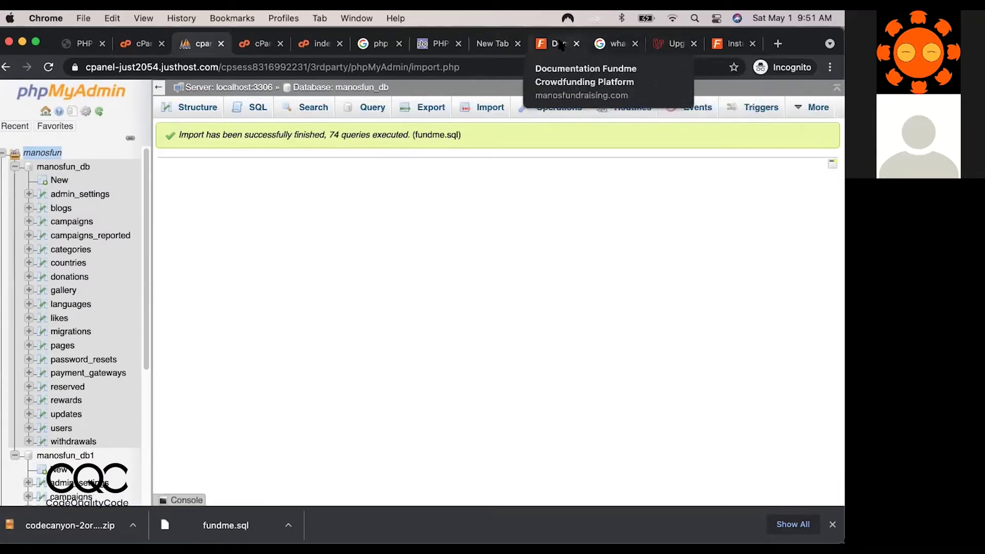
Enter manosfun_db as the installer's database name and username.
click(721, 46)
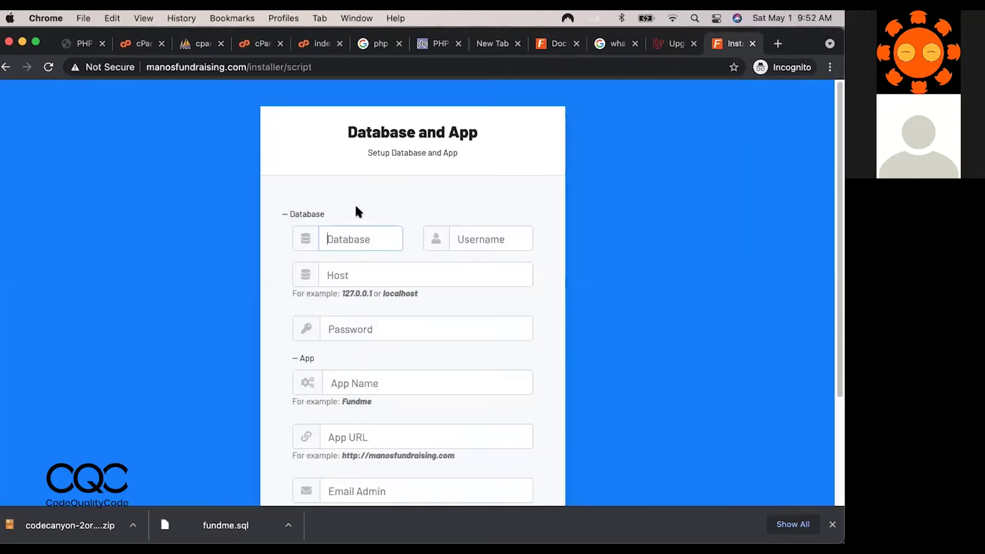
text(manosfun_db)
click(465, 238)
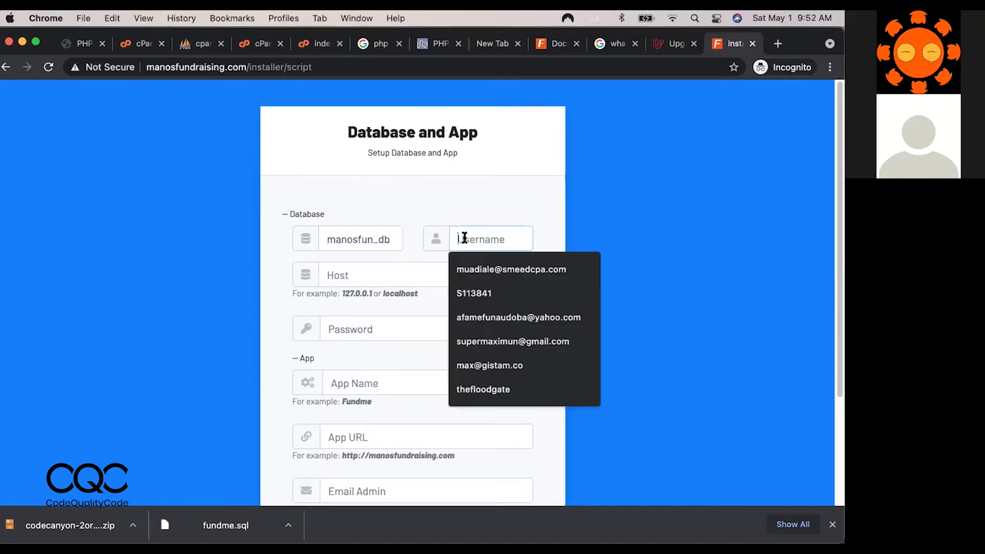
text(manosfun)
key(super+minus)
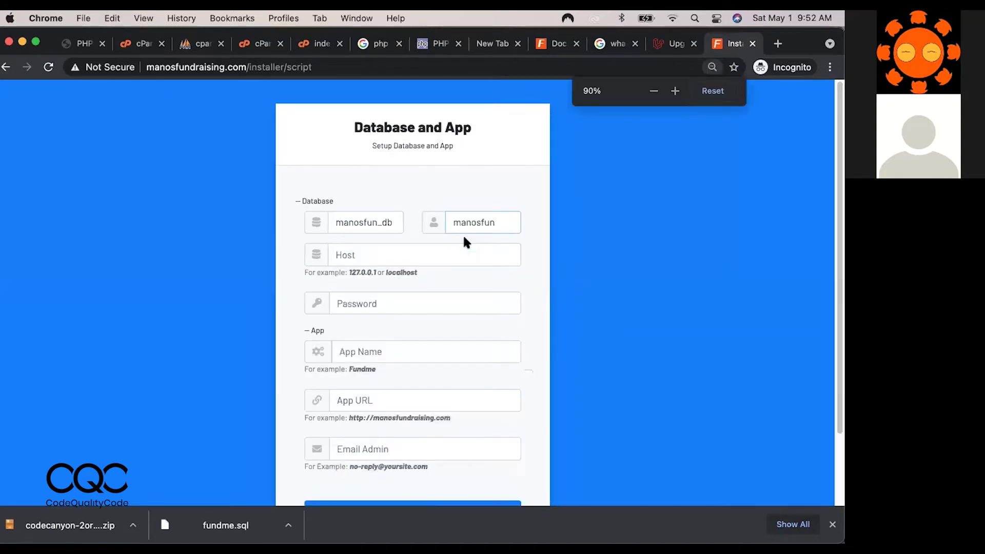
text(_db)
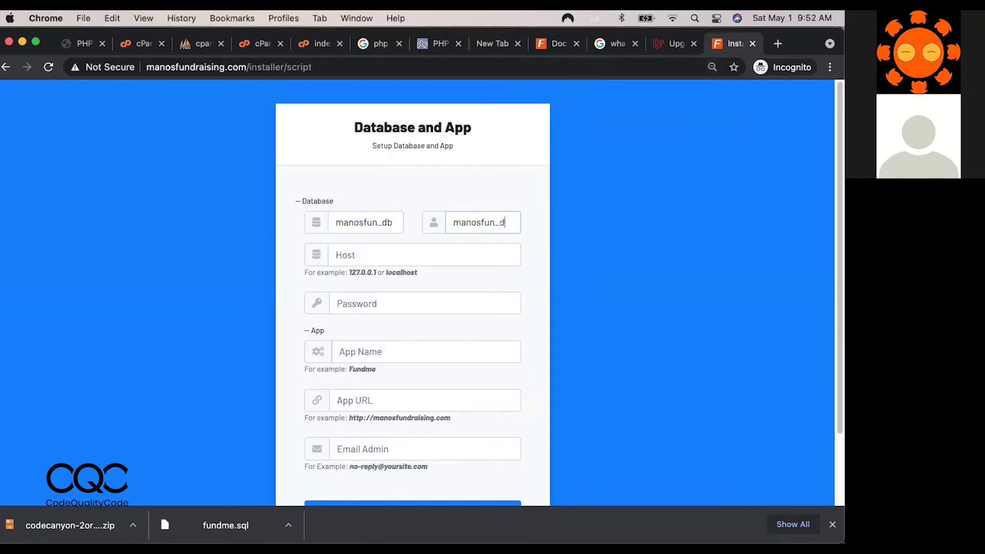
click(405, 258)
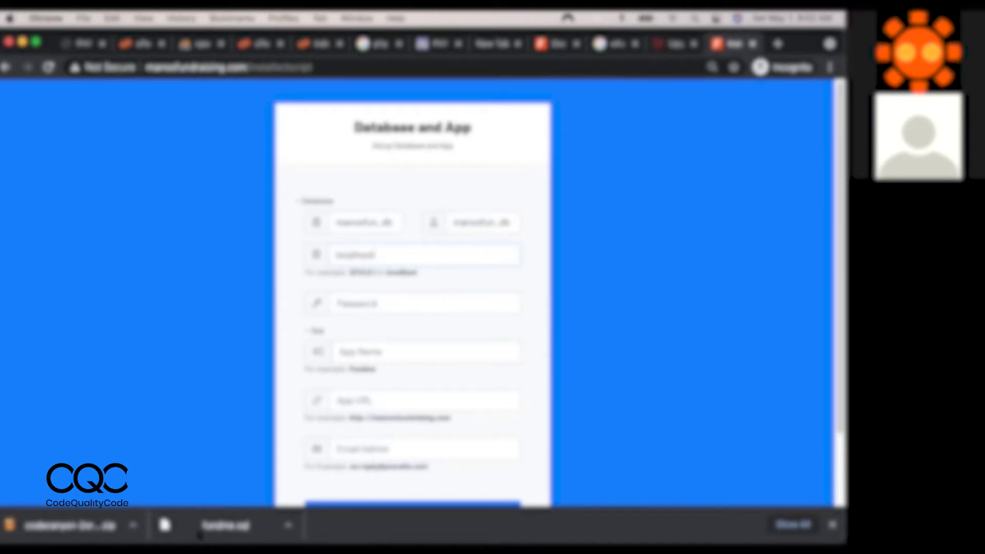
Copy the saved credentials from the text editor into the form and run the installation.
click(455, 519)
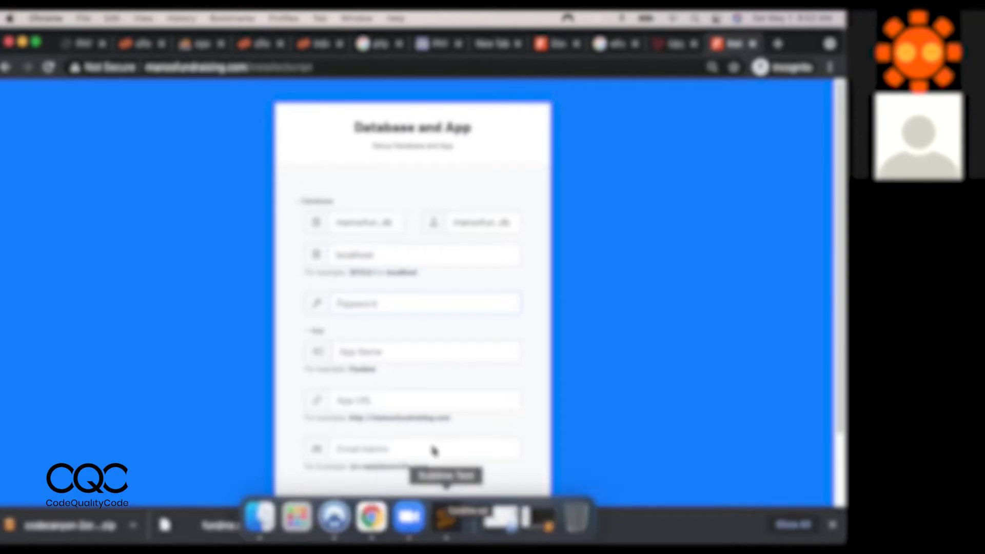
key(super+a)
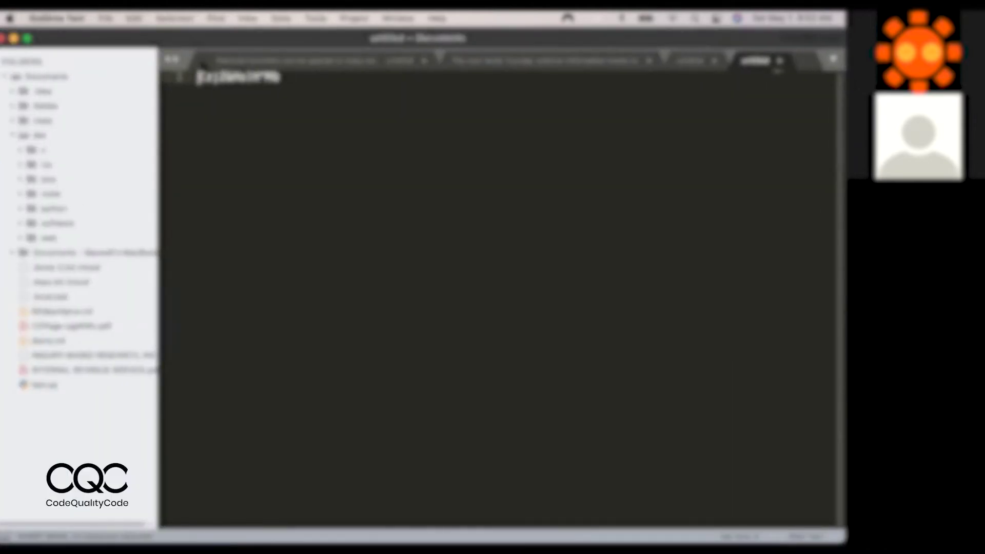
key(super+c)
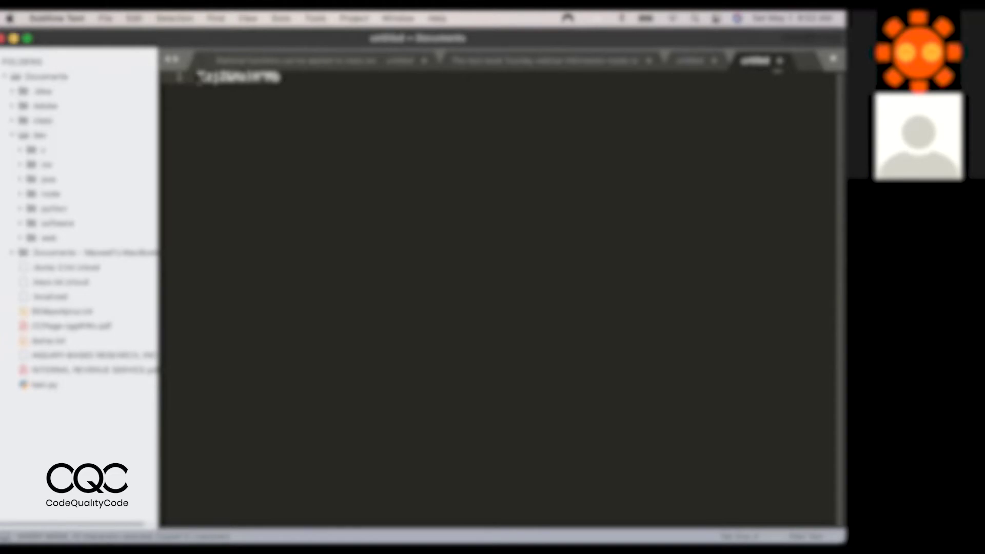
key(super+m)
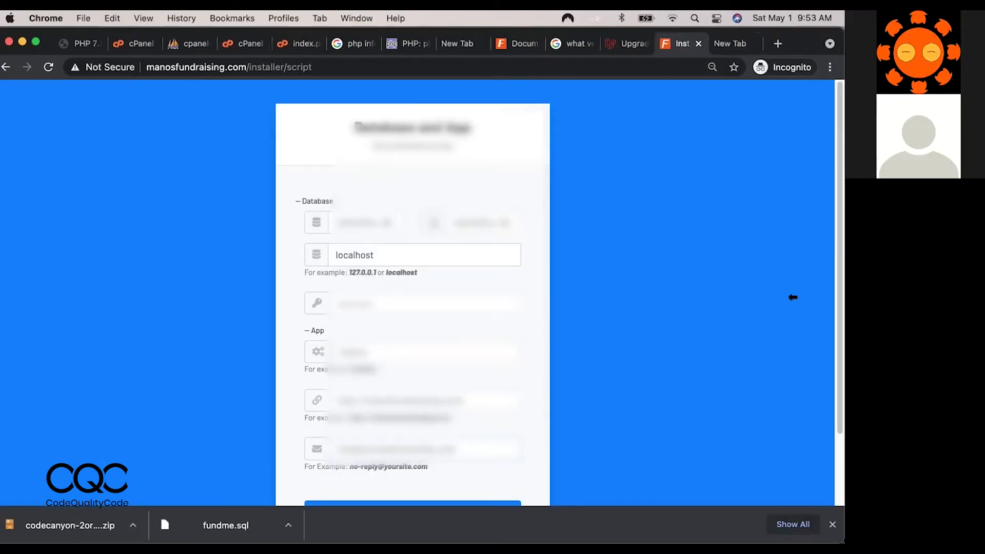
scroll(426, 431, down, 3)
click(426, 431)
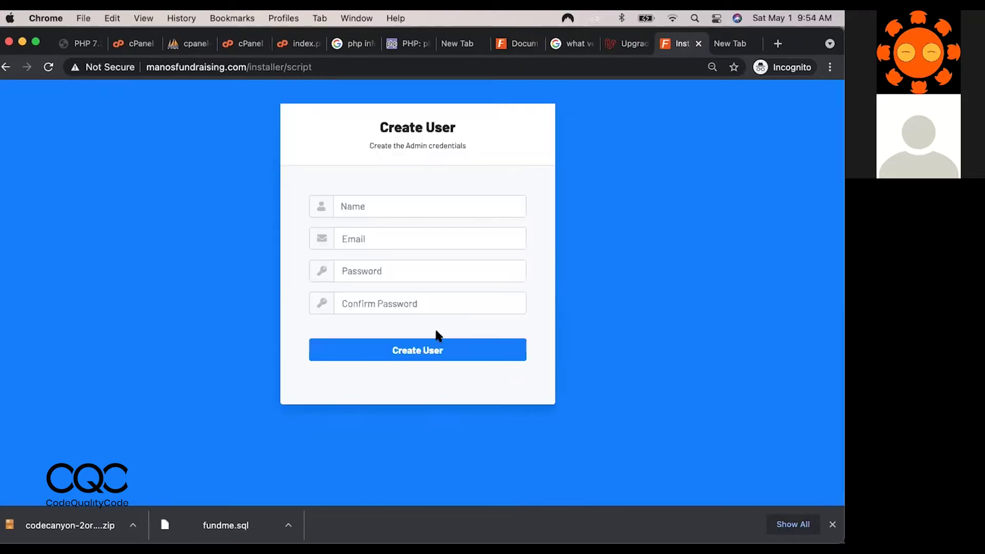
Fill in the admin's name on the Create User form.
click(377, 207)
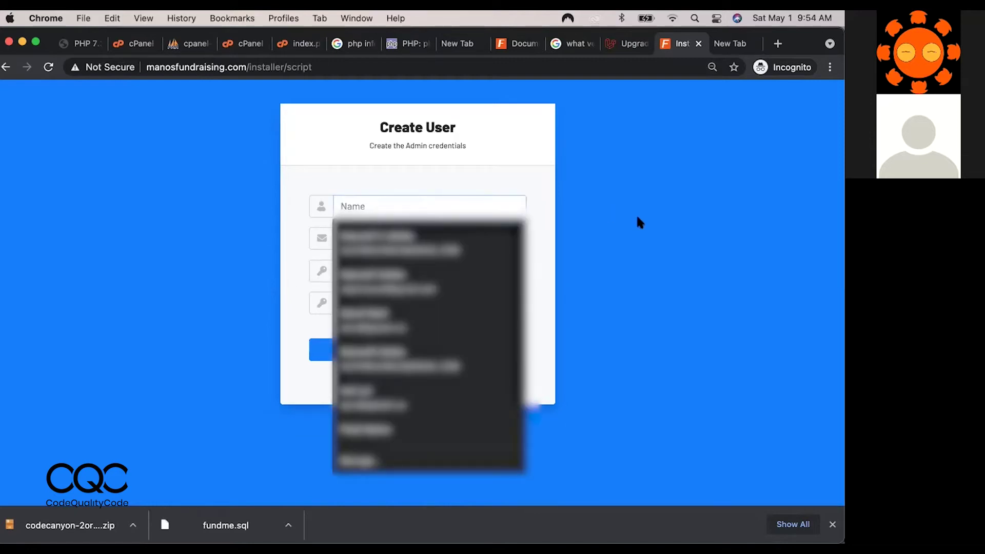
click(458, 207)
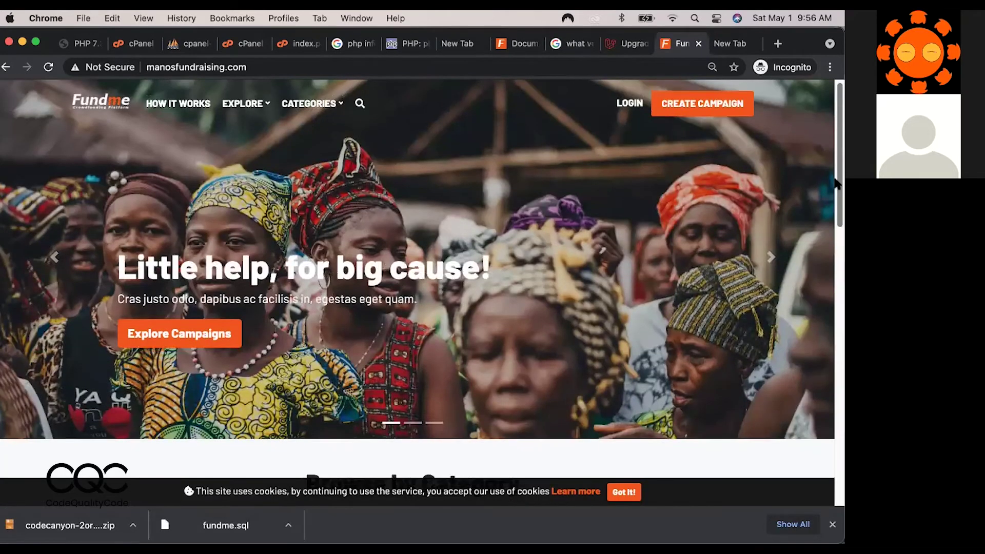
drag(836, 237, 835, 297)
Scroll the live Fundme homepage, open its login page, then return to phpMyAdmin.
scroll(837, 296, down, 15)
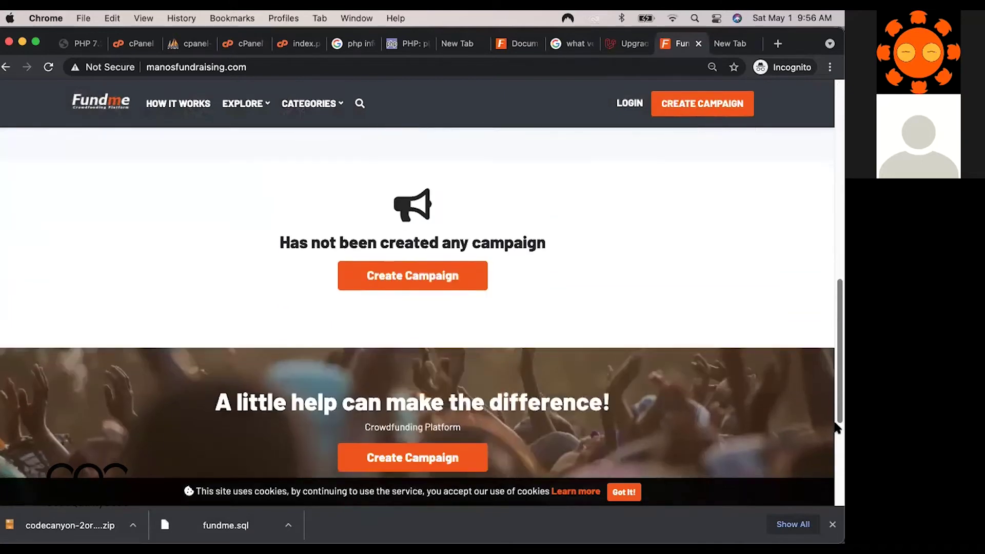
scroll(835, 158, up, 12)
scroll(835, 158, up, 12)
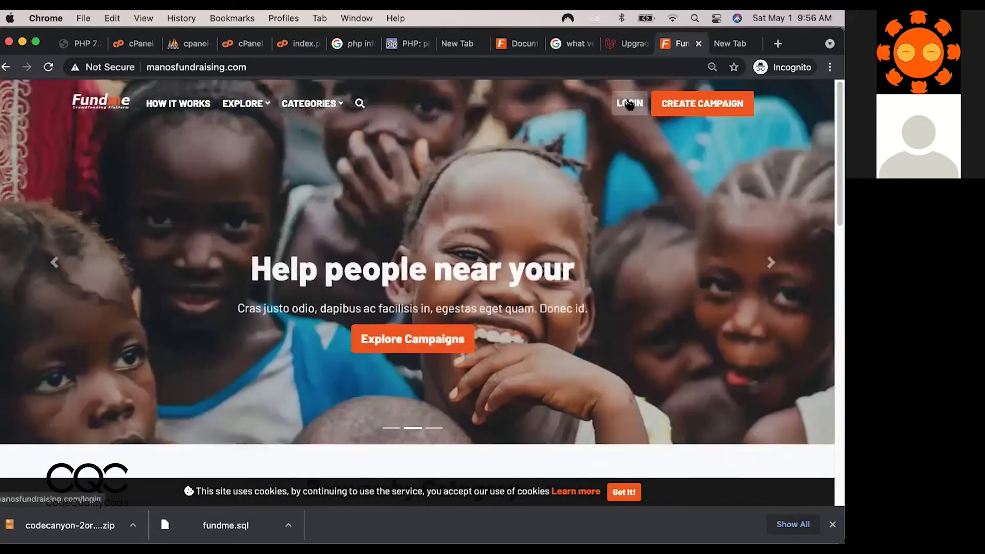
click(630, 104)
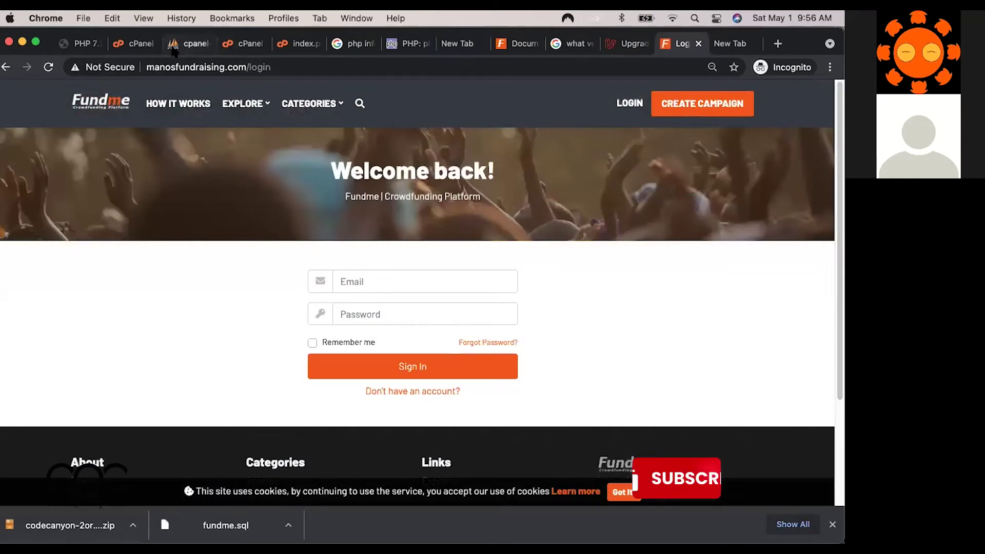
click(190, 44)
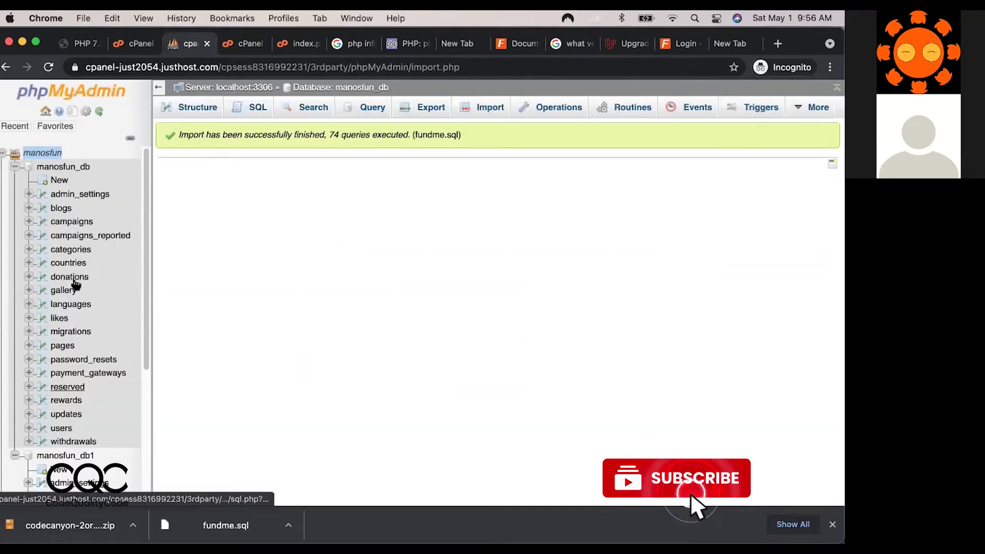
Browse manosfun_db's users table and open the Admin password hash.
click(57, 428)
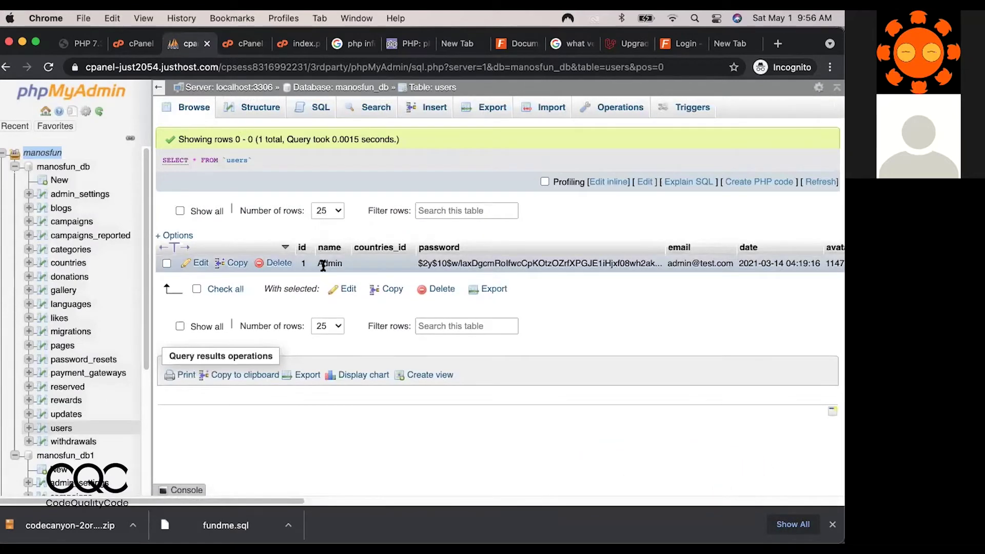
drag(297, 499, 378, 505)
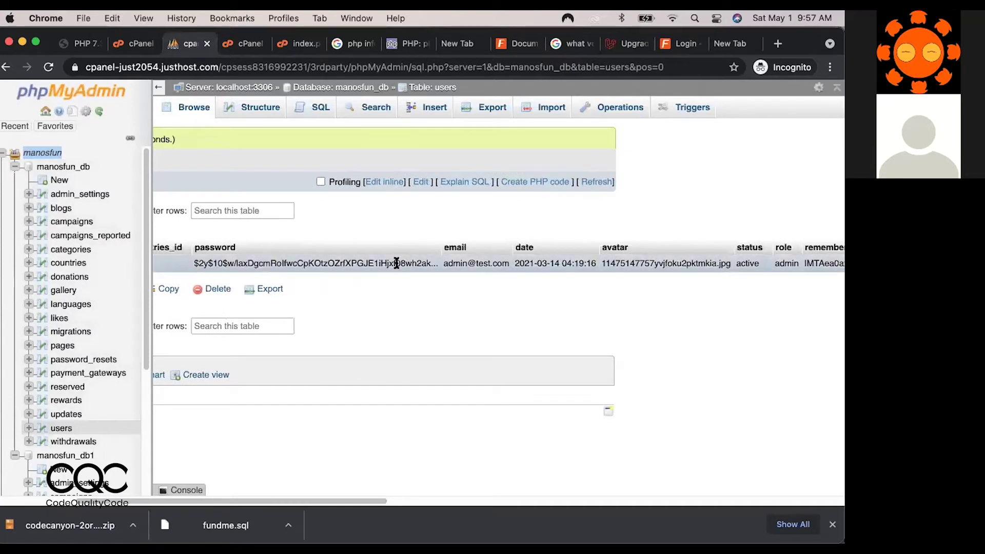
double_click(411, 260)
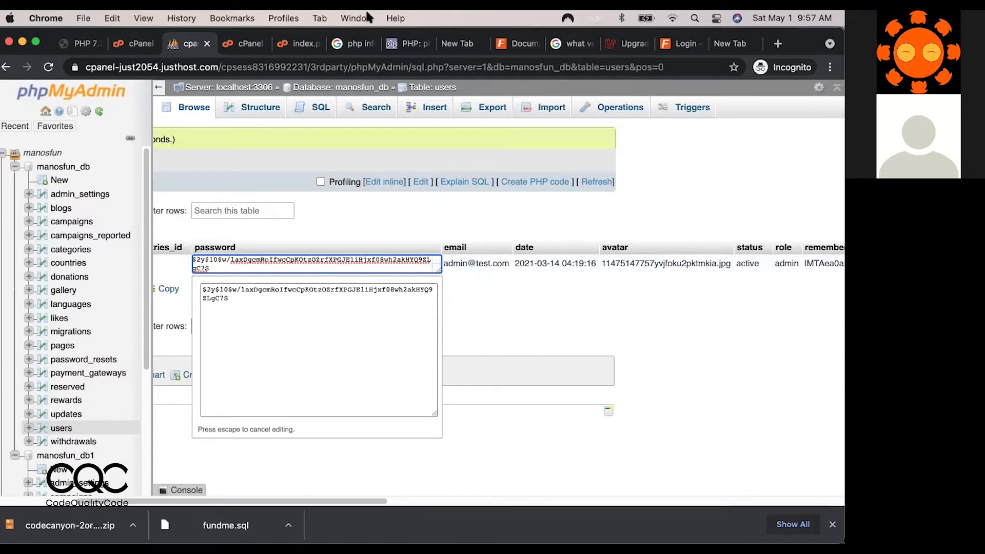
In File Manager, go up to the home folder and open the www folder.
click(299, 45)
click(251, 45)
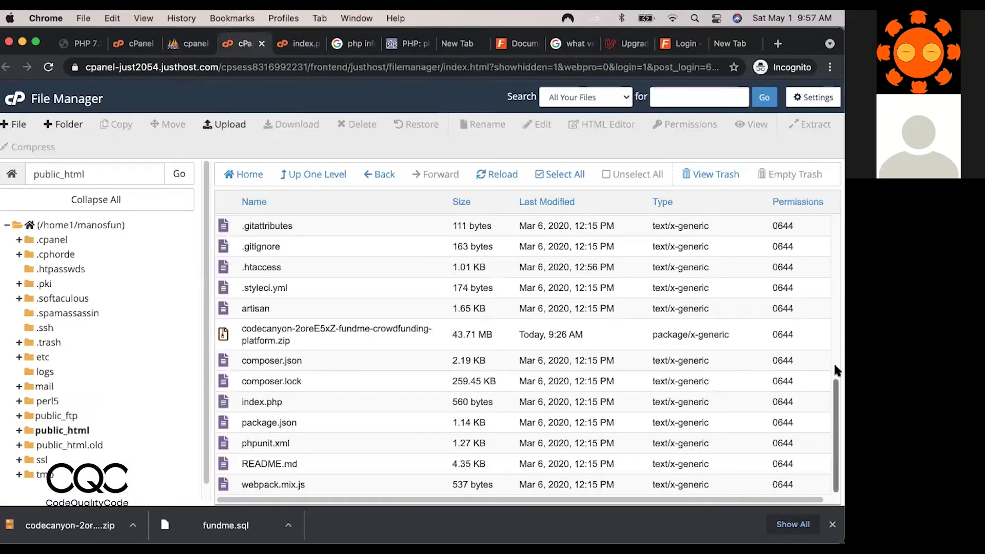
drag(836, 399, 820, 276)
scroll(820, 275, up, 3)
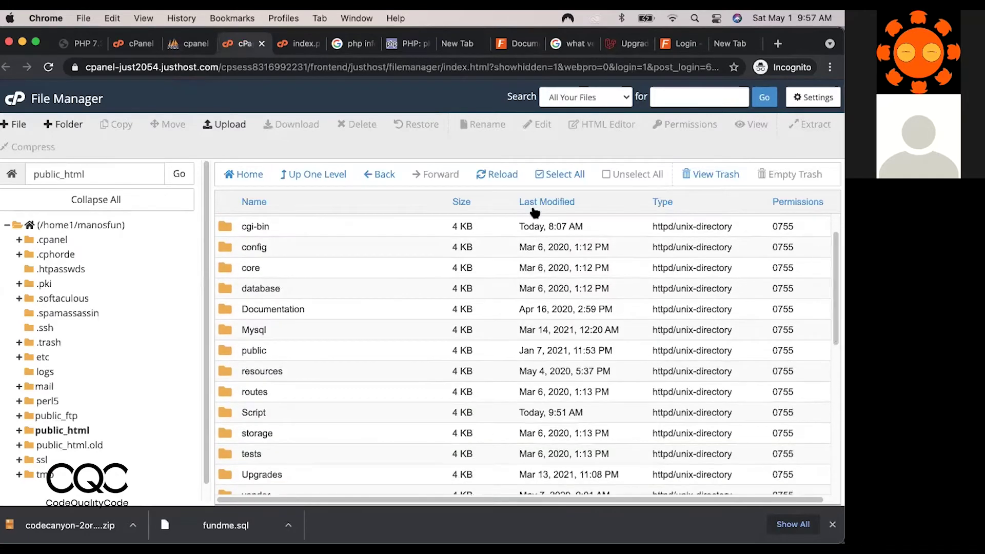
click(320, 172)
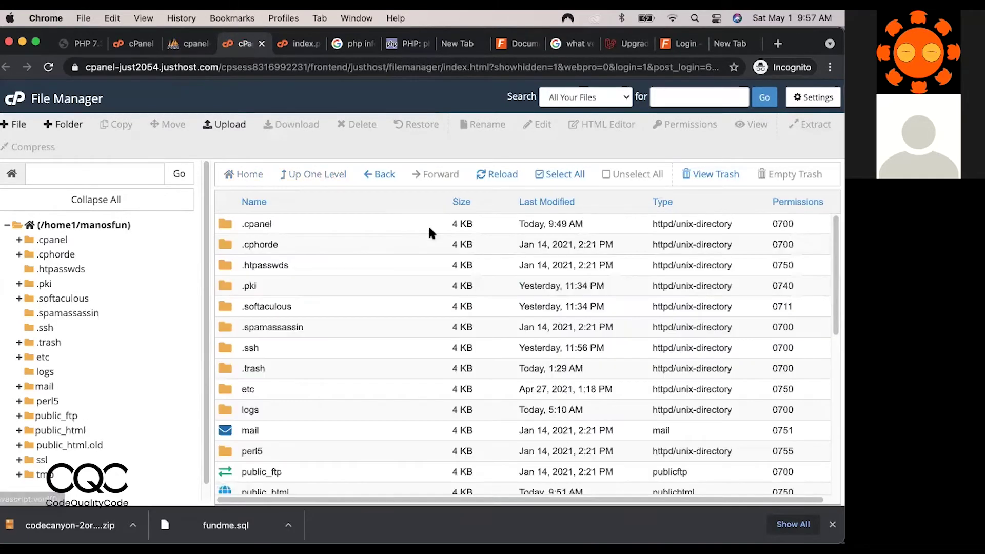
drag(837, 277, 837, 442)
double_click(226, 484)
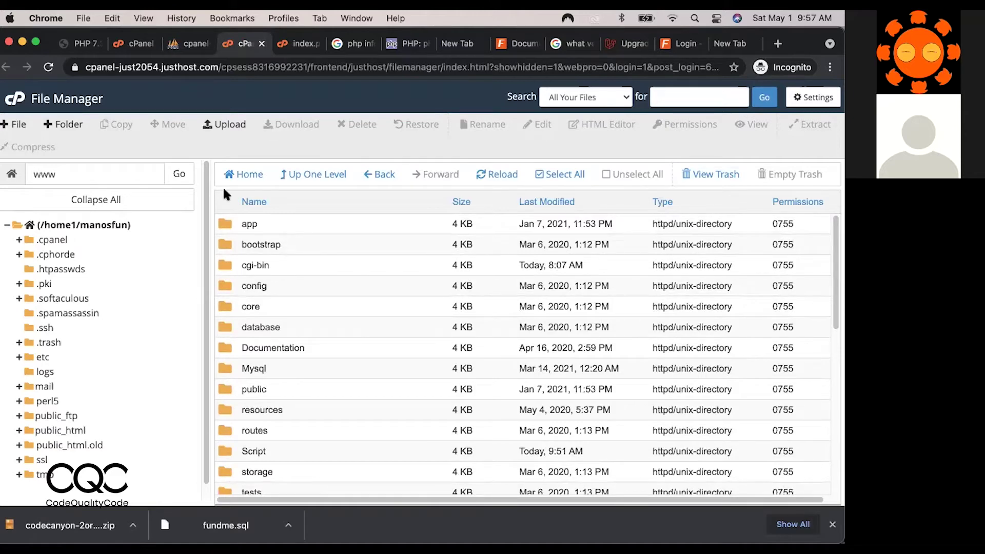
Back in the users table, close the editor and reopen the Admin hash in a larger edit area.
click(210, 40)
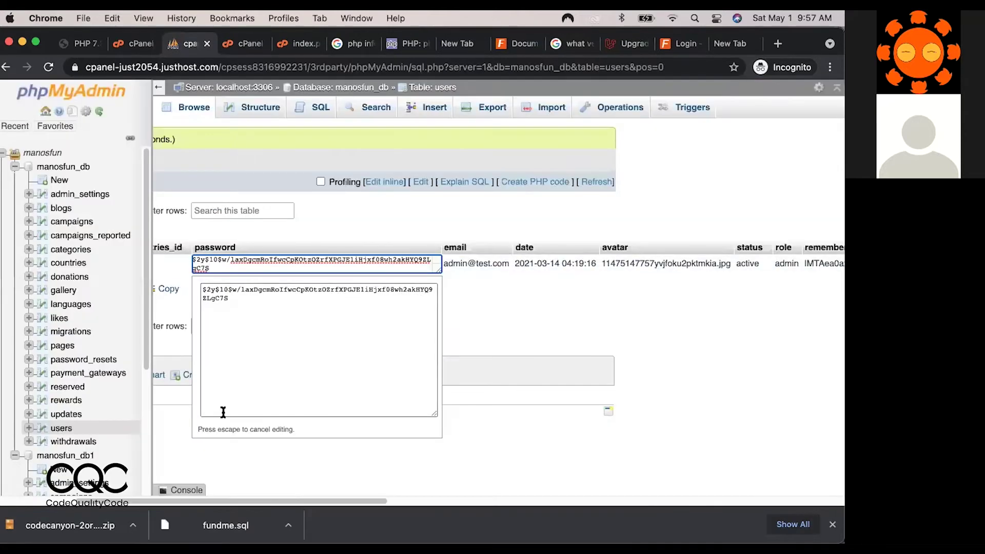
drag(362, 502, 241, 501)
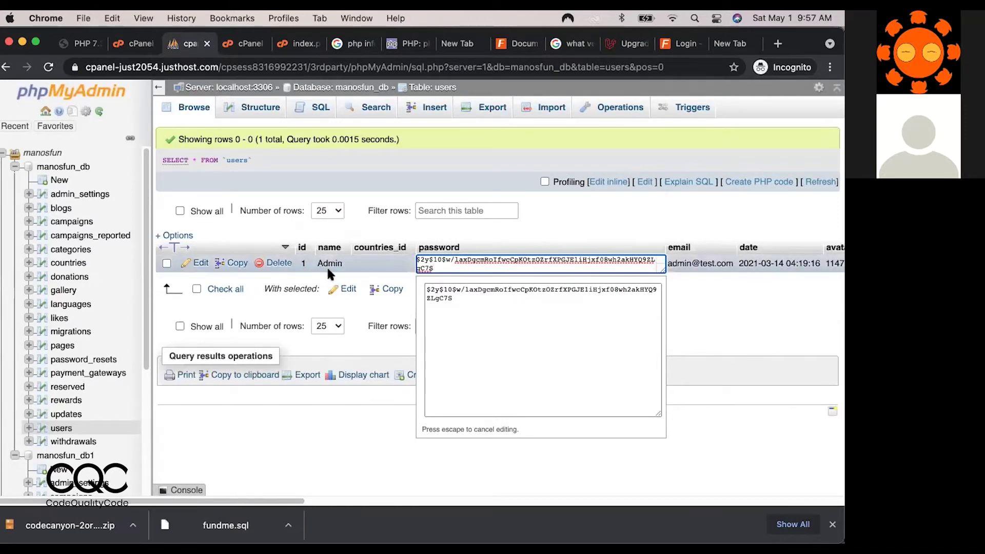
click(327, 266)
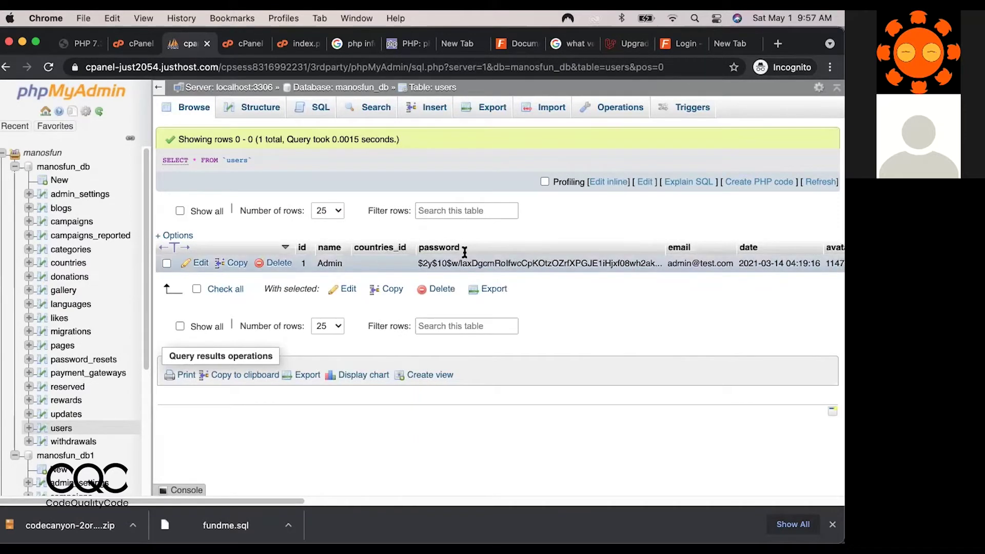
double_click(514, 262)
click(514, 262)
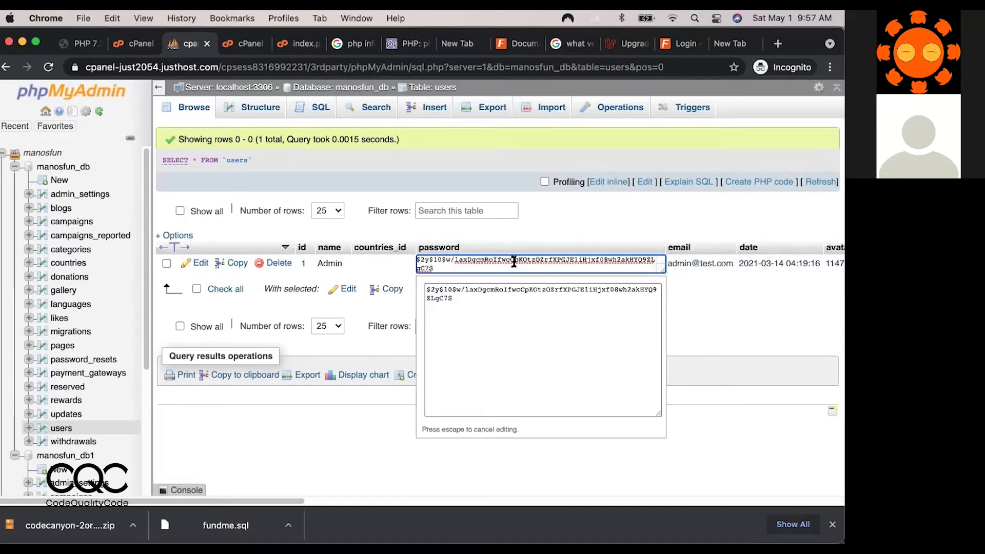
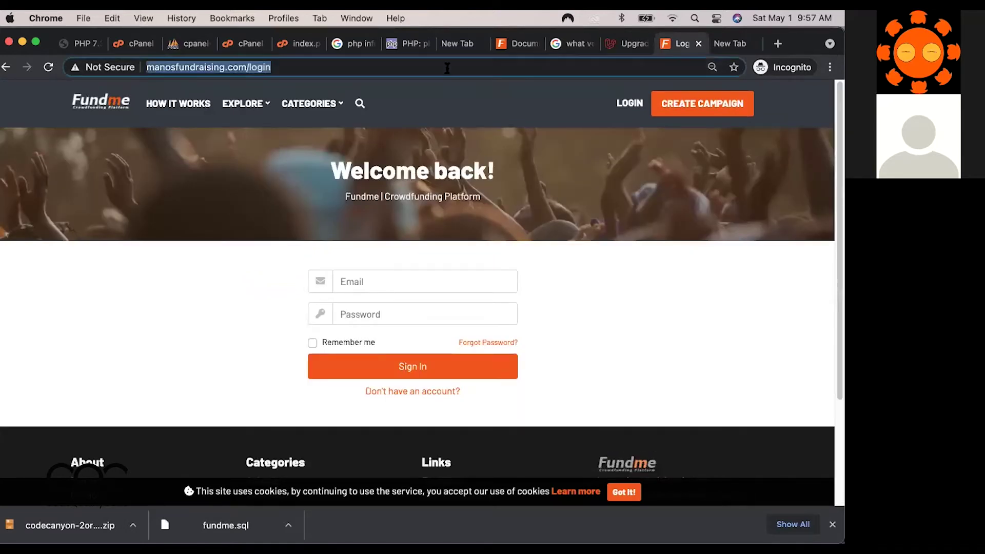
click(447, 68)
Trim the login page address to manosfundraising.com and load the site's homepage.
key(BackSpace)
key(BackSpace)
key(BackSpace)
key(BackSpace)
key(BackSpace)
key(BackSpace)
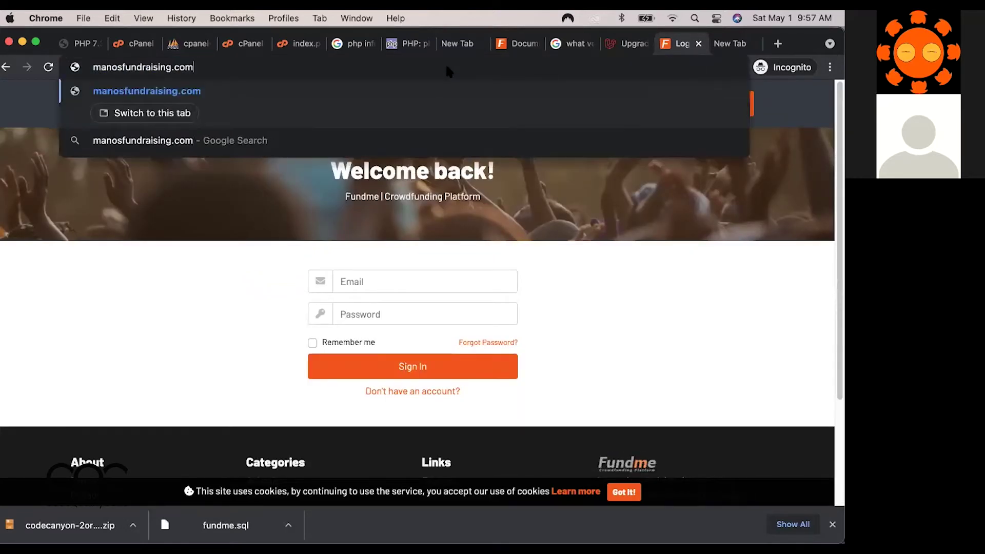
key(Return)
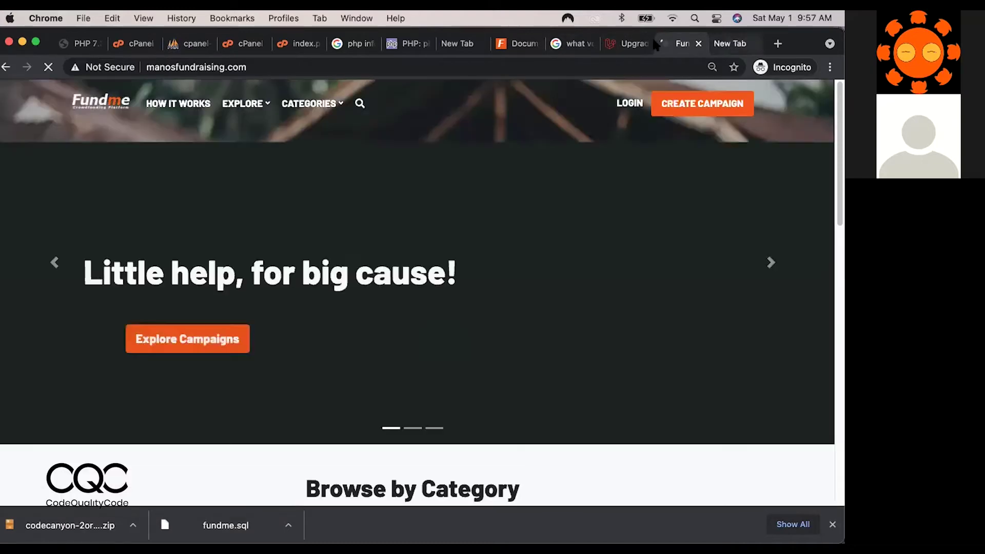
Open the Fundme documentation and scroll down to its Installation section.
key(ctrl+Tab)
click(526, 43)
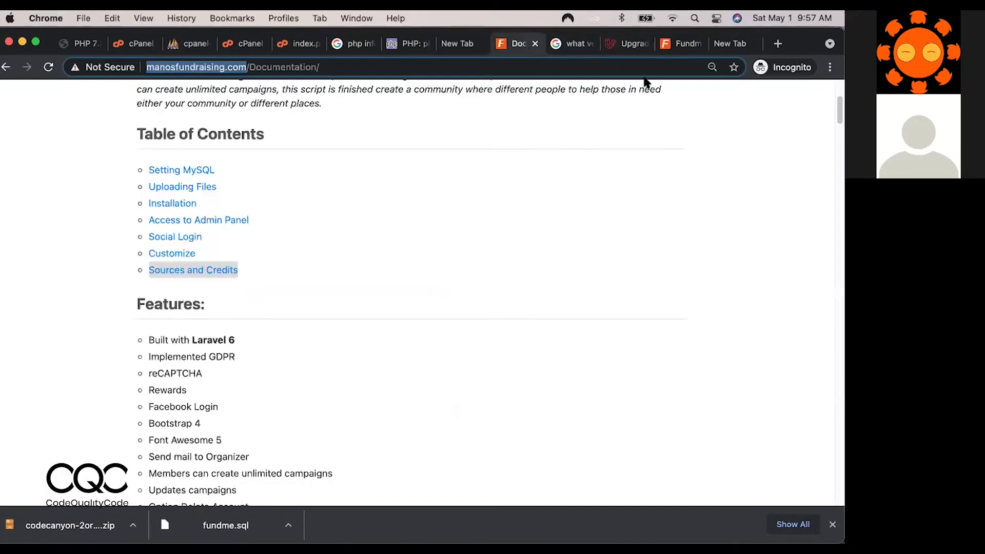
drag(833, 109, 829, 215)
scroll(832, 221, down, 3)
scroll(830, 226, down, 3)
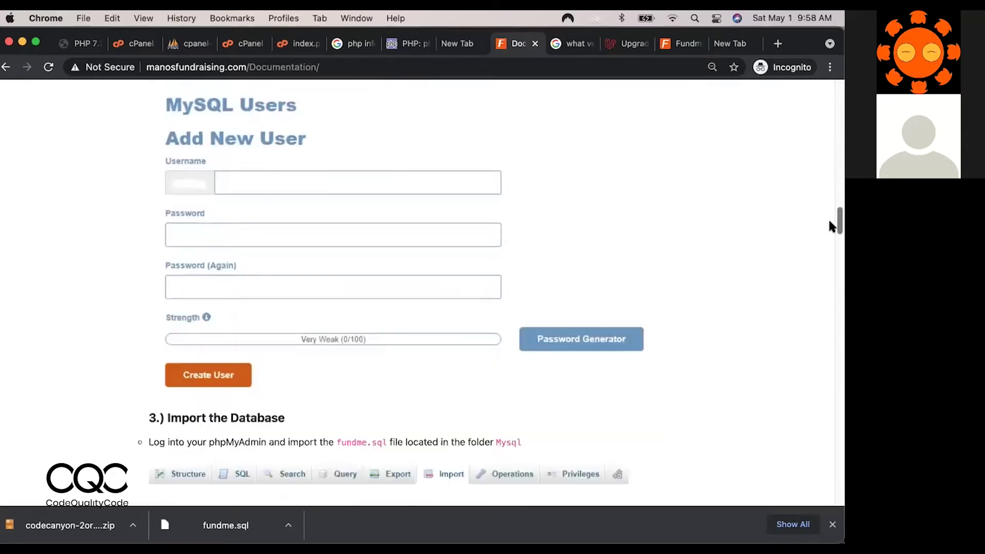
scroll(830, 232, down, 6)
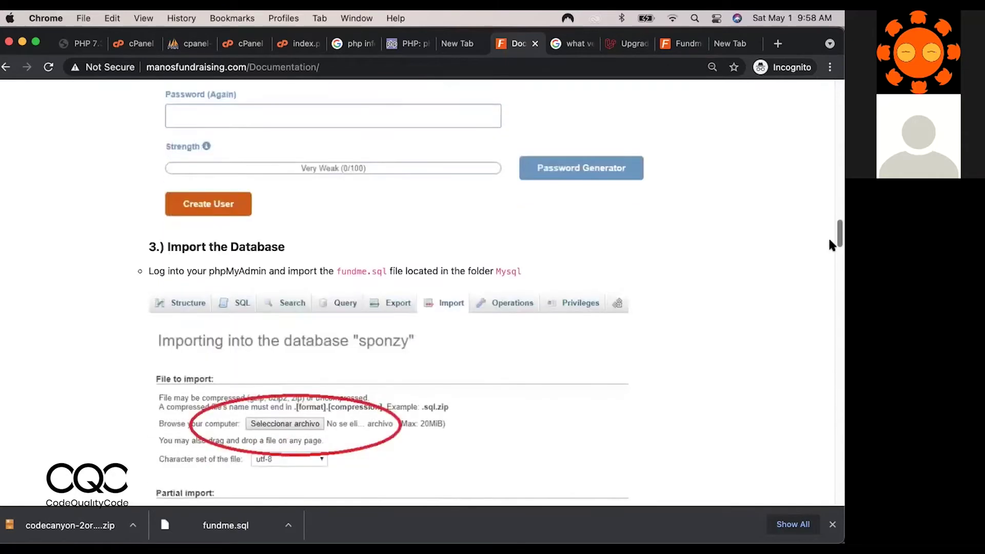
scroll(829, 240, down, 7)
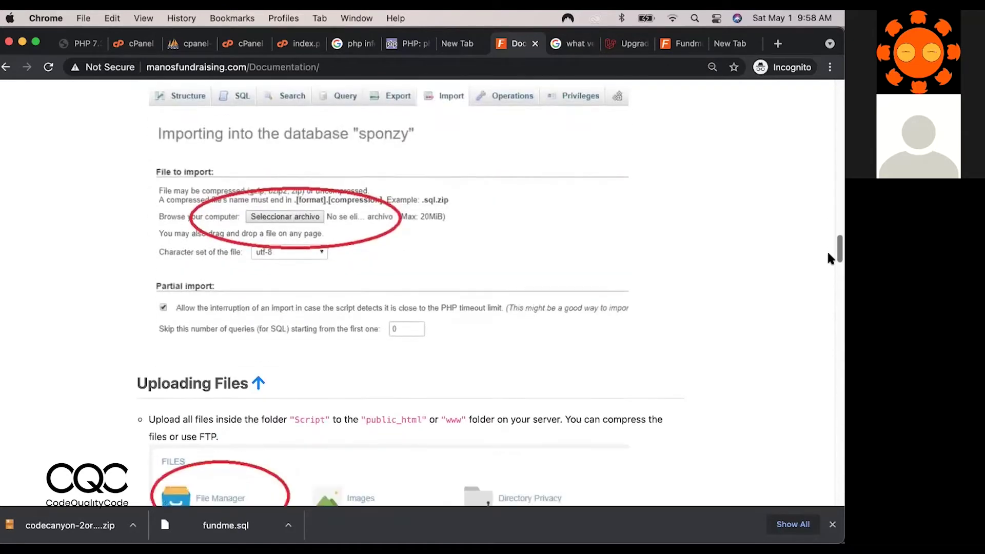
scroll(828, 254, down, 14)
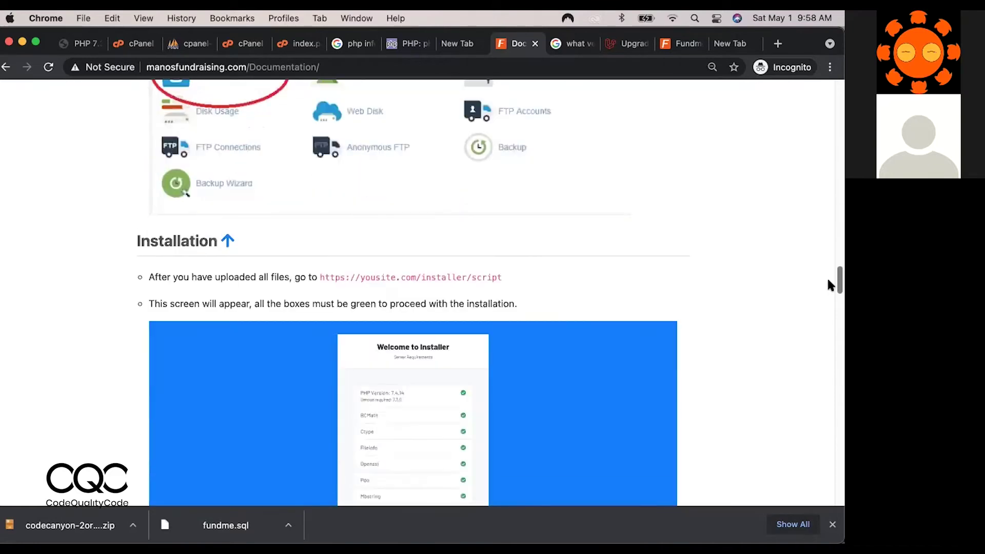
scroll(828, 285, down, 12)
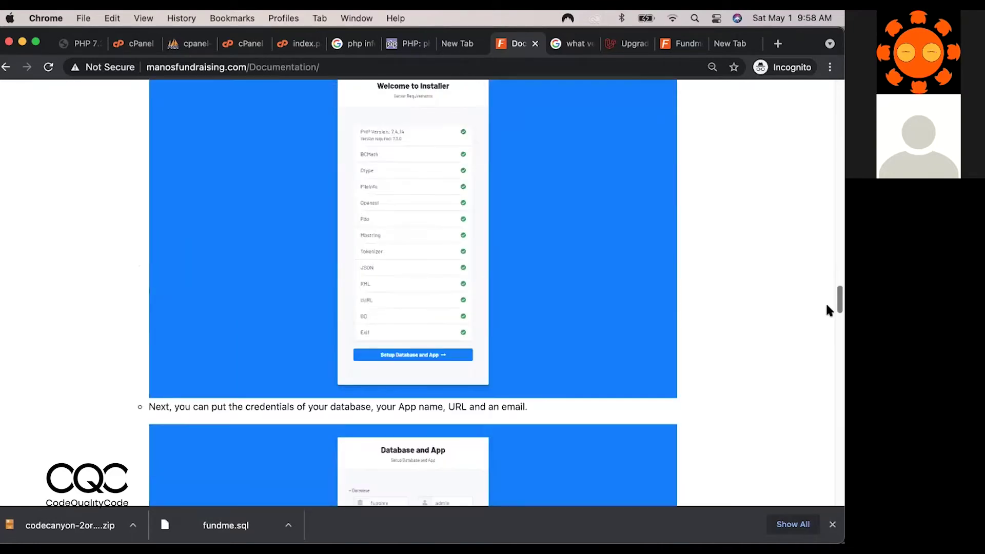
scroll(827, 311, down, 3)
scroll(827, 318, down, 8)
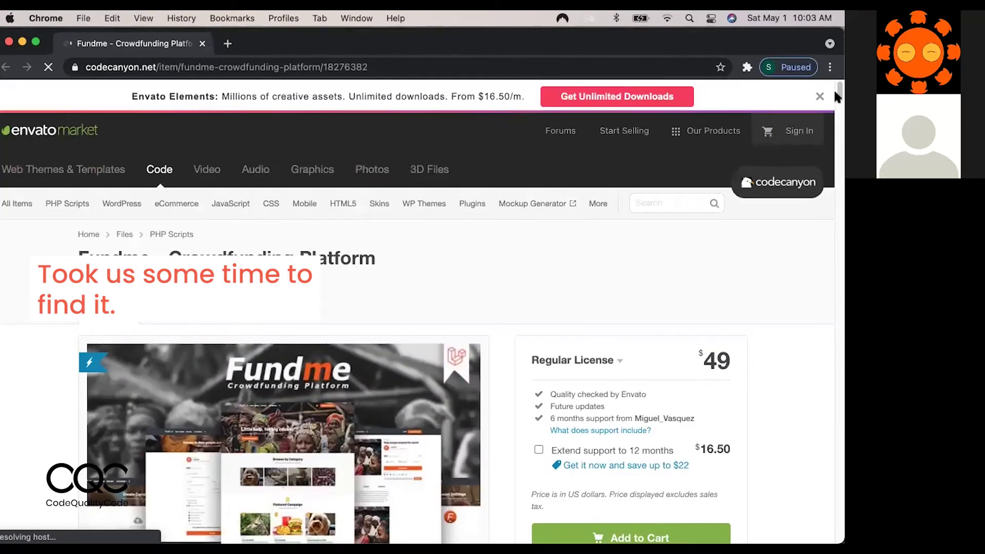
Scroll the CodeCanyon Fundme page down to the description with the demo user and password.
scroll(835, 108, down, 1)
scroll(837, 109, down, 4)
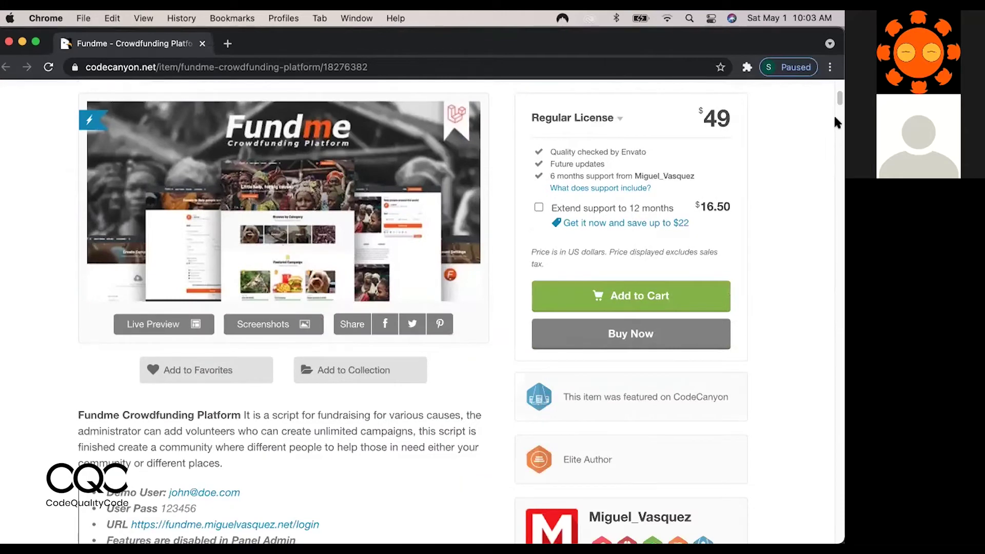
drag(838, 100, 838, 107)
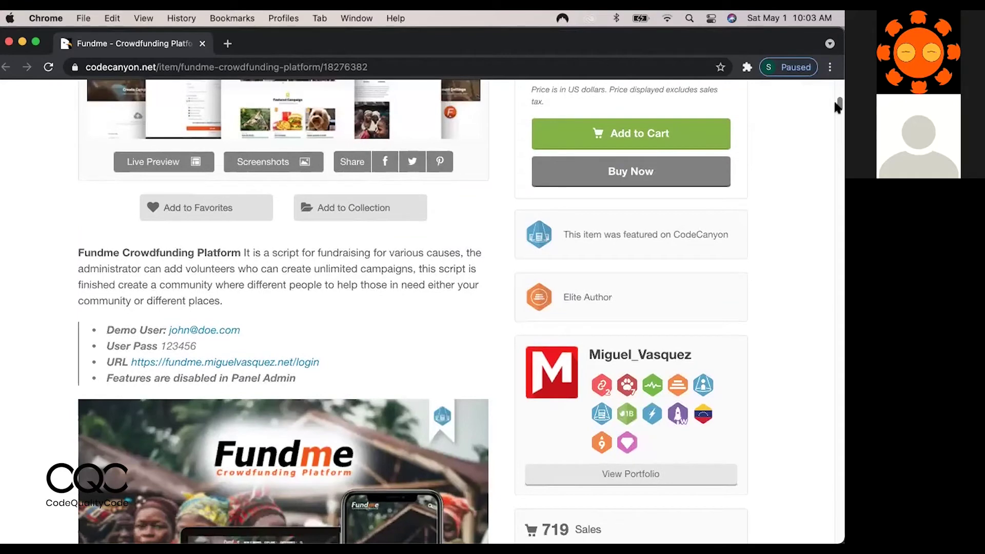
Enter the admin account password and submit the Fundme sign-in form.
click(9, 46)
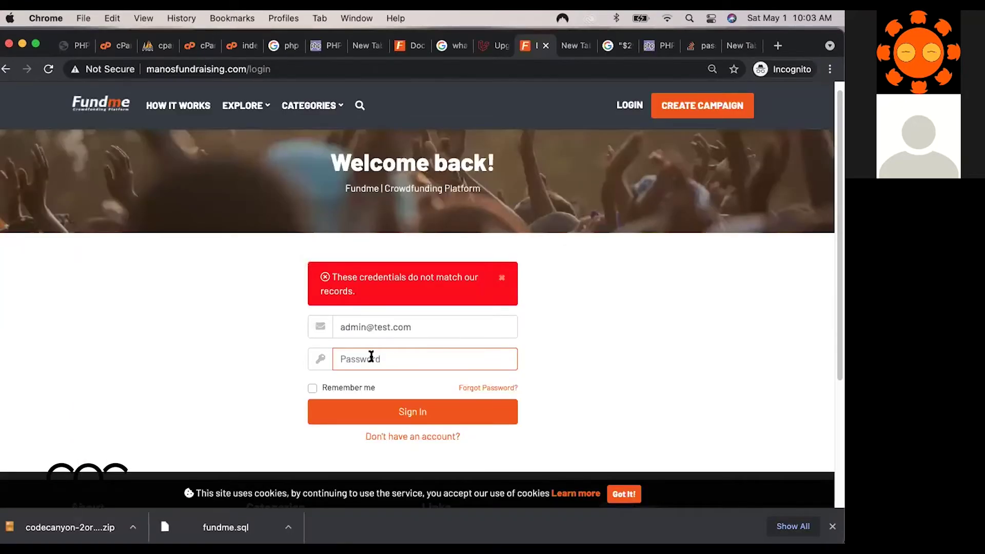
text(1234)
click(373, 415)
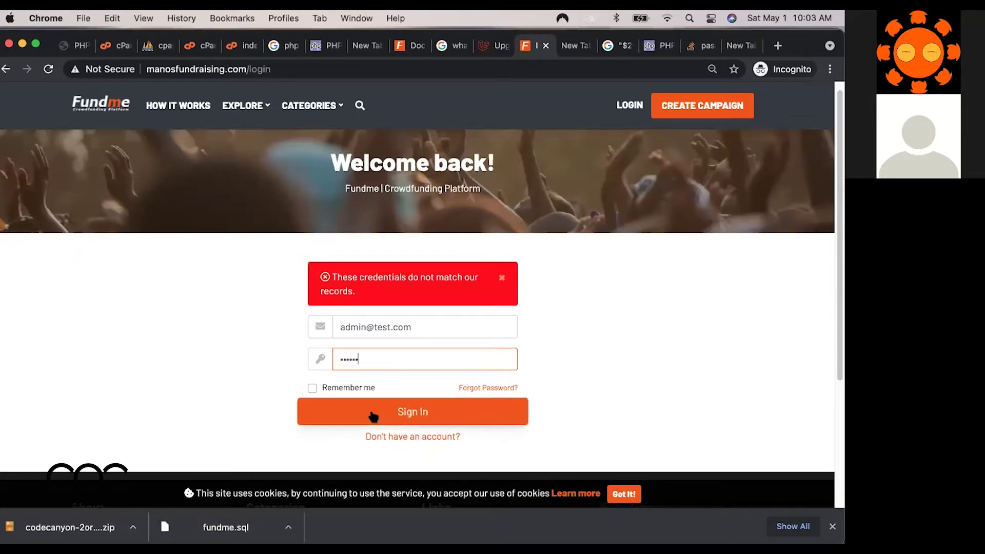
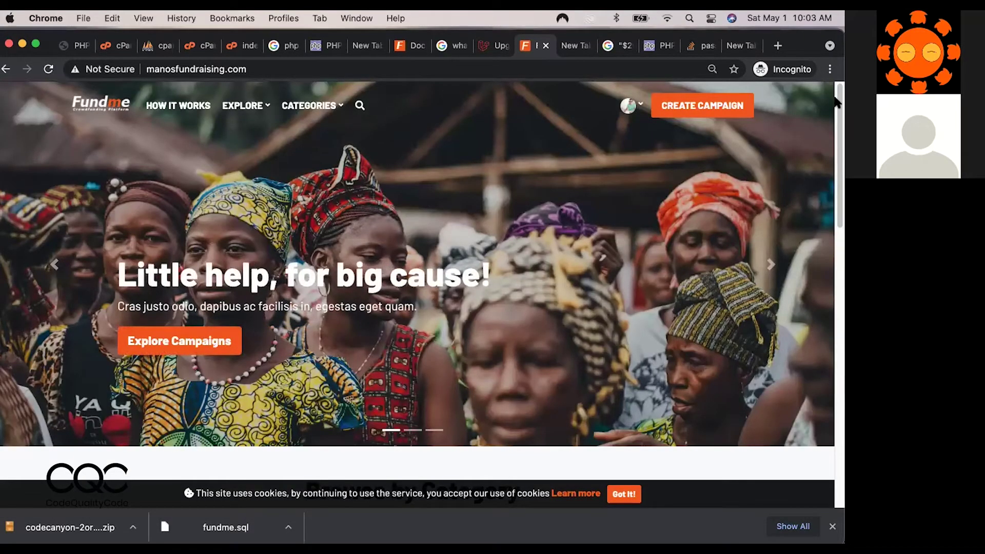
View the How it works page, then drop down the CATEGORIES menu to see the campaign categories.
mouse_move(837, 103)
mouse_down()
mouse_move(834, 393)
mouse_move(837, 115)
mouse_up()
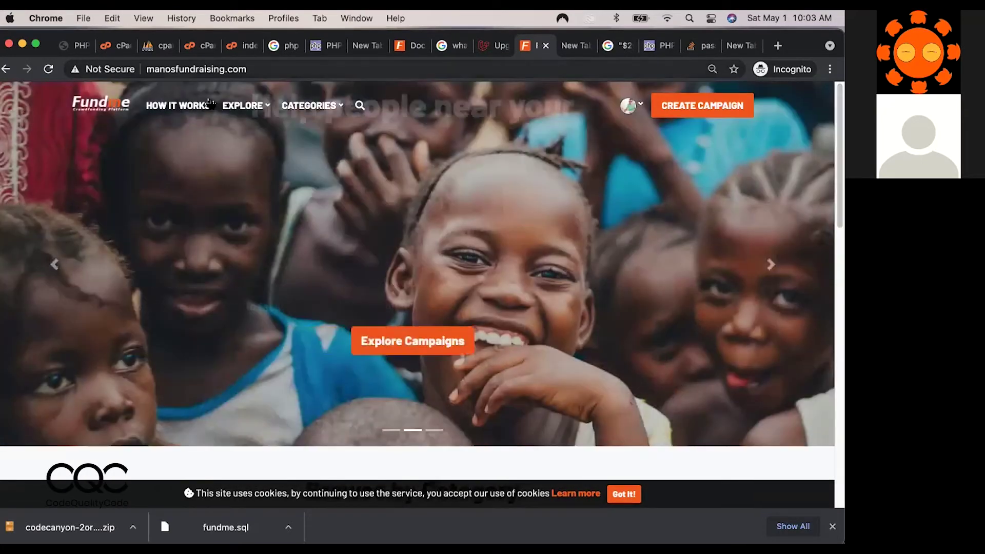
click(195, 106)
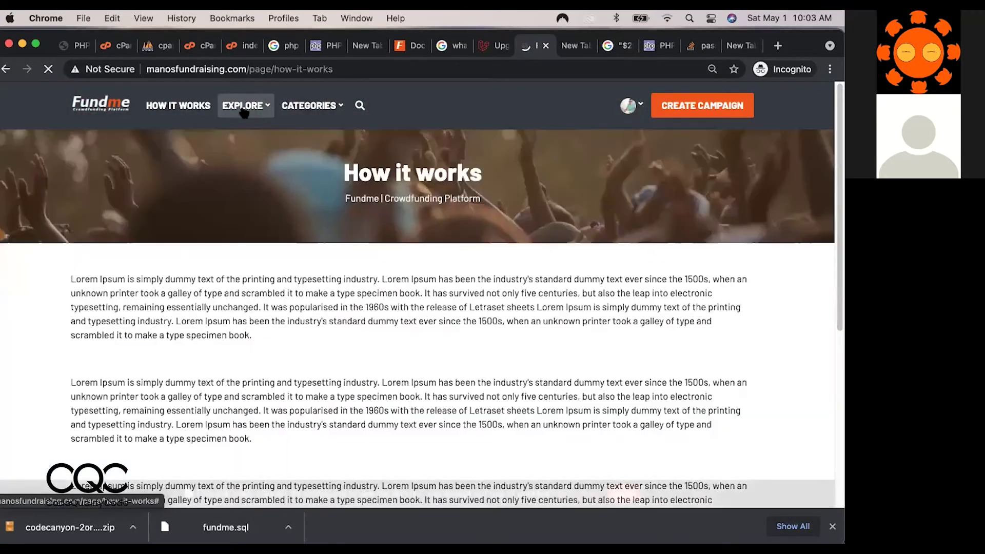
click(244, 107)
click(310, 106)
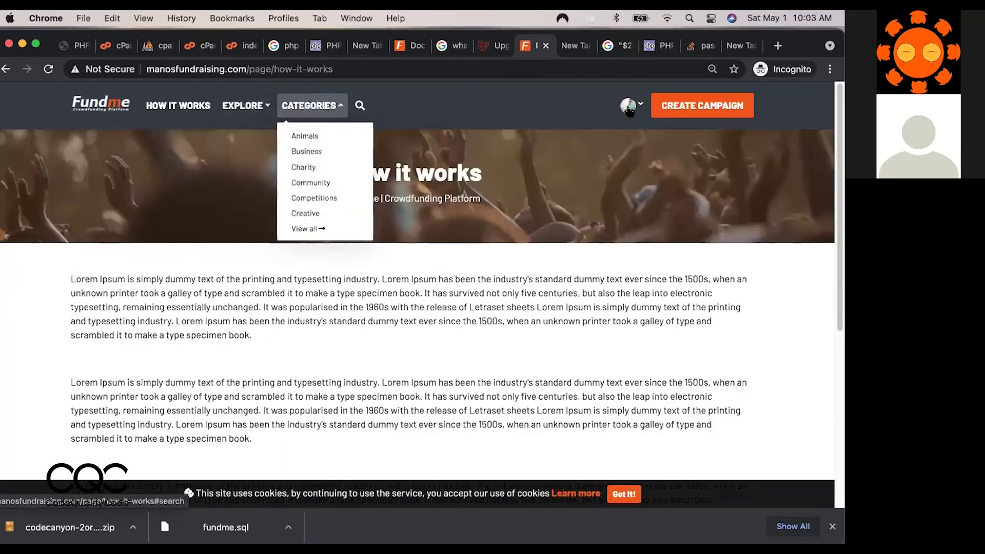
Browse the Create Campaign form's title, video, category, goal and deadline fields, then return home.
click(696, 109)
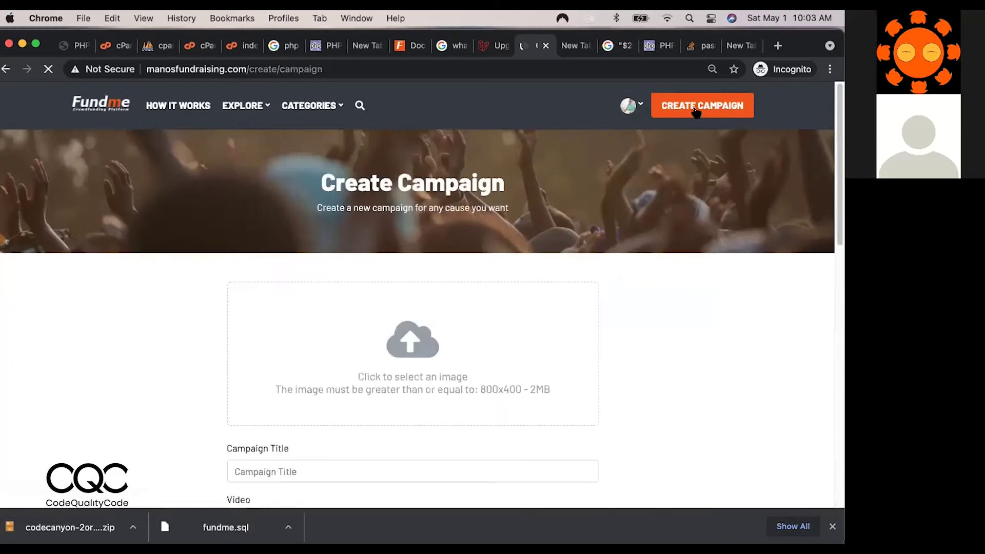
scroll(836, 285, down, 5)
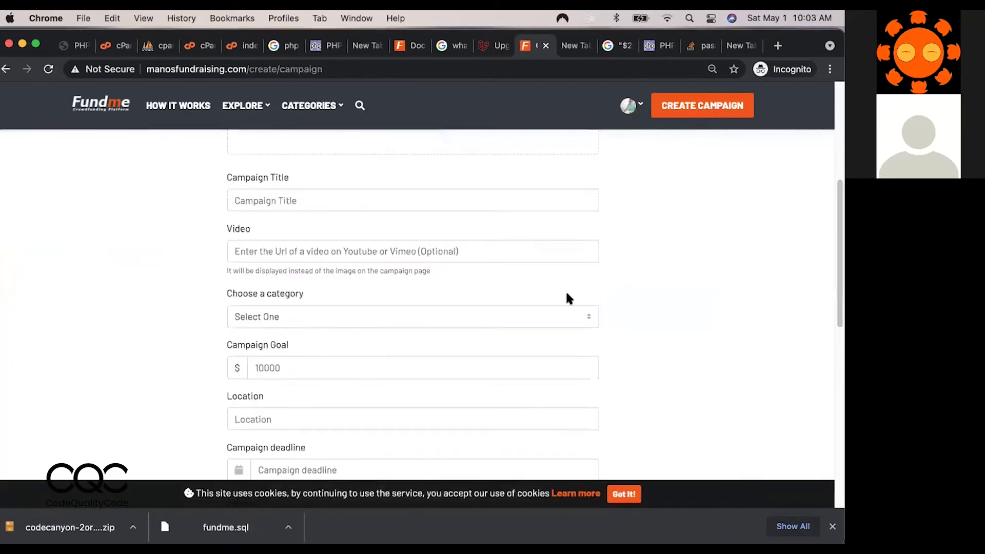
drag(837, 318, 838, 487)
scroll(837, 252, up, 15)
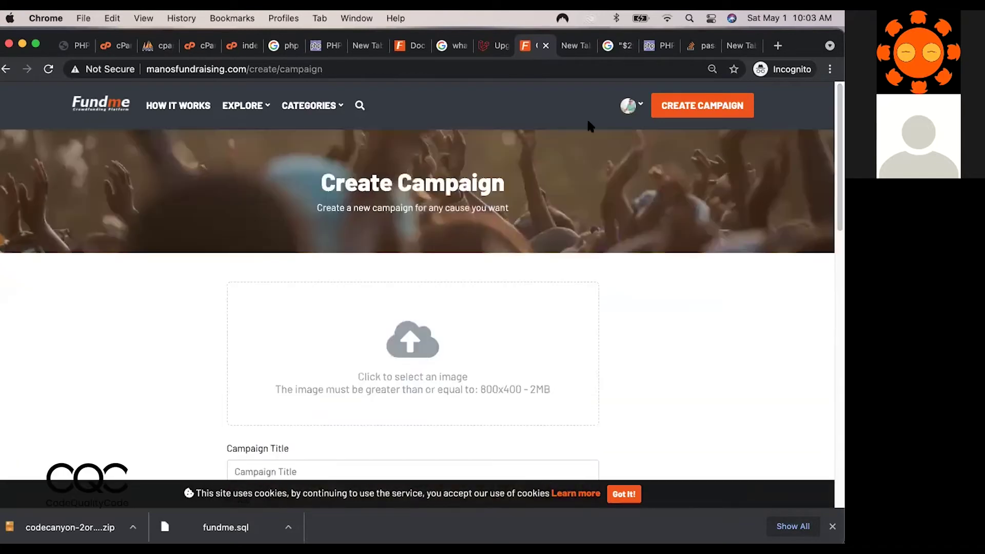
click(96, 106)
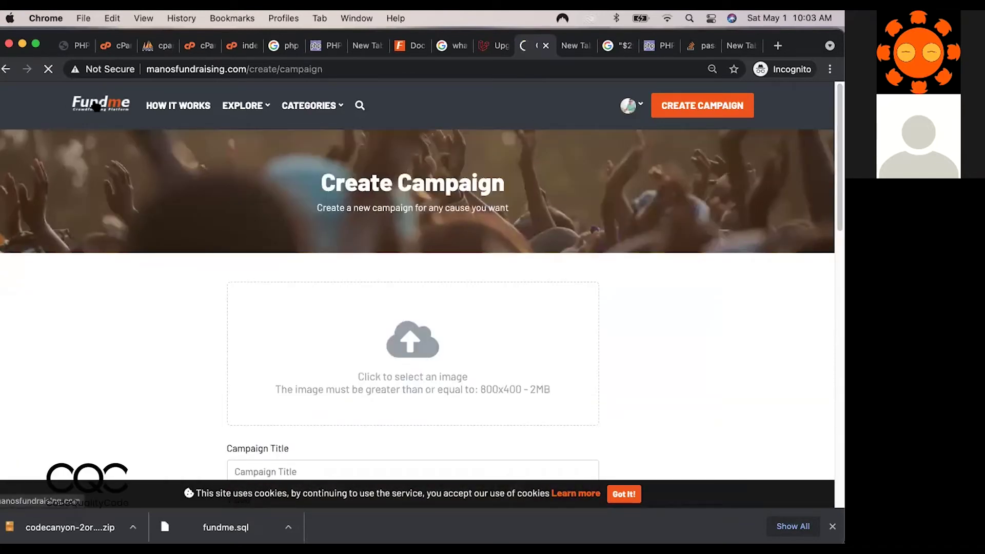
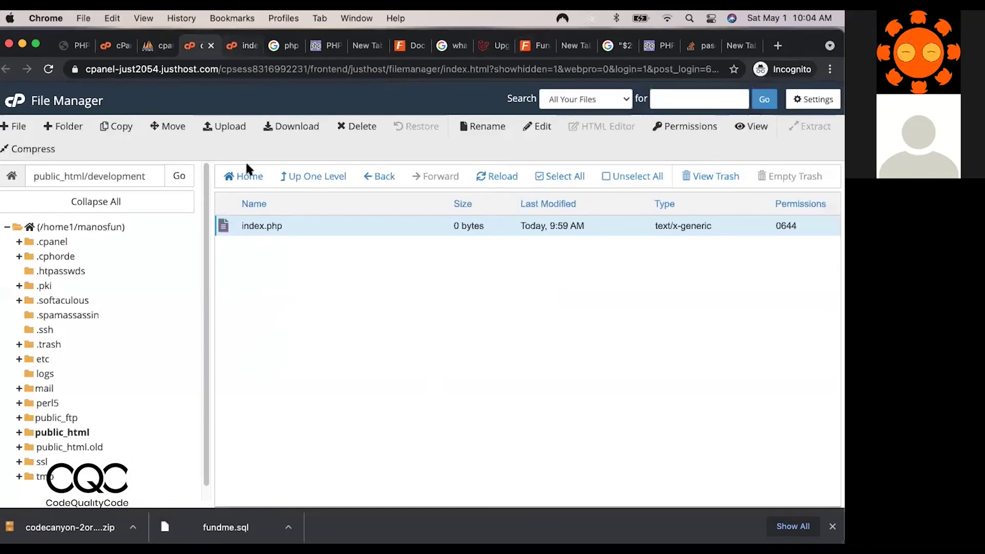
In File Manager, move up from the development folder to public_html and scroll its files.
click(314, 177)
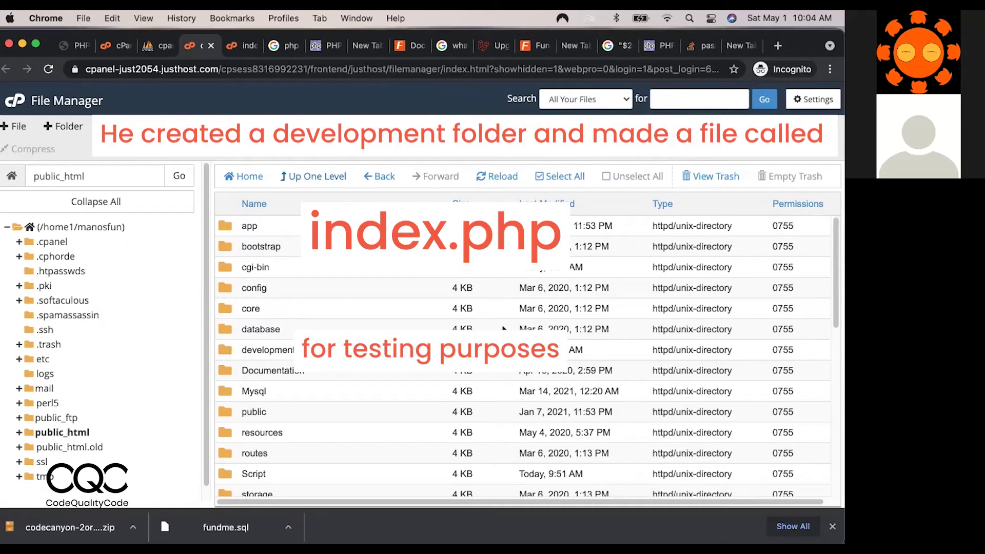
drag(838, 229, 832, 354)
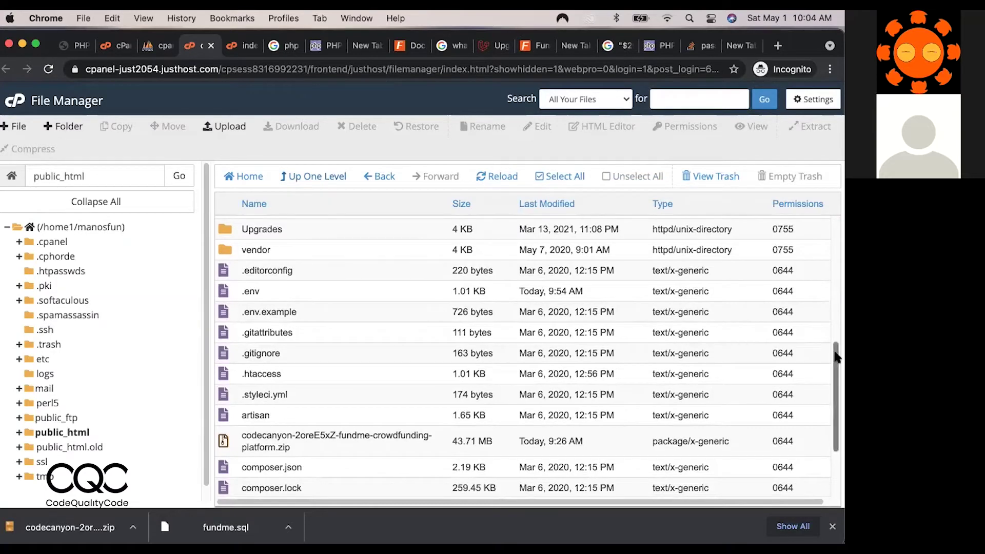
scroll(831, 349, down, 3)
scroll(824, 333, up, 5)
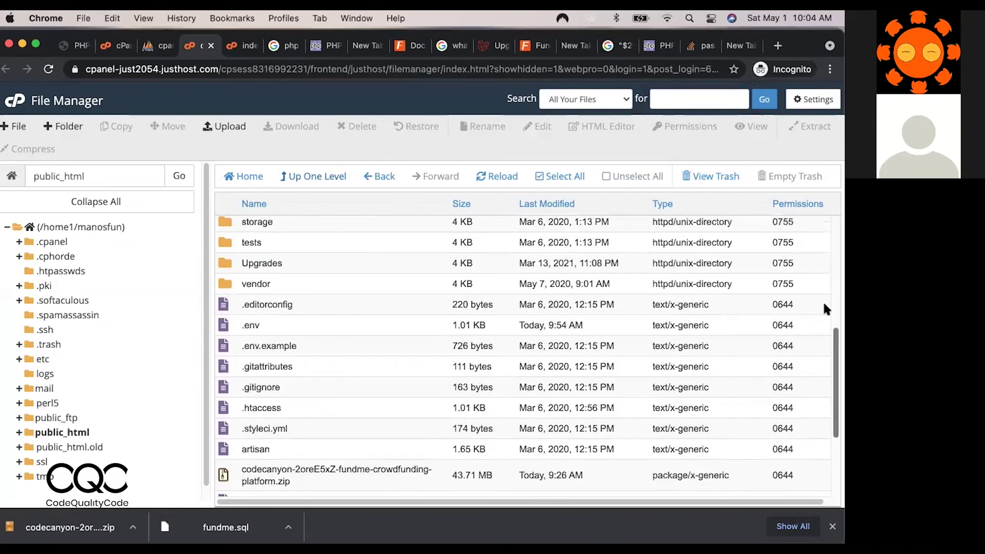
scroll(823, 293, up, 1)
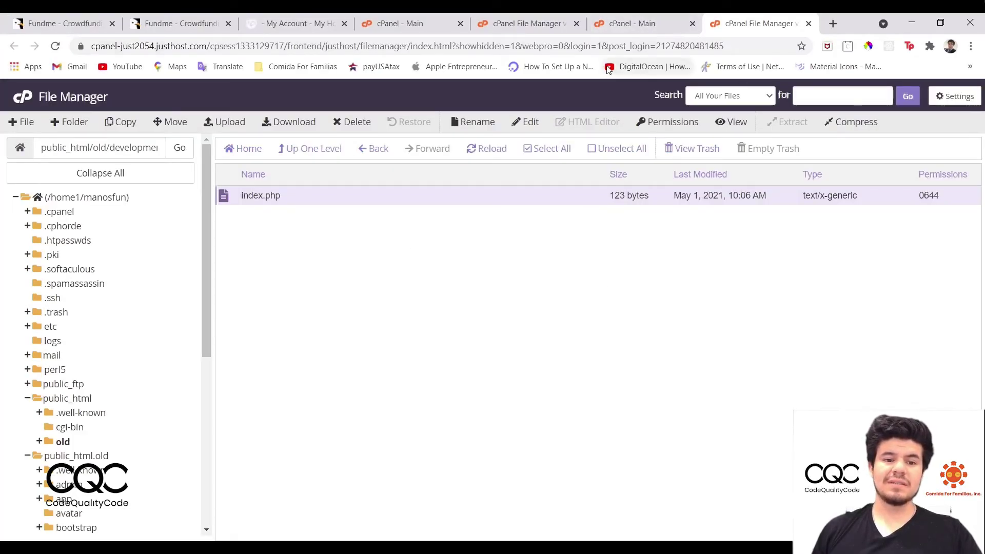
On the Justhost cPanel dashboard, launch phpMyAdmin from the Databases section.
click(454, 26)
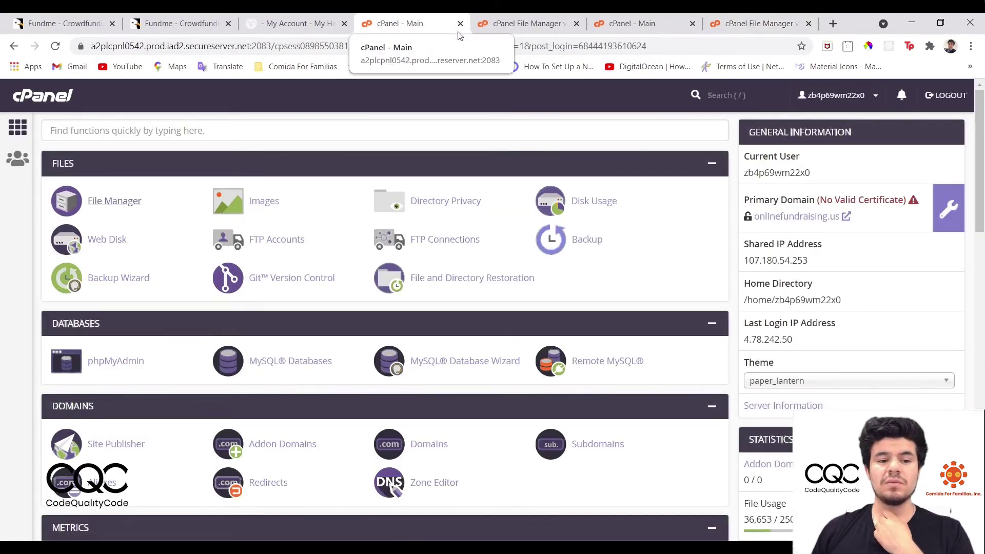
click(631, 23)
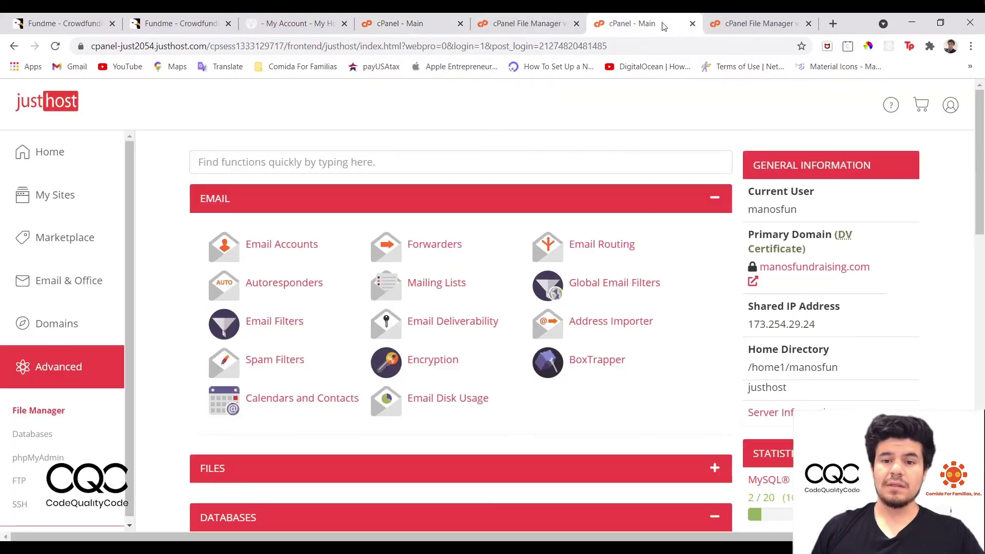
click(760, 23)
click(647, 24)
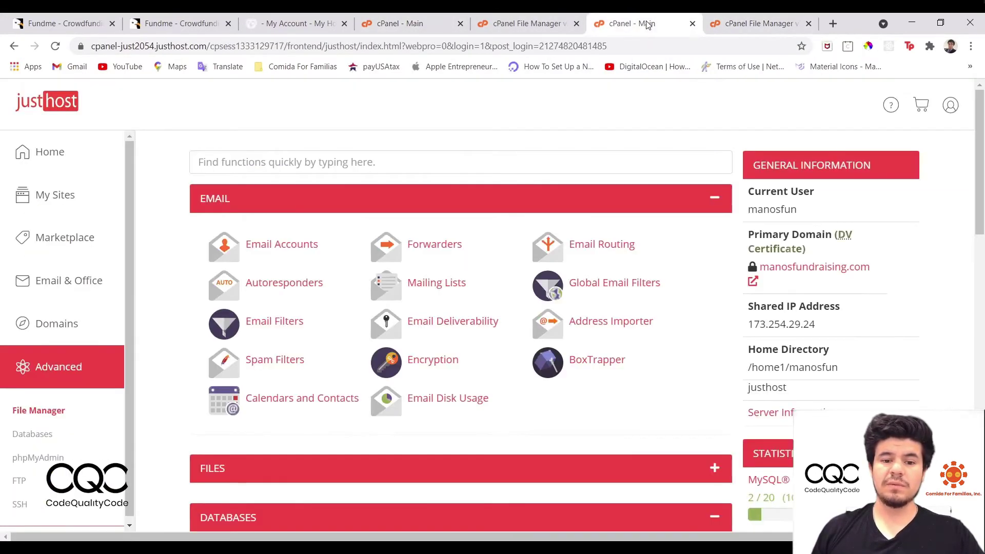
scroll(267, 359, down, 6)
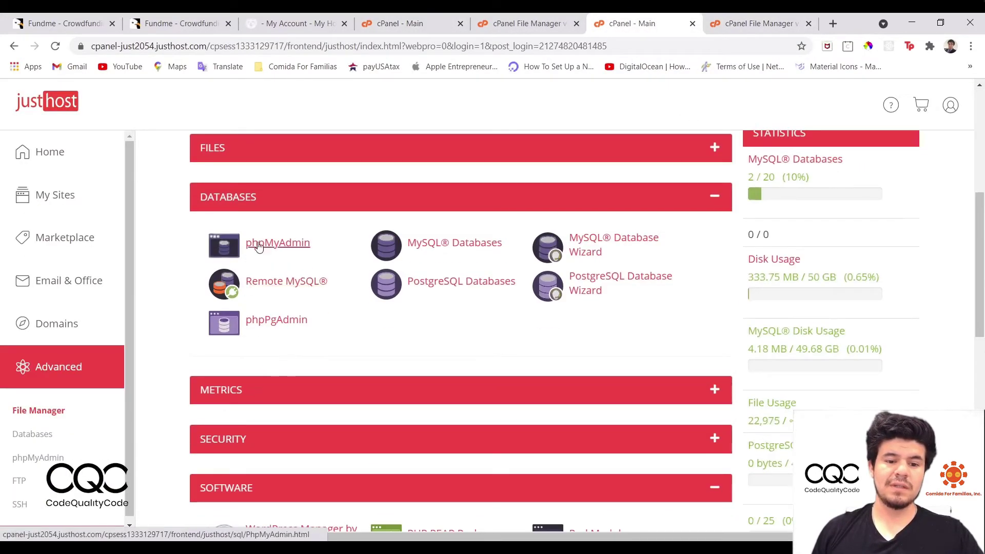
scroll(272, 305, down, 6)
scroll(275, 334, down, 5)
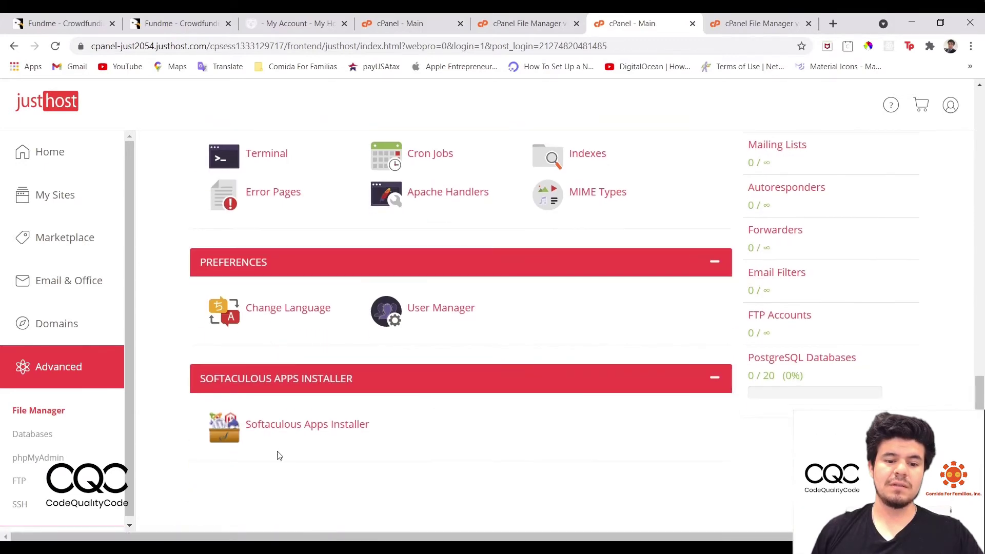
scroll(71, 451, up, 1)
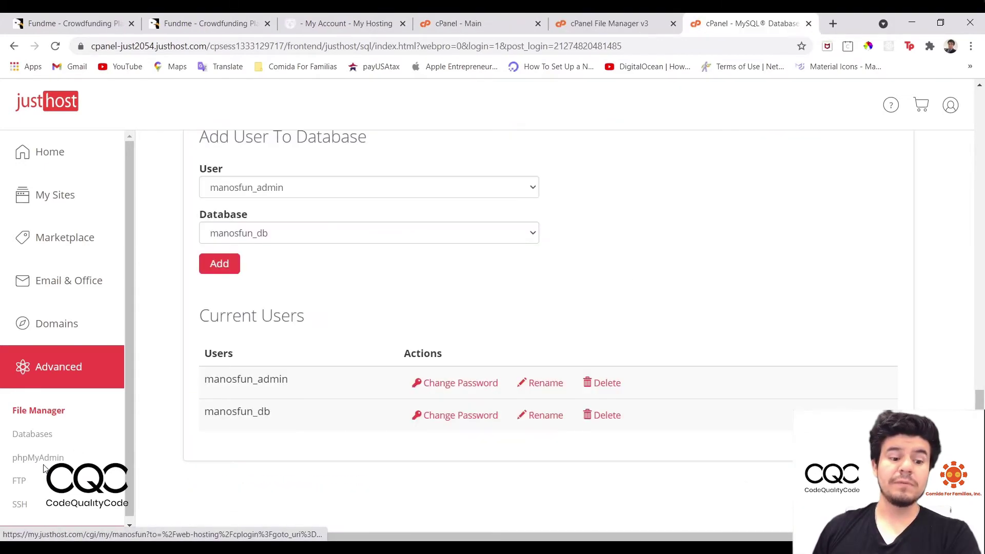
click(43, 462)
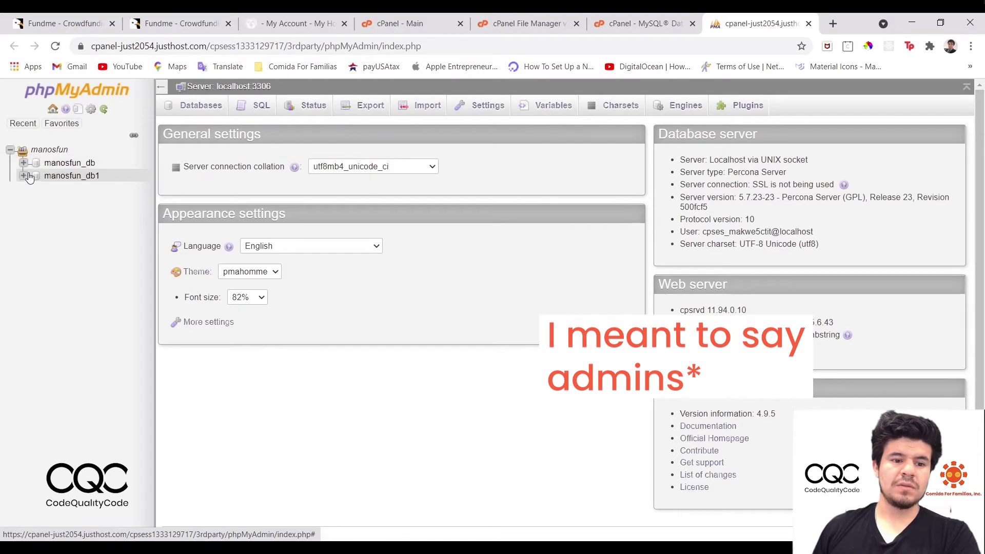
Expand manosfun_db and browse the users table's rows, highlighting the second admin user's name.
click(24, 163)
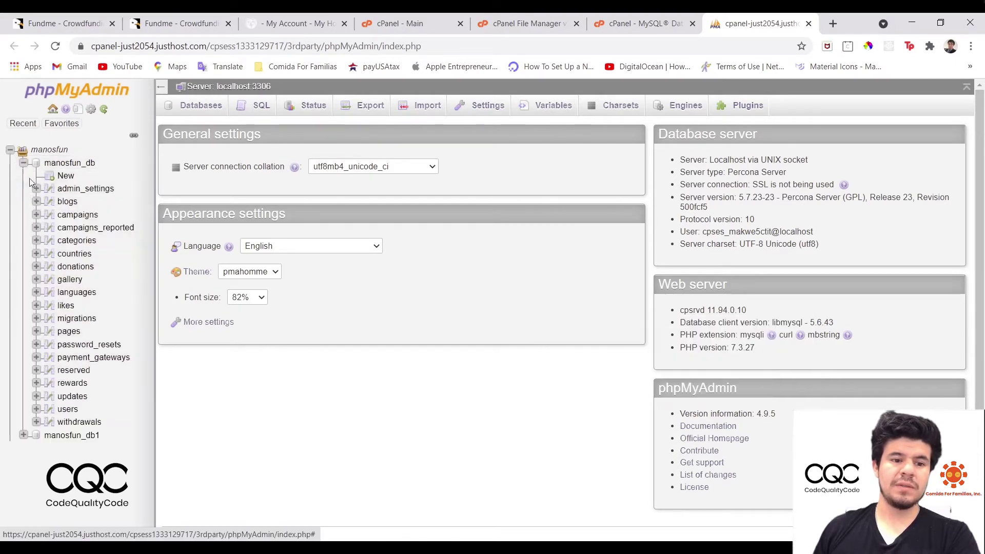
click(36, 409)
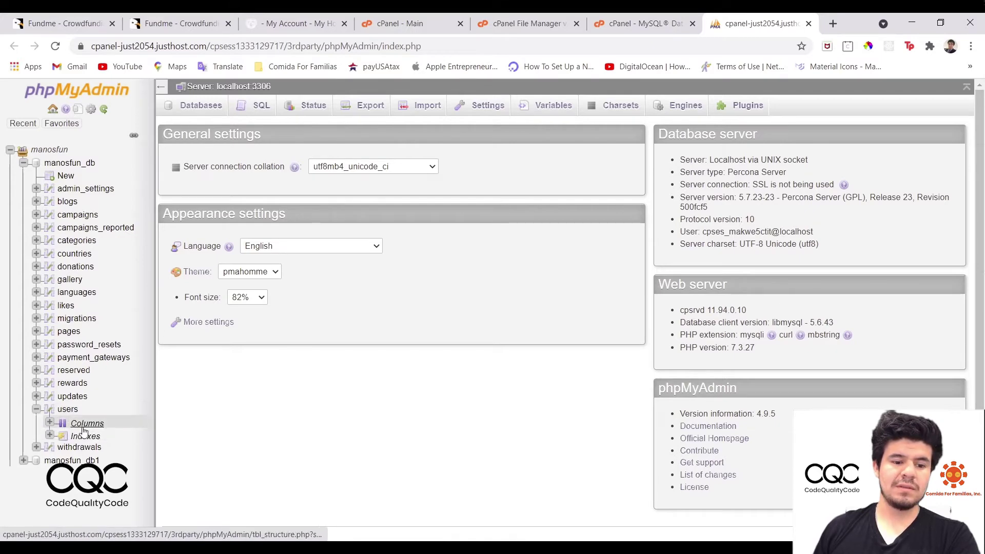
click(85, 430)
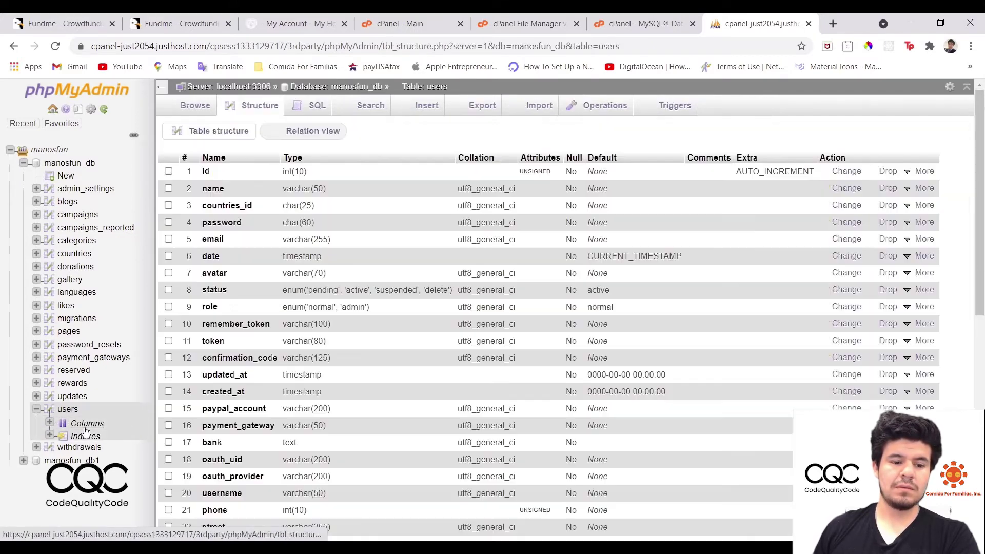
click(70, 411)
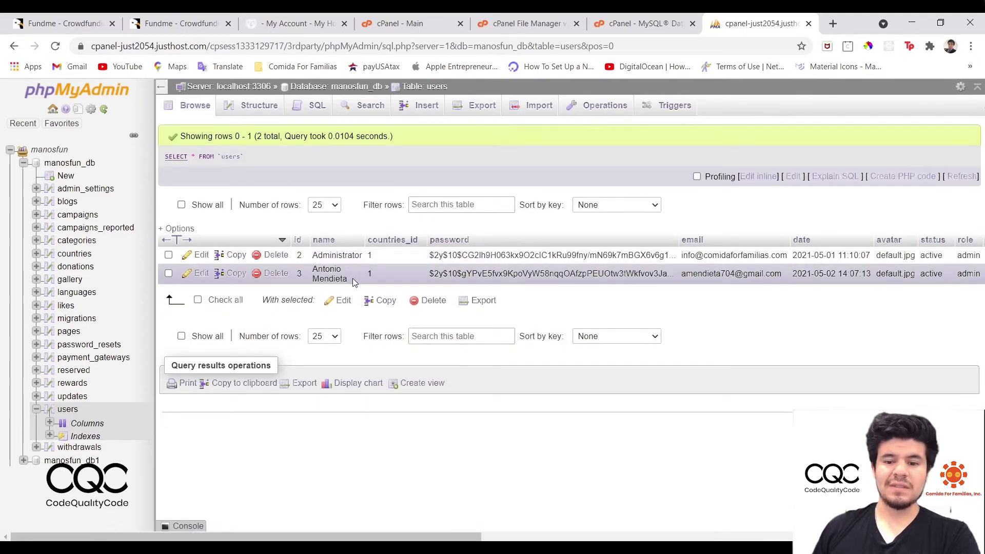
drag(313, 269, 343, 276)
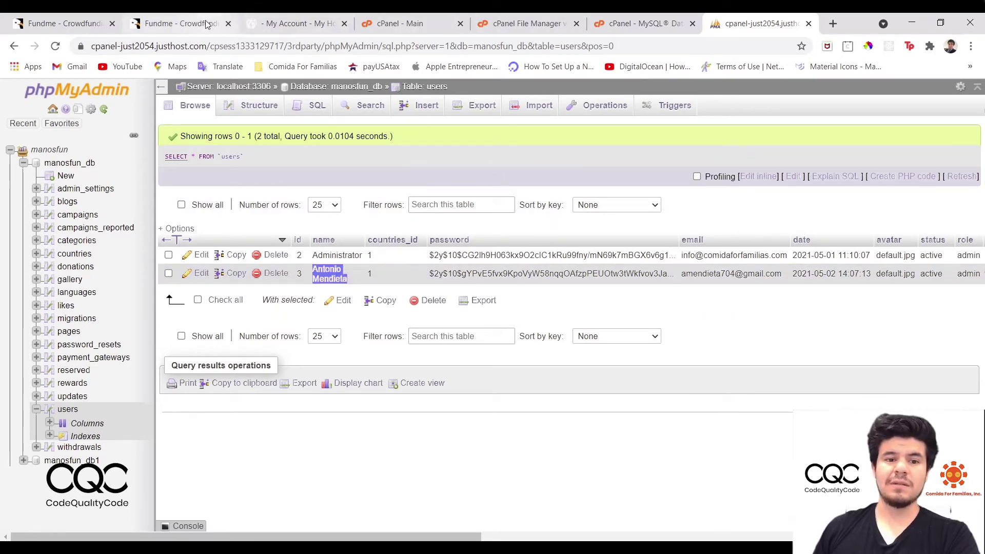
click(285, 17)
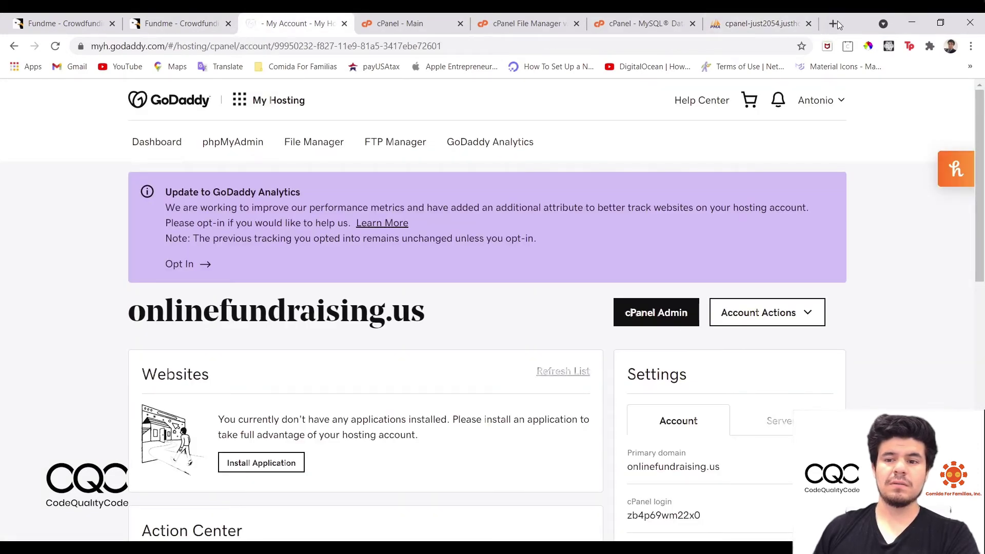
Load onlinefundraising.us in a new tab and go from its login page to the sign-up form.
click(833, 24)
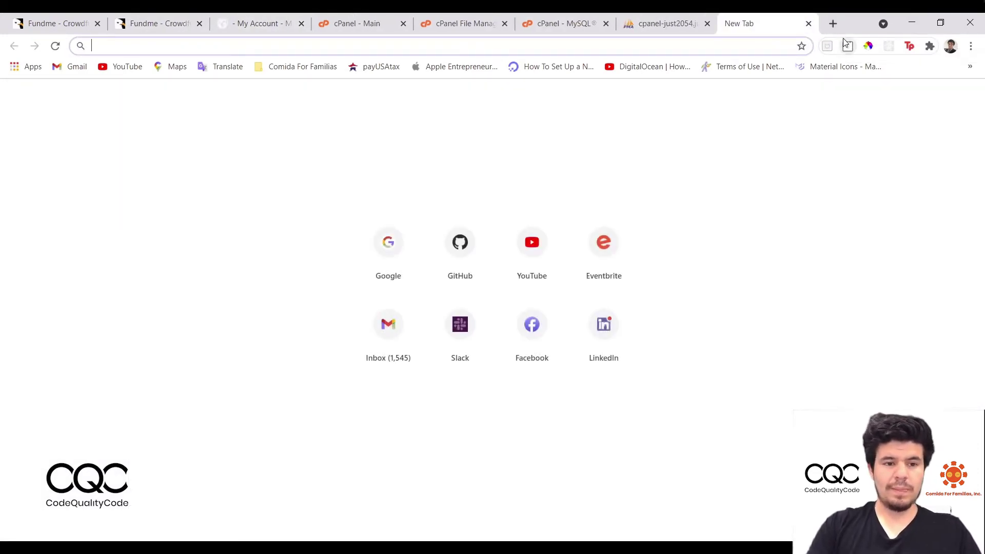
text(onli)
key(Return)
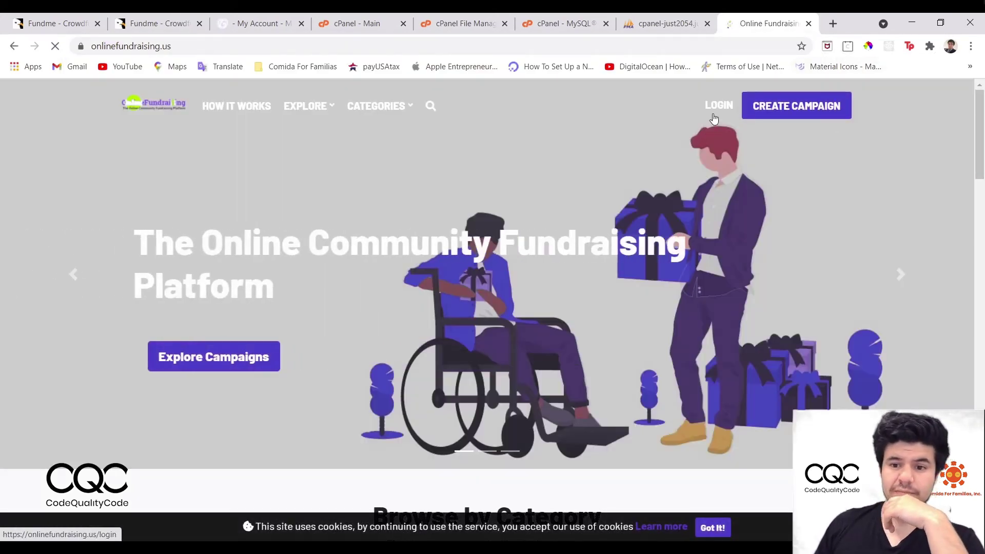
click(715, 110)
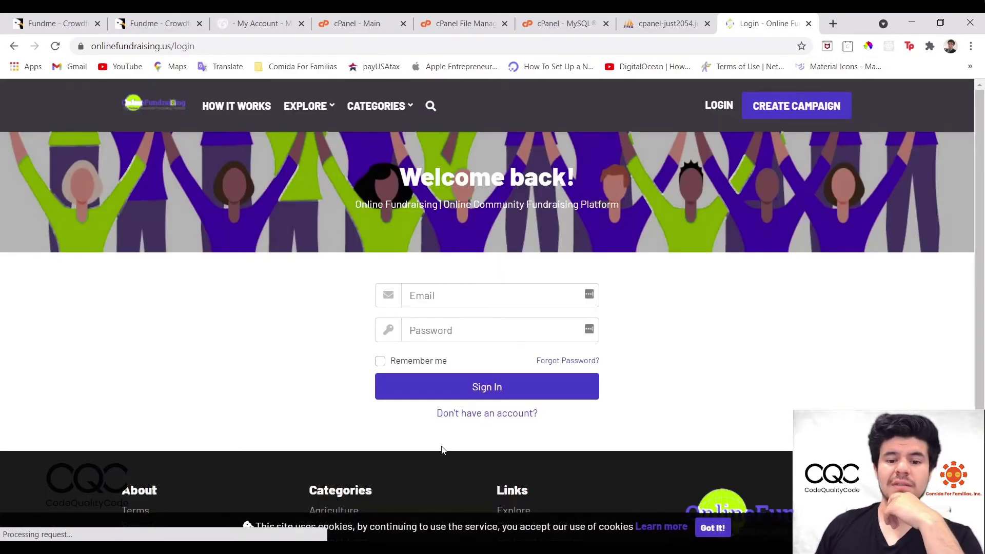
click(476, 414)
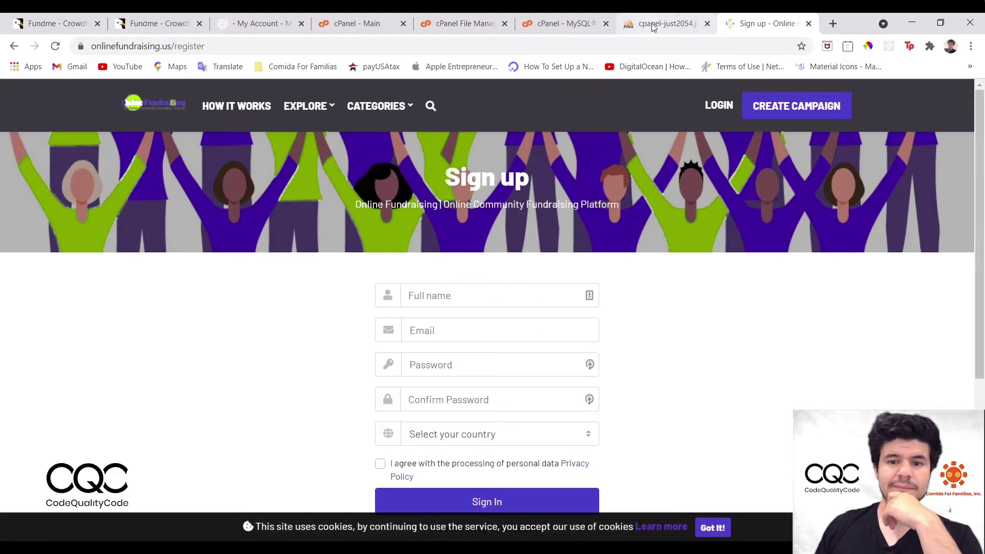
click(534, 23)
click(639, 20)
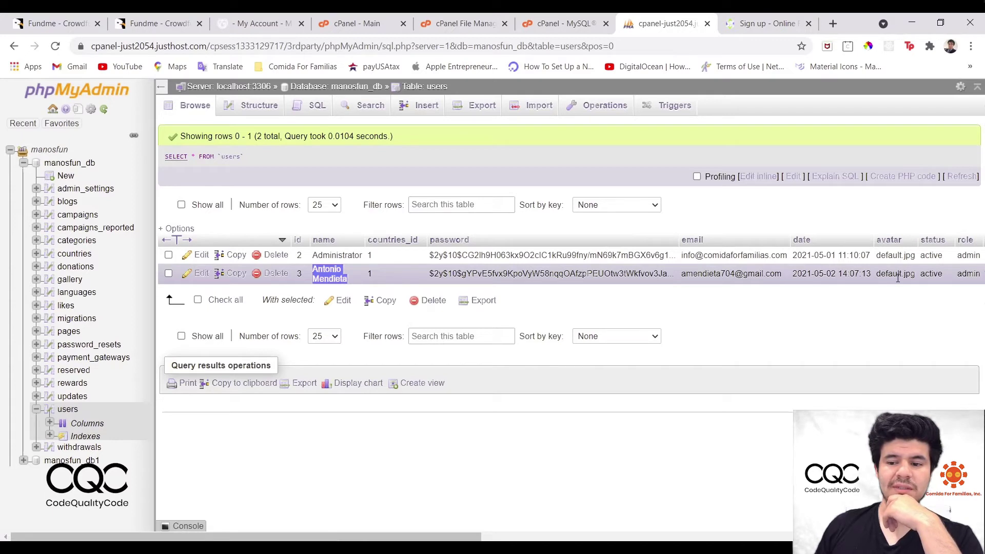
double_click(935, 277)
click(886, 303)
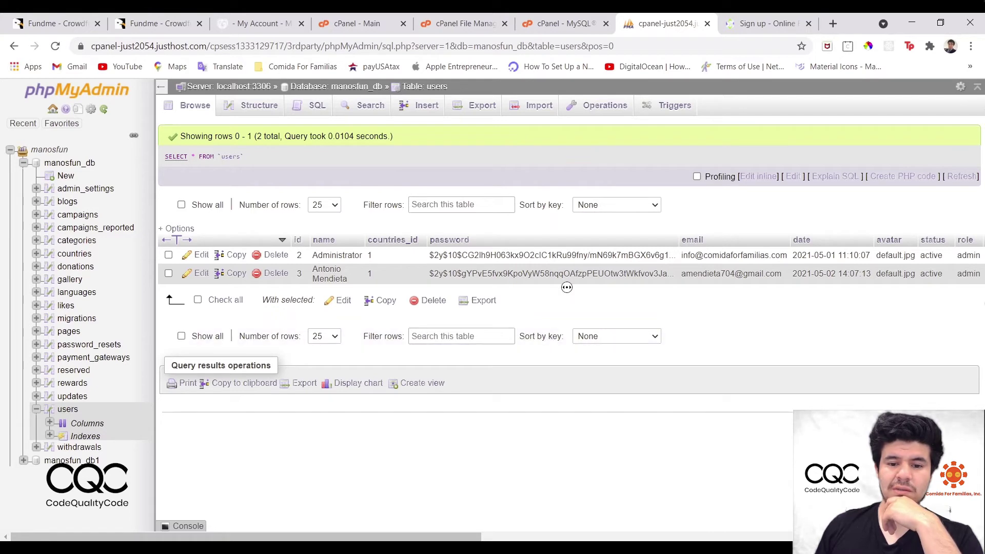
scroll(566, 287, right, 5)
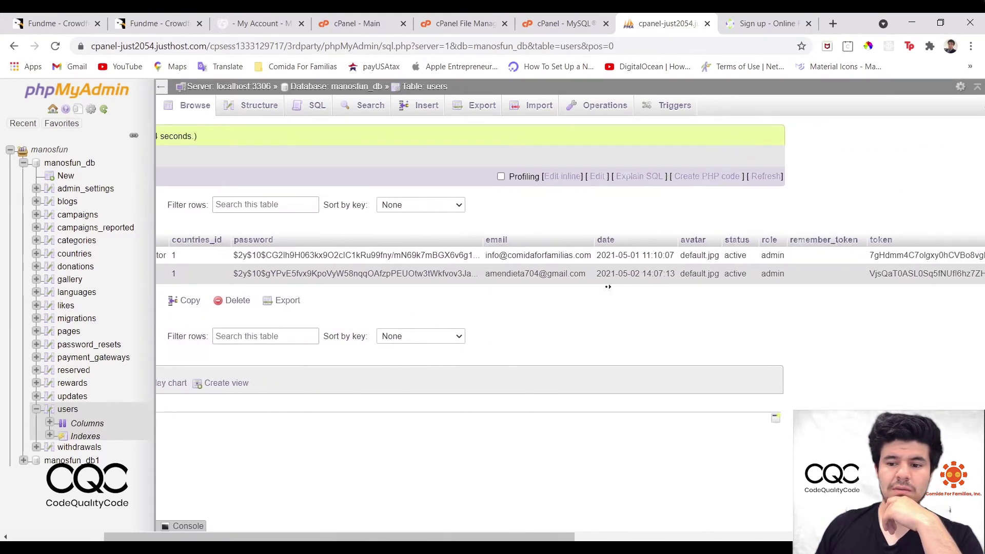
scroll(608, 286, right, 7)
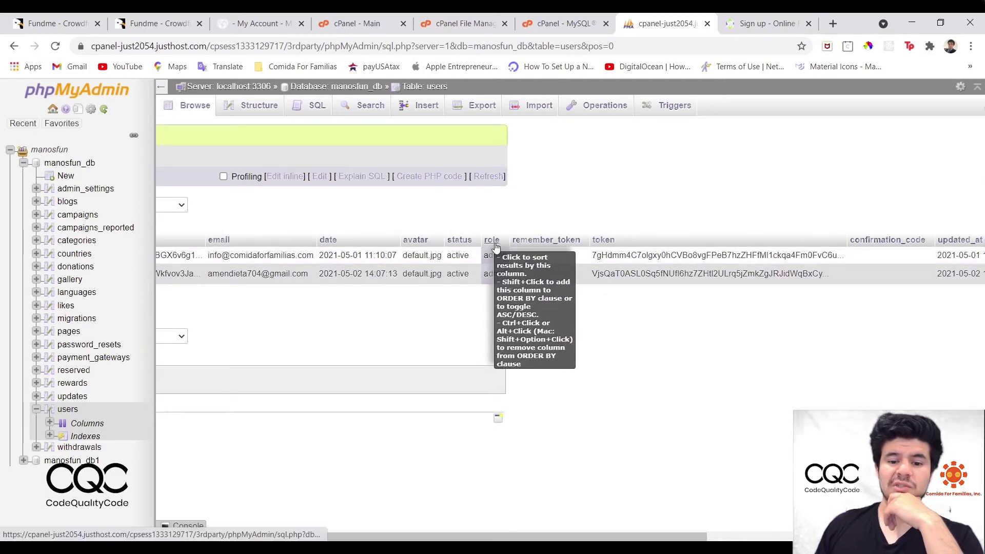
double_click(494, 273)
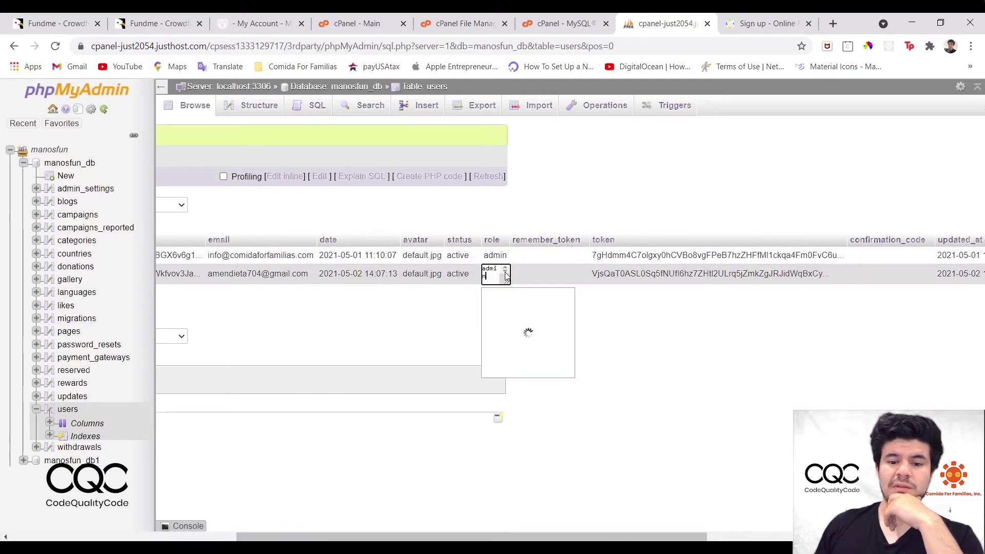
click(526, 302)
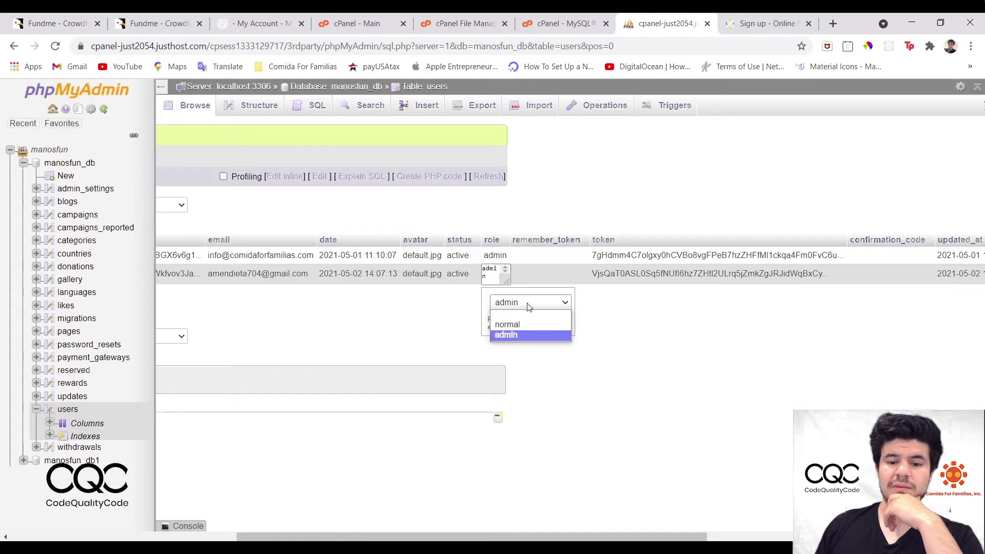
click(524, 334)
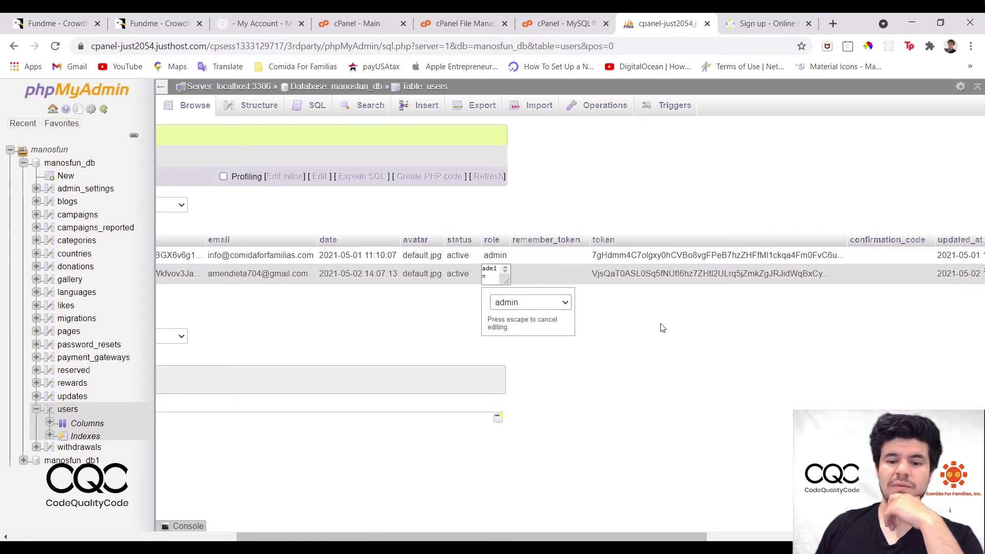
click(593, 275)
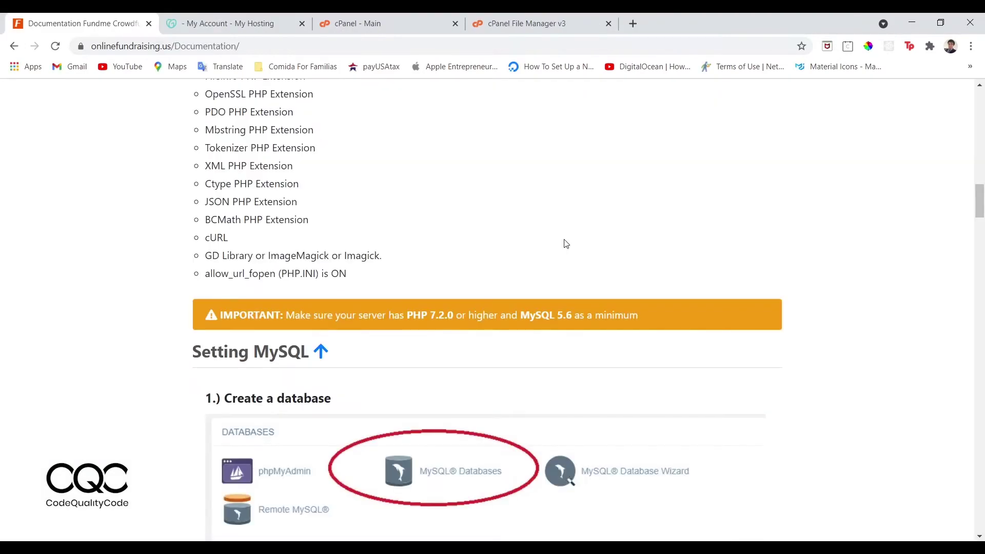
scroll(566, 243, up, 15)
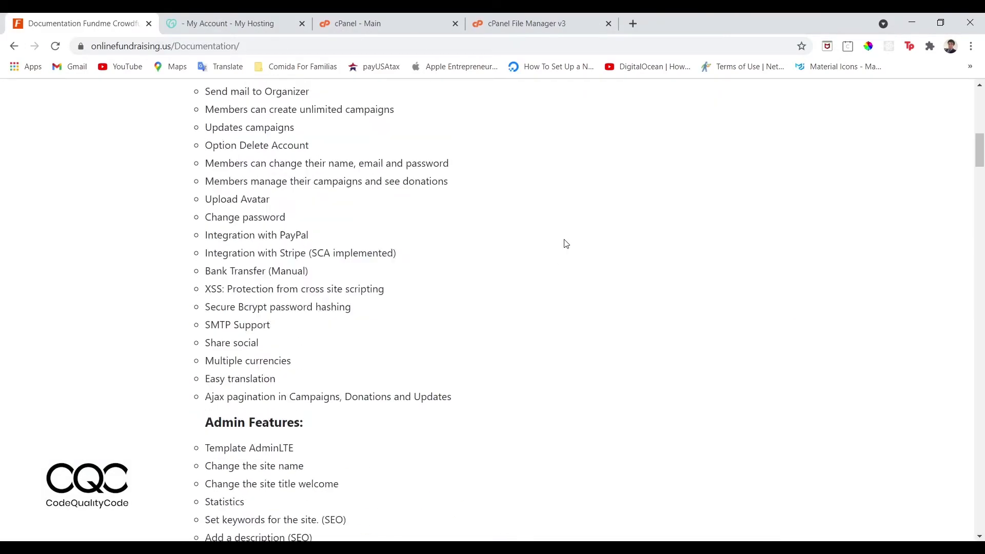
Scroll the documentation down to Mail Set Up and highlight the config/mail.php instruction.
scroll(566, 243, down, 2)
scroll(566, 244, down, 11)
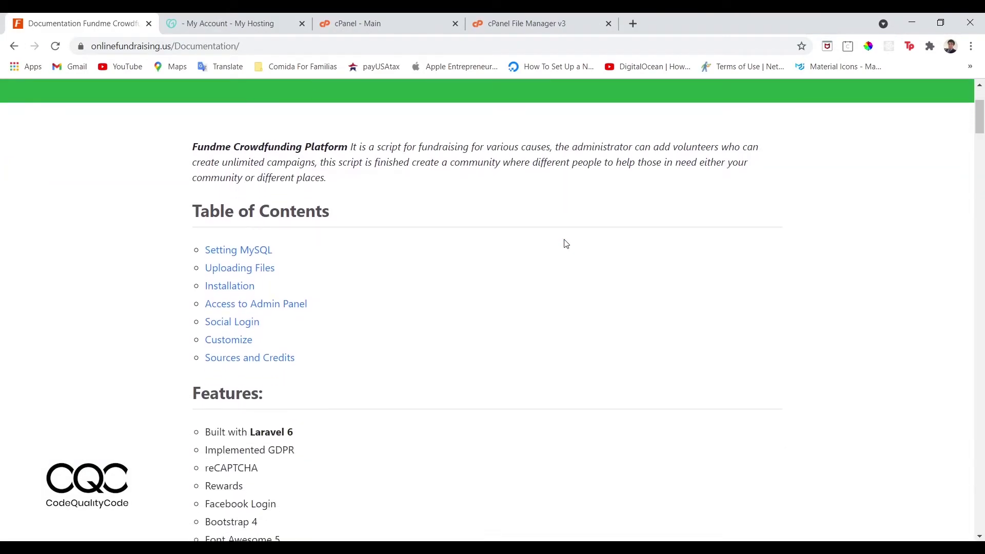
scroll(566, 243, down, 10)
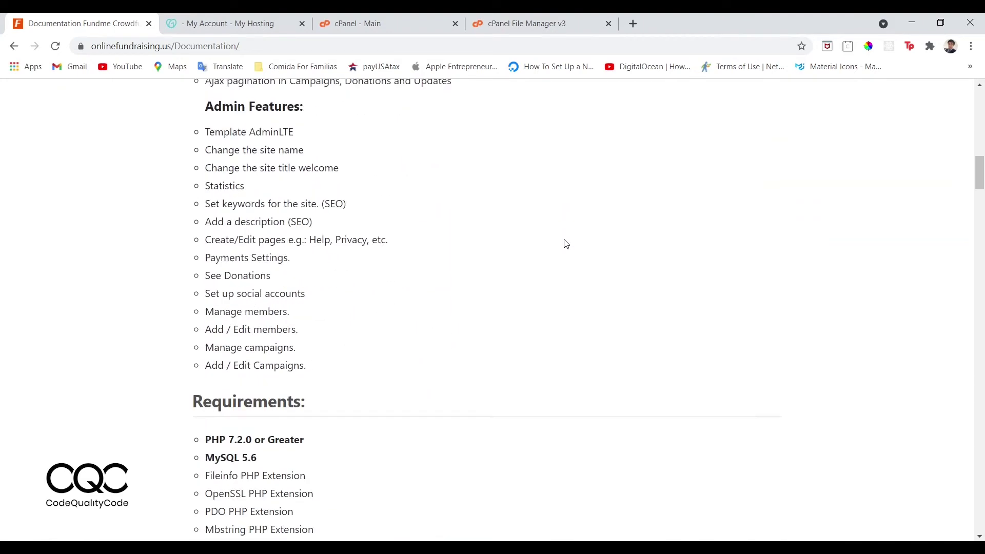
scroll(564, 242, down, 6)
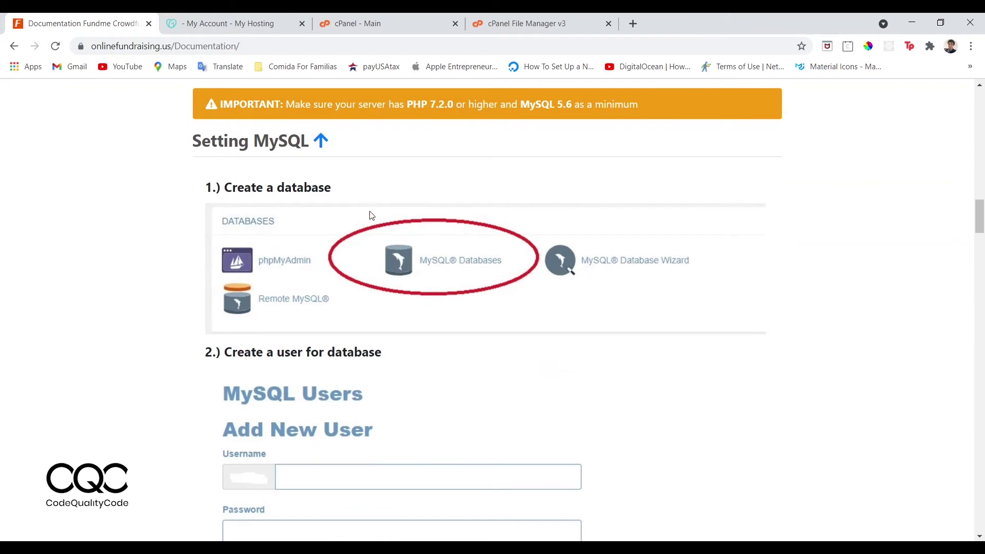
scroll(286, 156, down, 10)
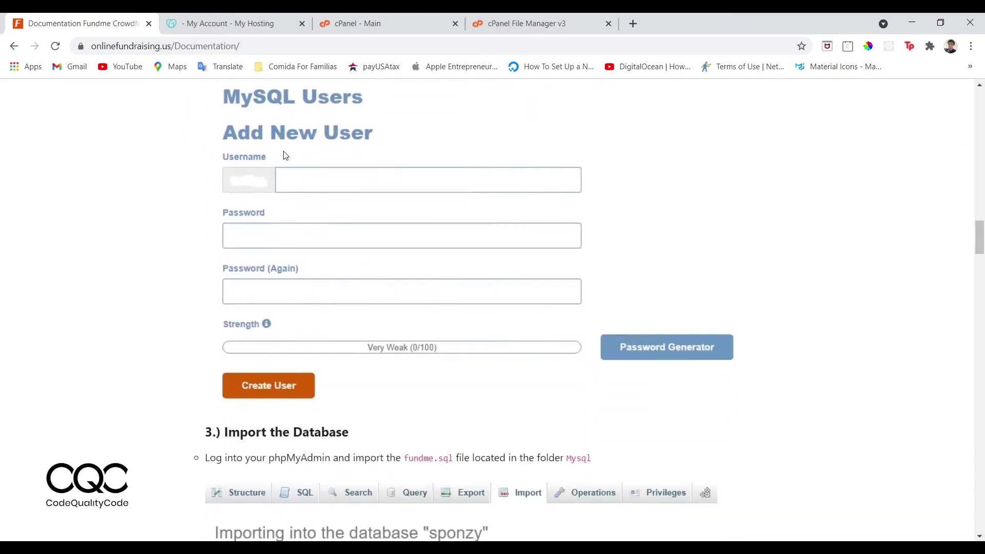
scroll(265, 234, down, 6)
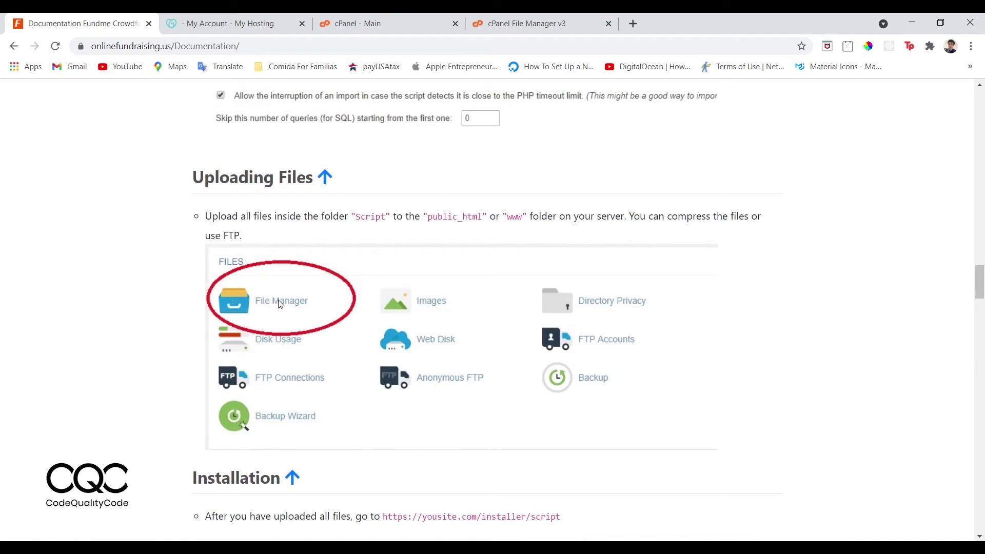
scroll(280, 305, down, 8)
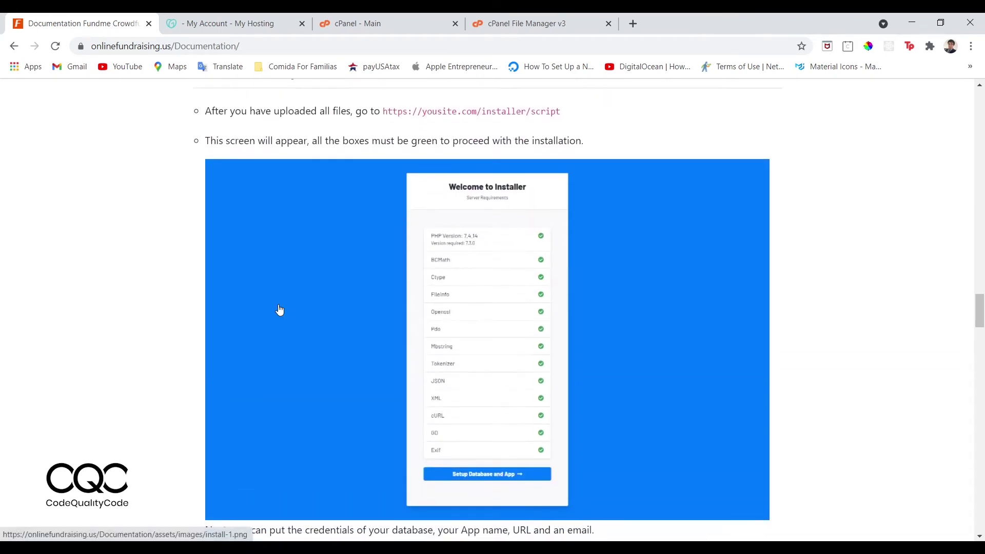
scroll(279, 310, down, 15)
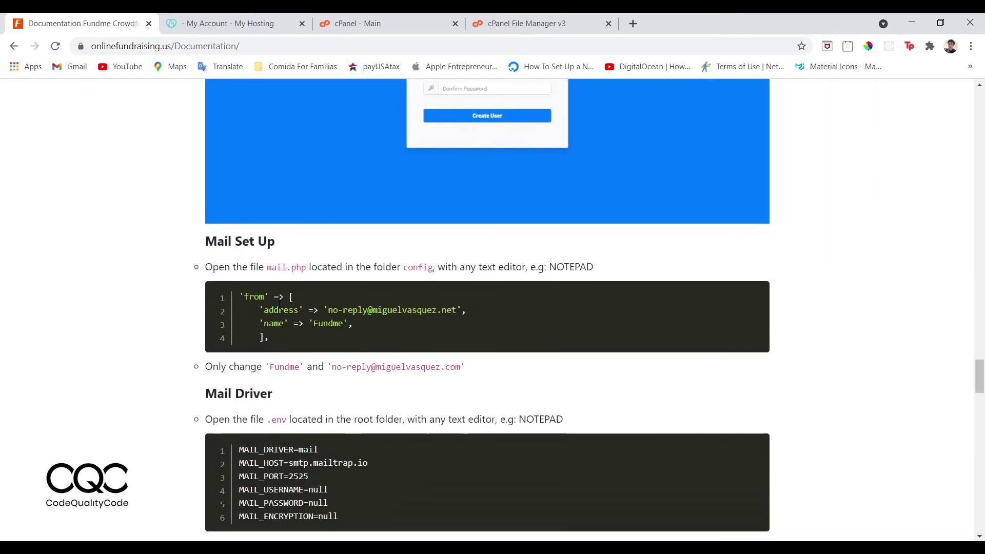
scroll(241, 217, down, 1)
drag(206, 223, 439, 231)
click(250, 229)
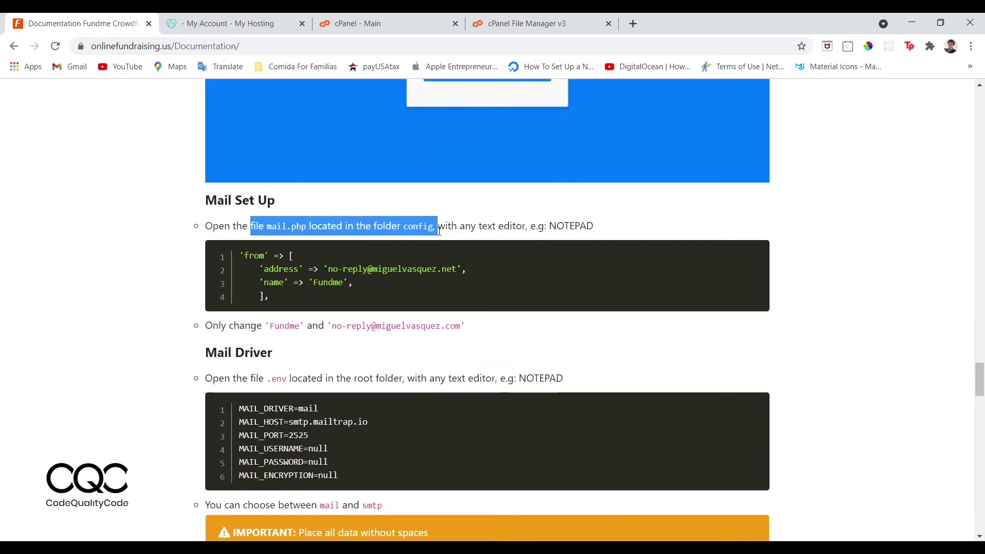
click(439, 231)
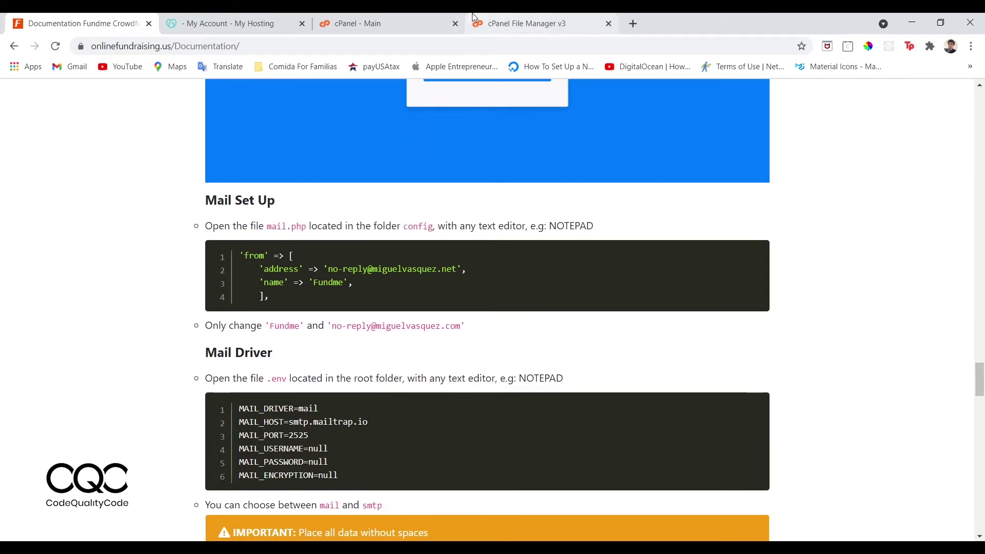
Select public_html in File Manager's folder tree and open its config folder.
click(386, 19)
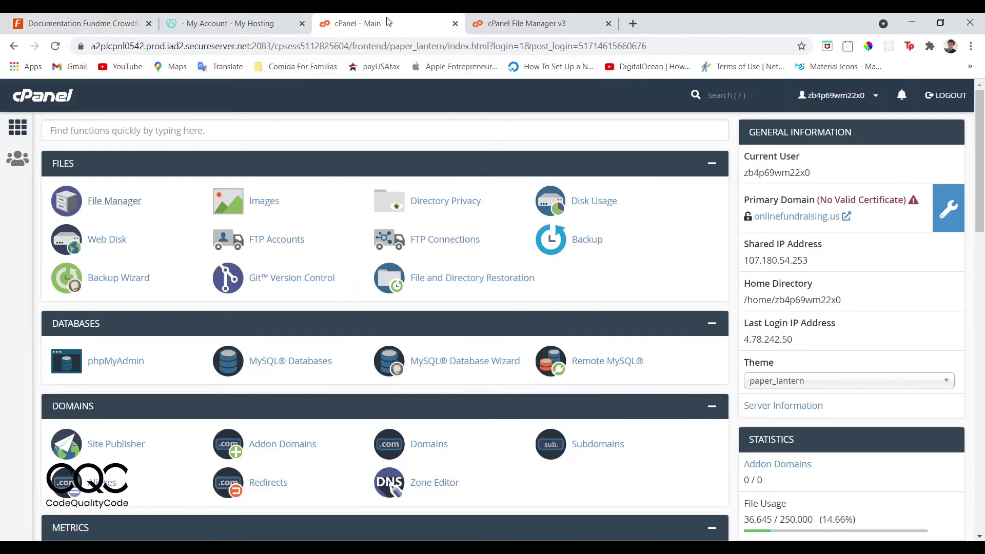
click(539, 19)
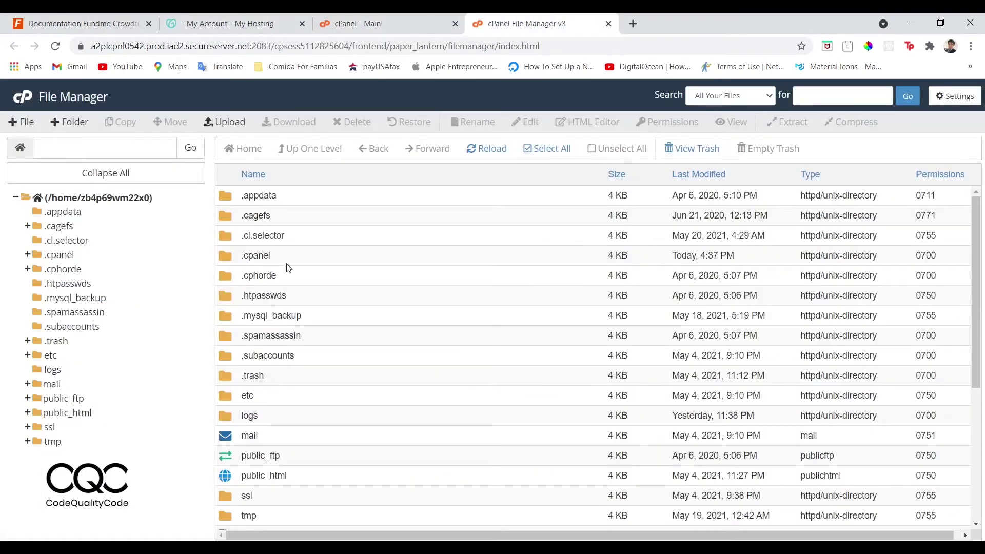
click(64, 399)
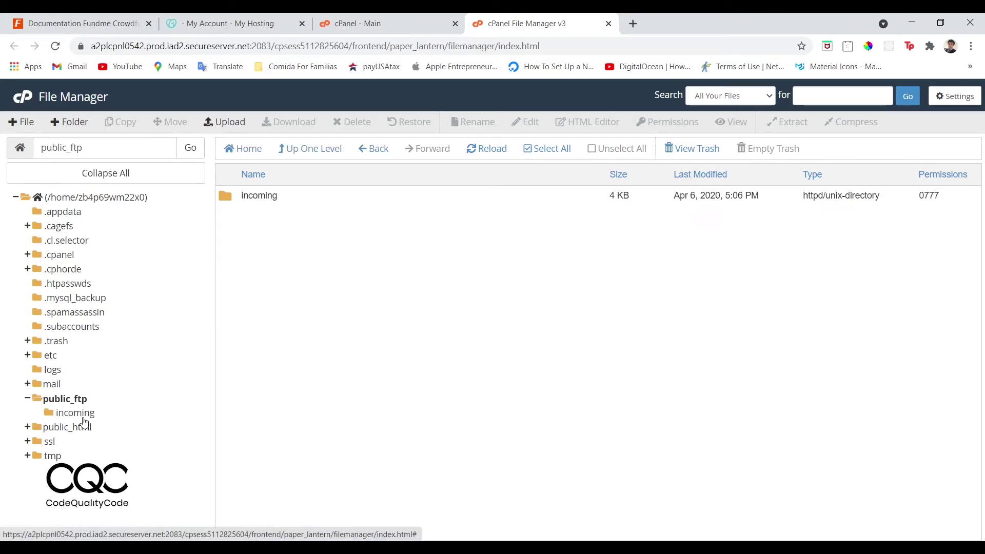
click(68, 428)
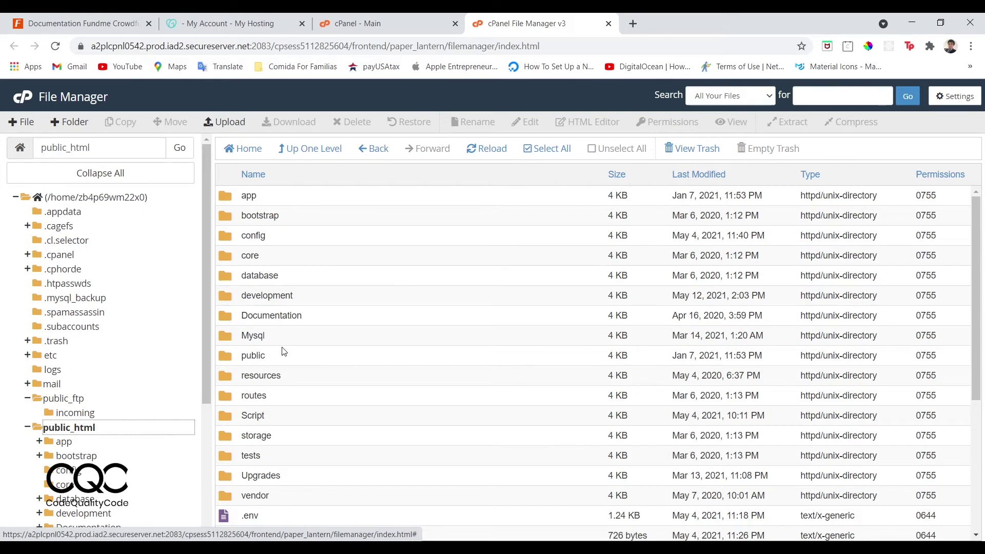
scroll(284, 352, down, 1)
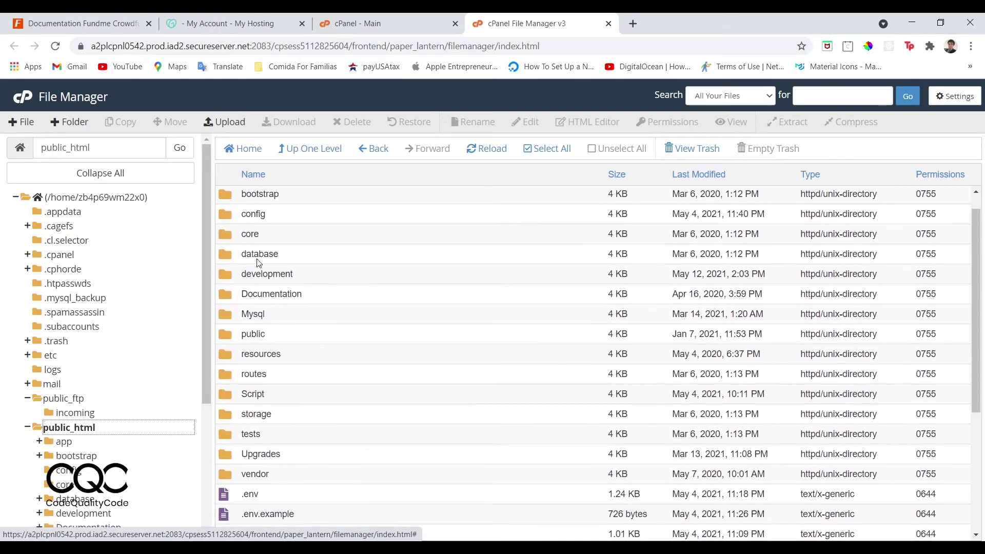
scroll(259, 263, up, 1)
double_click(236, 230)
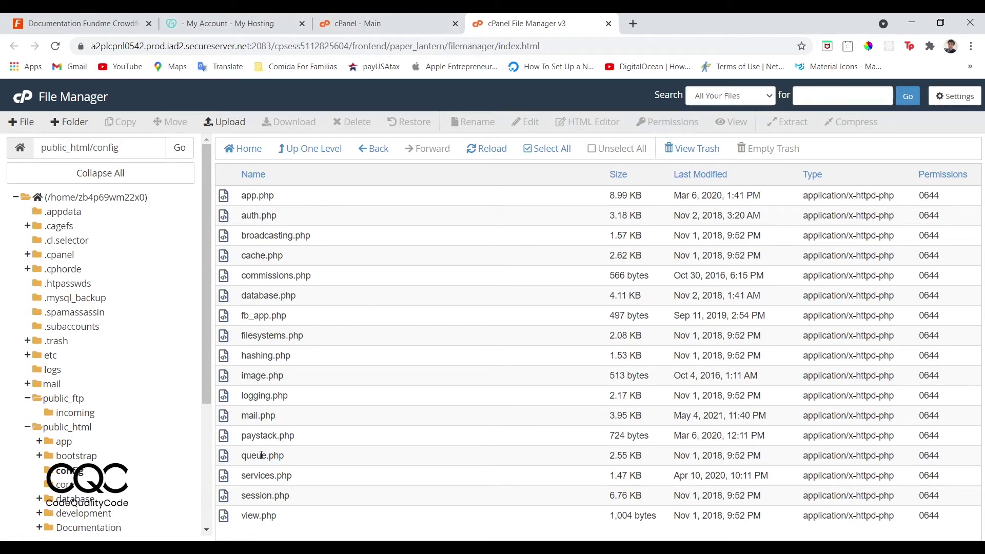
Open mail.php from the config folder in the code editor.
click(231, 417)
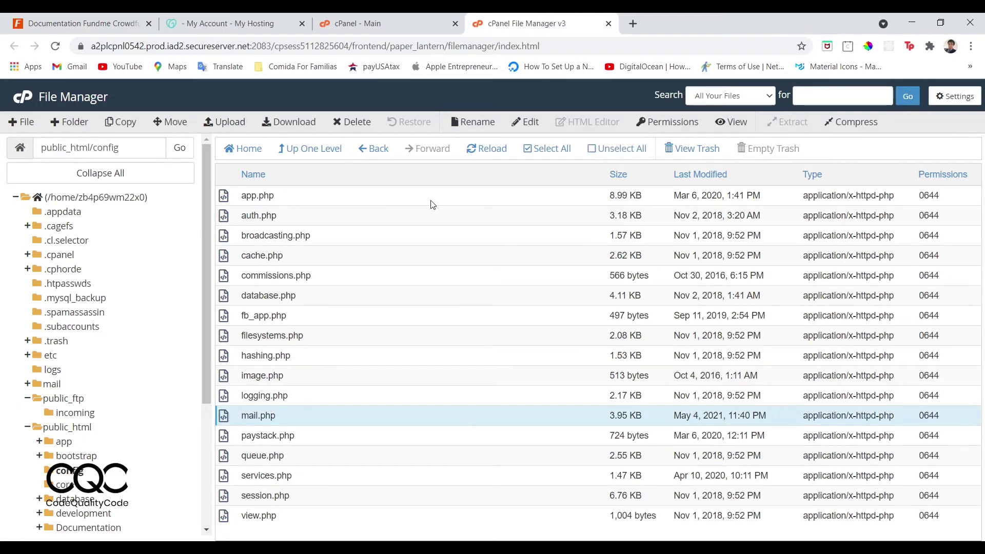
click(525, 122)
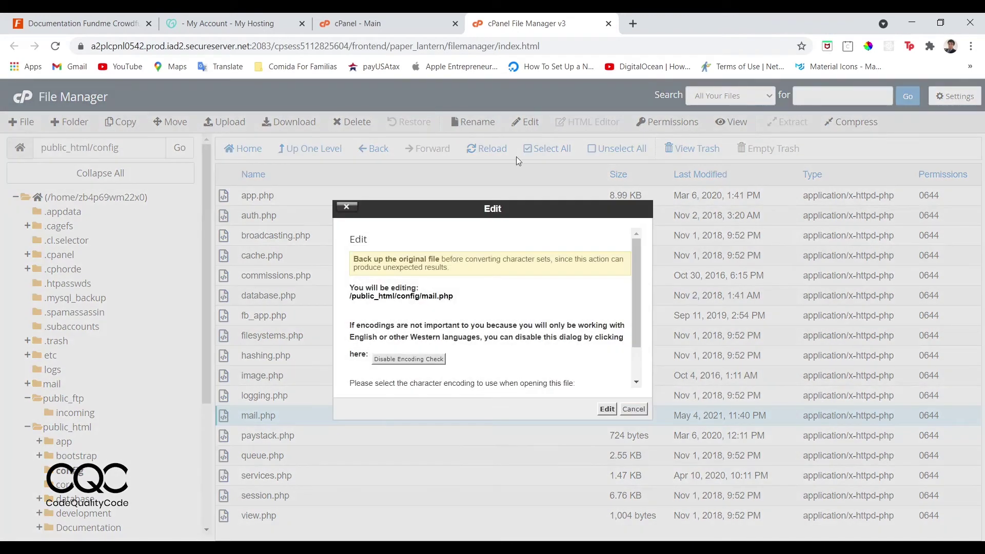
click(607, 409)
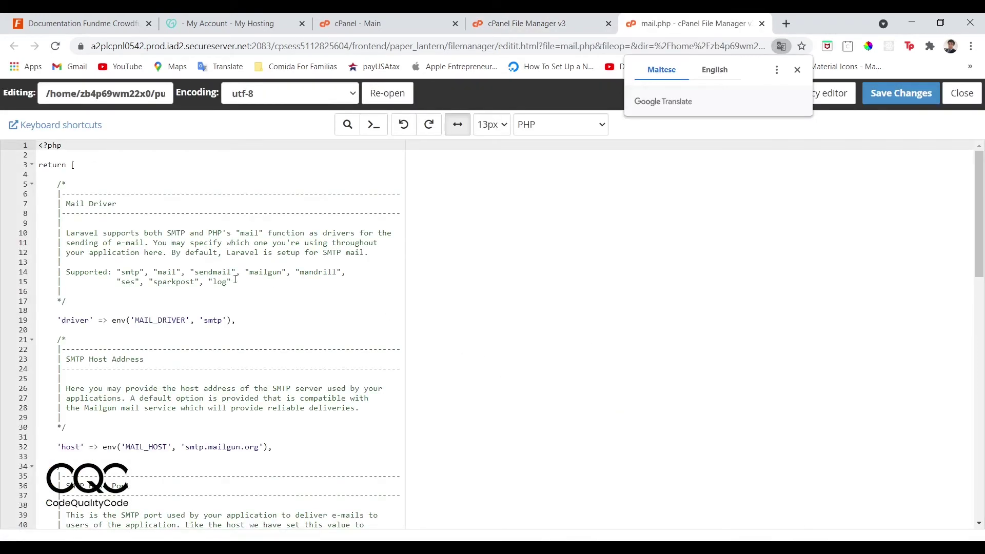
Scroll to the 'from' block and select the sender address and name values on lines 59–60.
scroll(235, 280, down, 5)
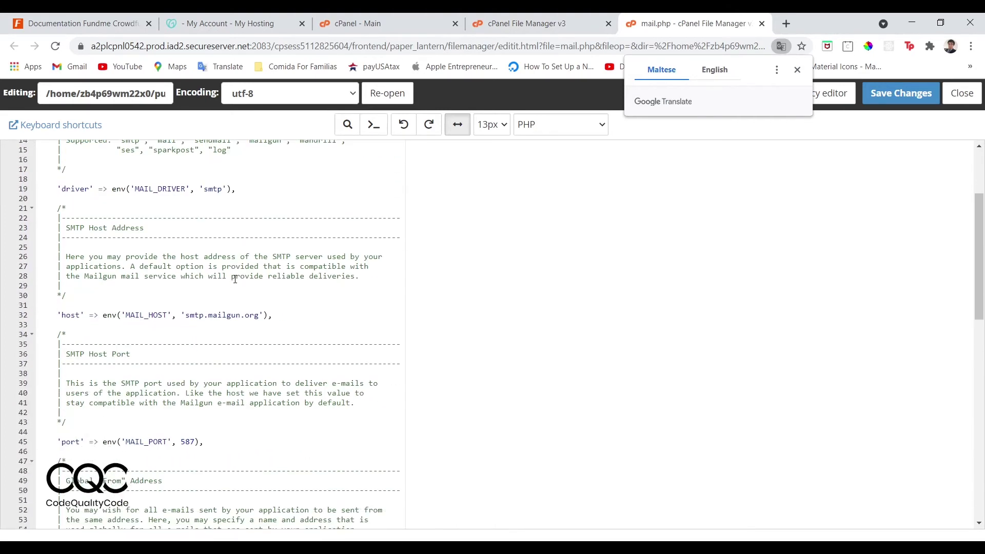
scroll(235, 279, down, 3)
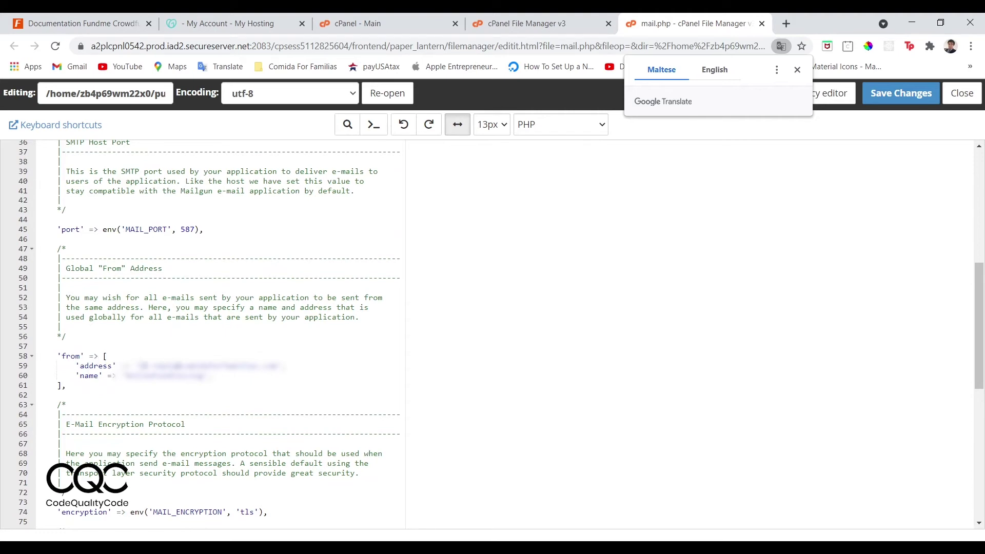
drag(139, 365, 214, 376)
click(69, 380)
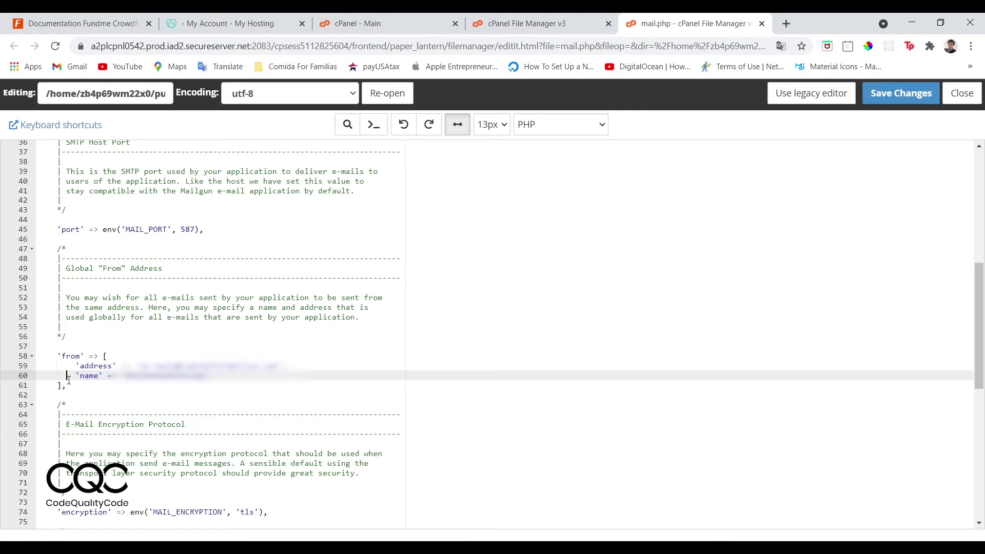
drag(82, 378, 206, 377)
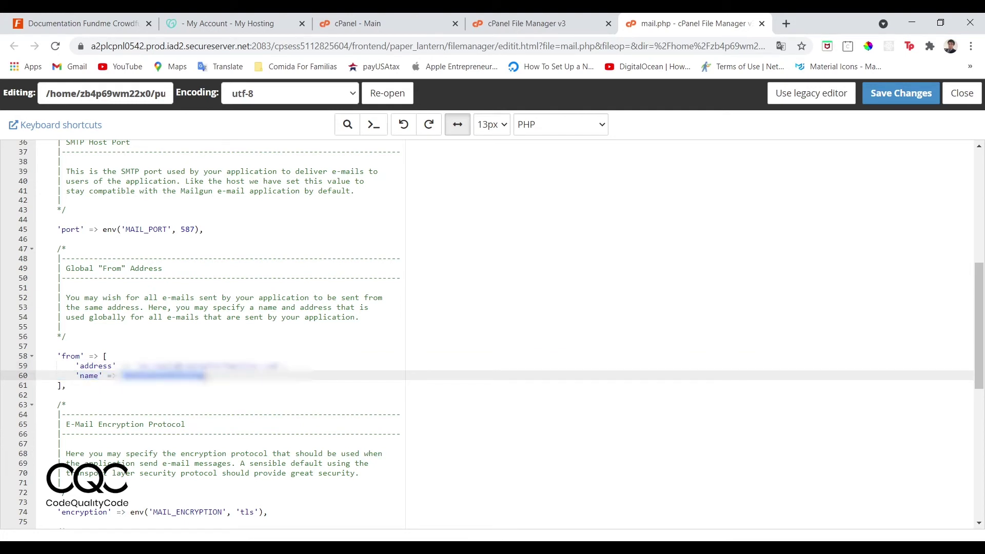
click(205, 377)
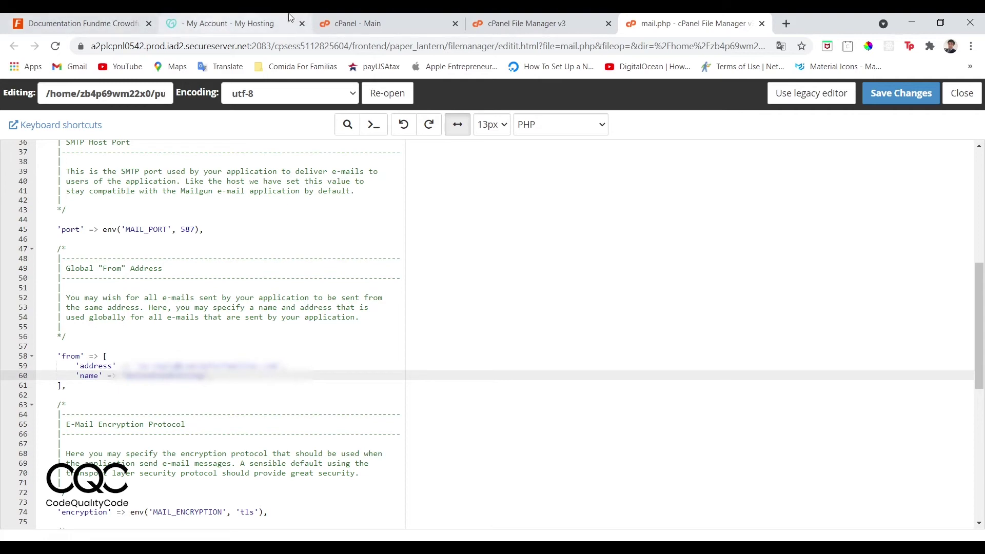
click(358, 19)
click(528, 20)
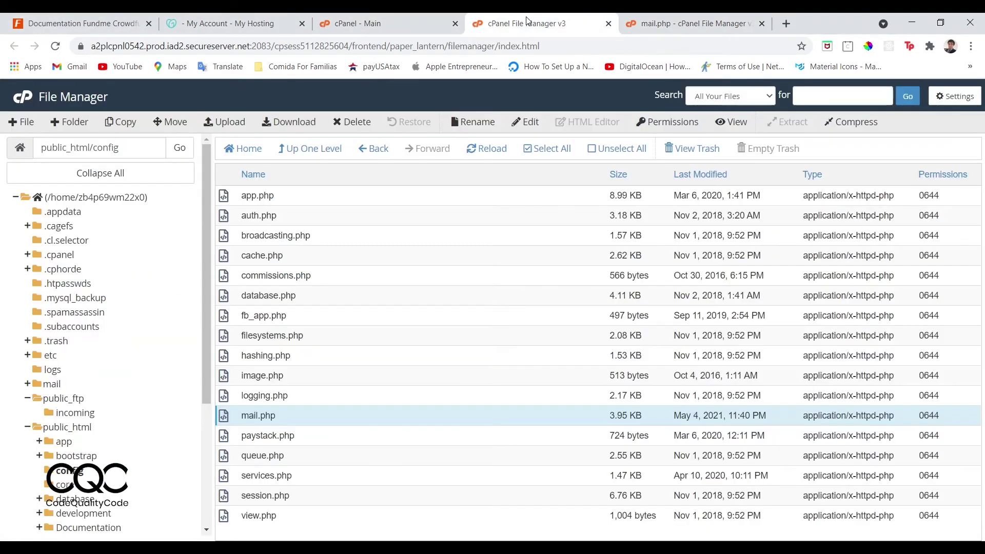
Scroll the documentation through the Mail Driver, reCAPTCHA and Set Timezone sections.
click(234, 18)
click(50, 18)
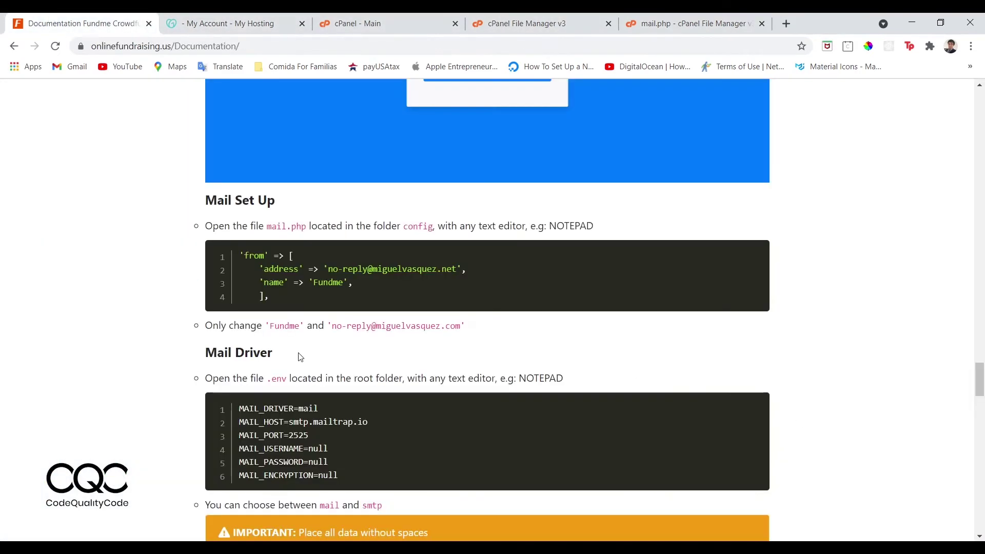
scroll(300, 356, down, 4)
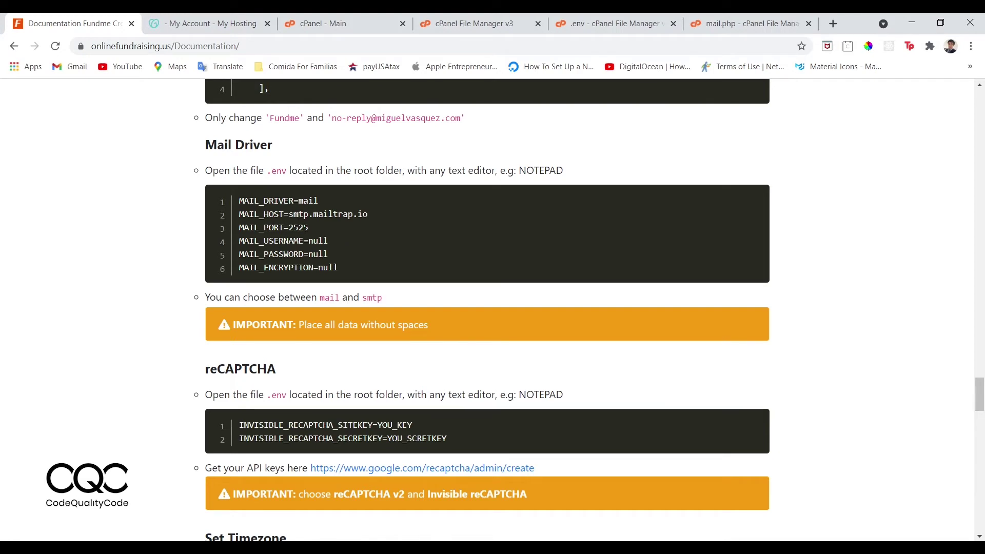
scroll(313, 277, down, 2)
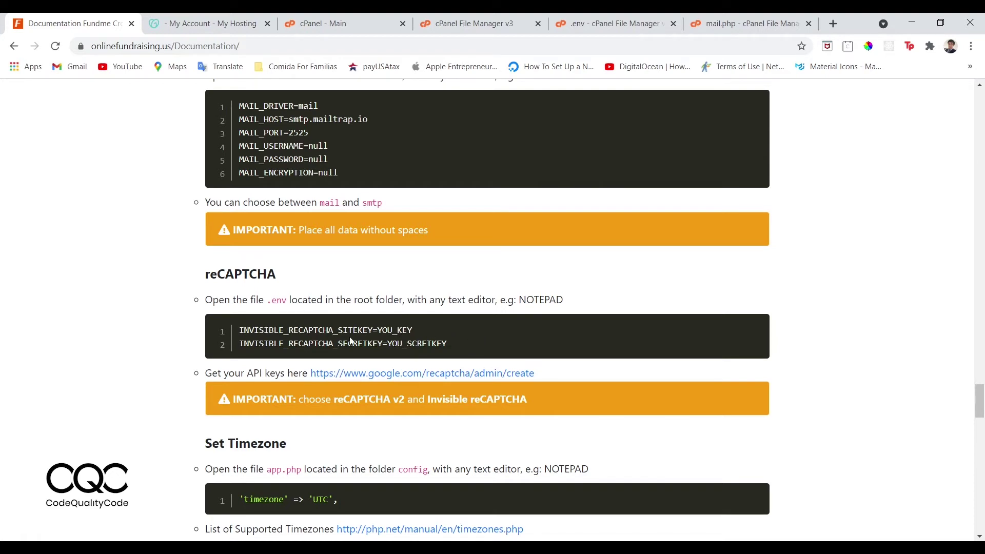
click(318, 22)
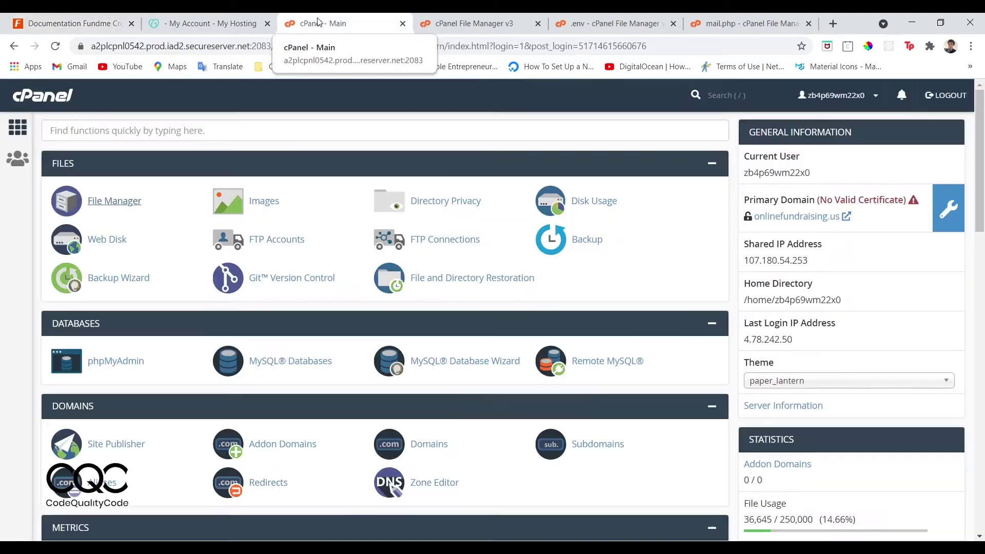
Open onlinefundraising.us, log in with the admin email, and enter Panel Admin from the avatar menu.
click(834, 23)
text(onlinefundraising.us)
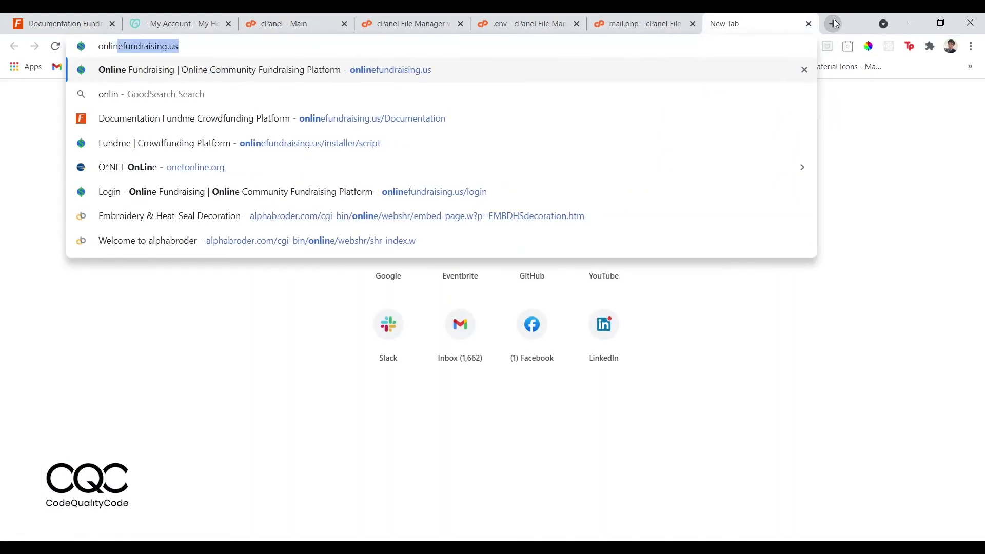
key(Return)
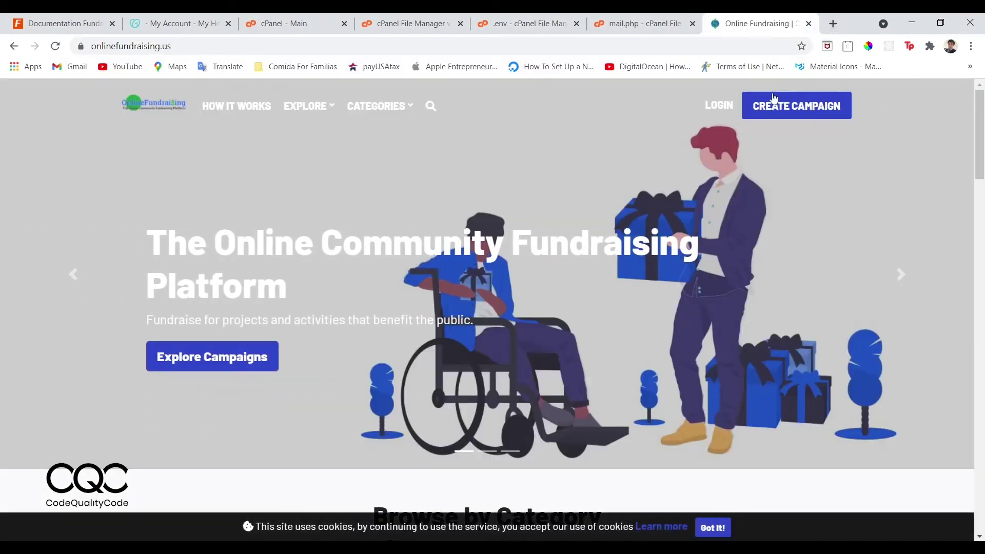
click(729, 113)
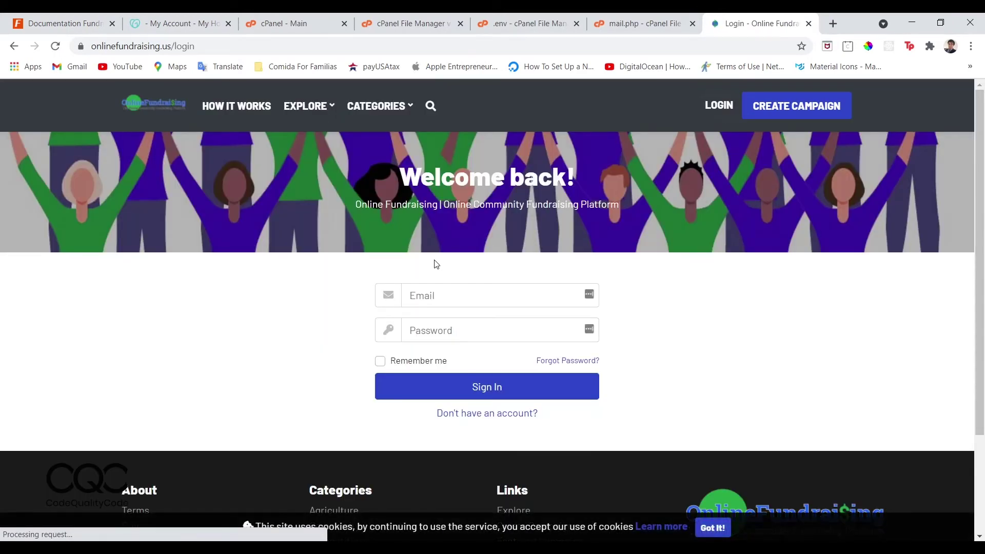
click(444, 299)
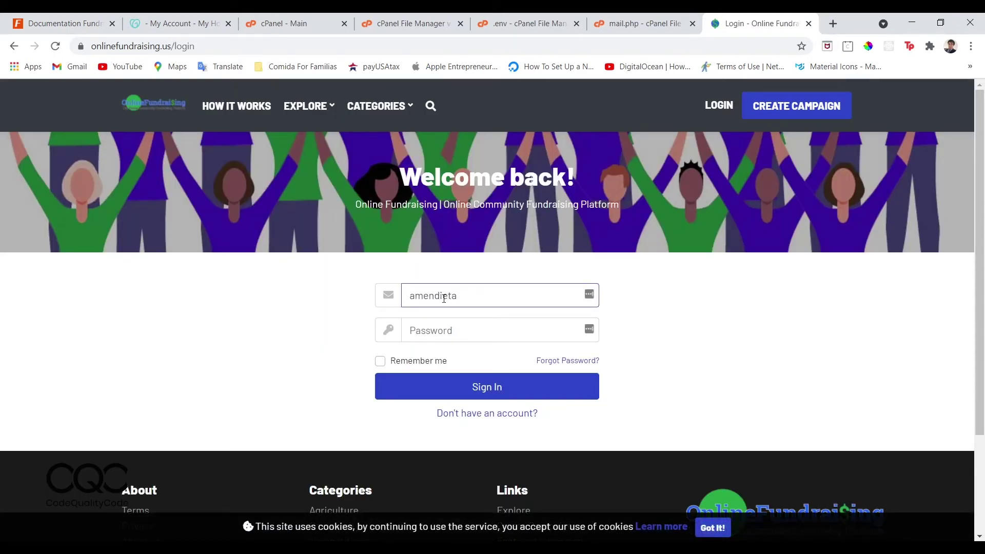
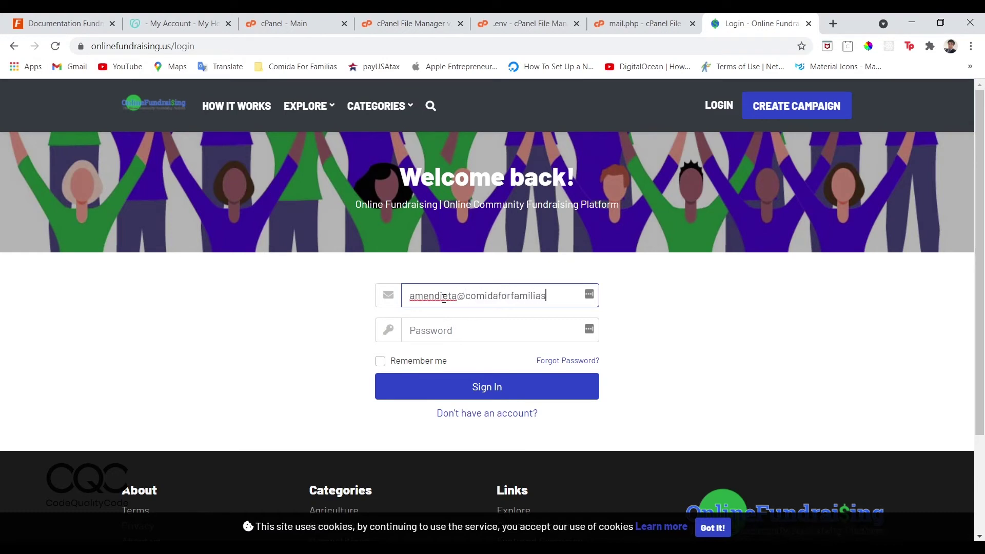
key(Tab)
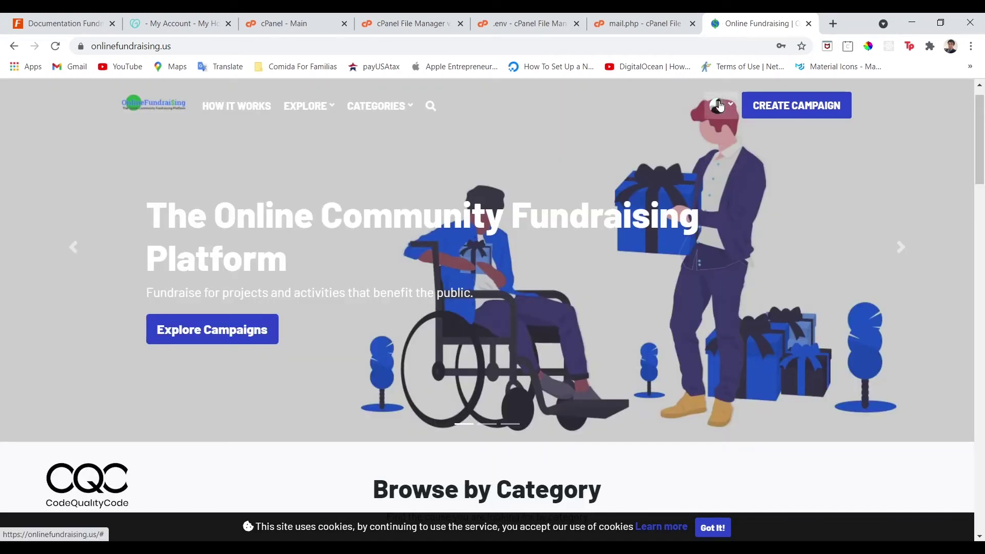
click(720, 101)
click(685, 137)
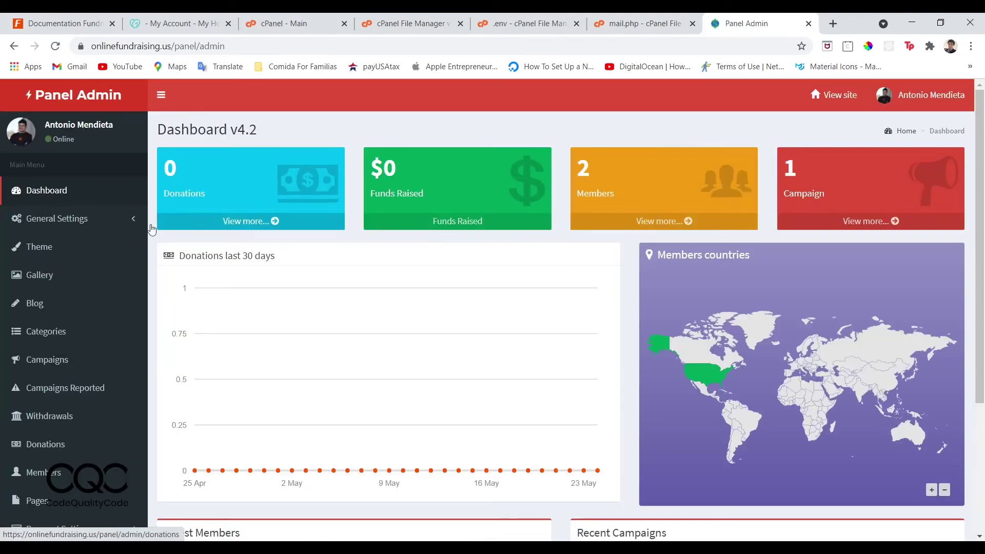
Open General Settings > General and scroll down through Email Verification, captcha and Google login options.
click(58, 221)
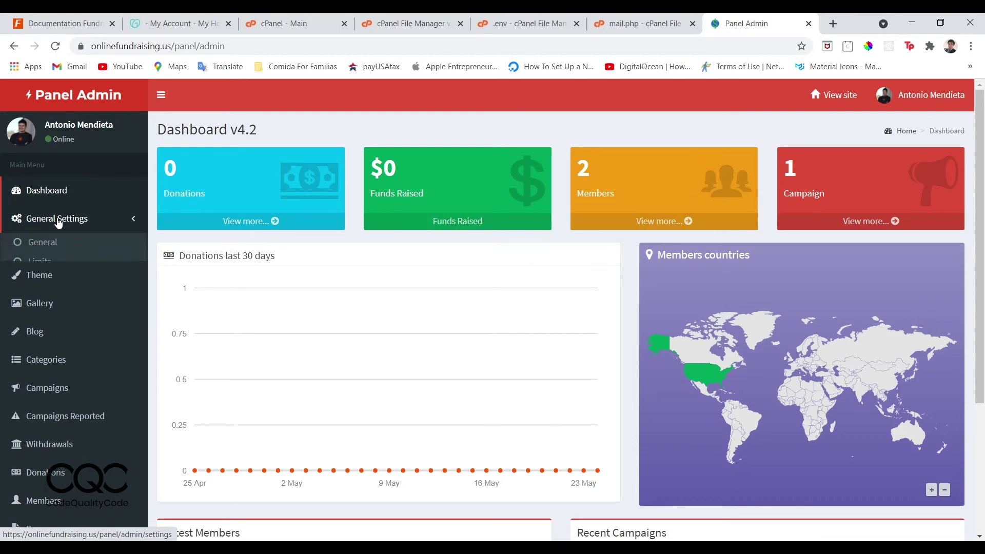
click(51, 243)
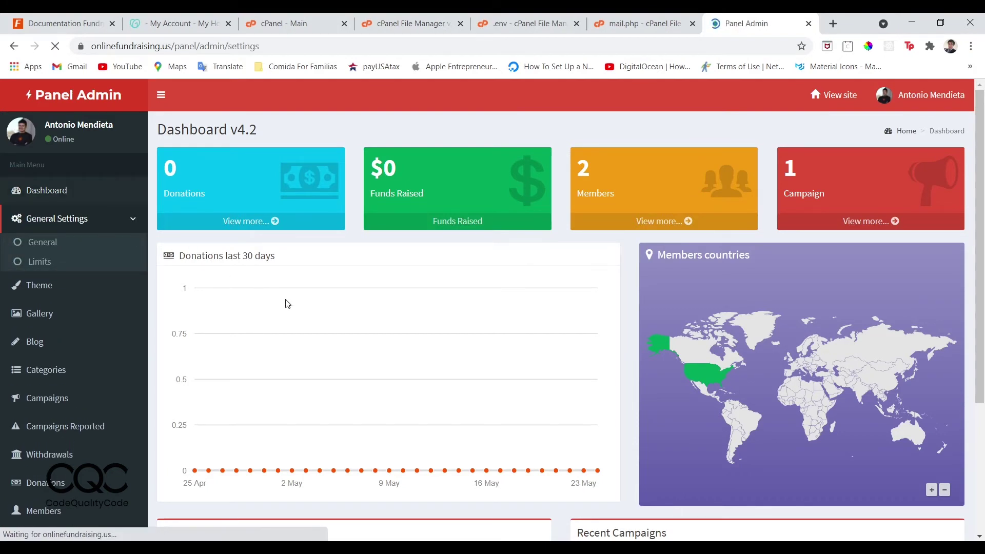
scroll(285, 303, down, 7)
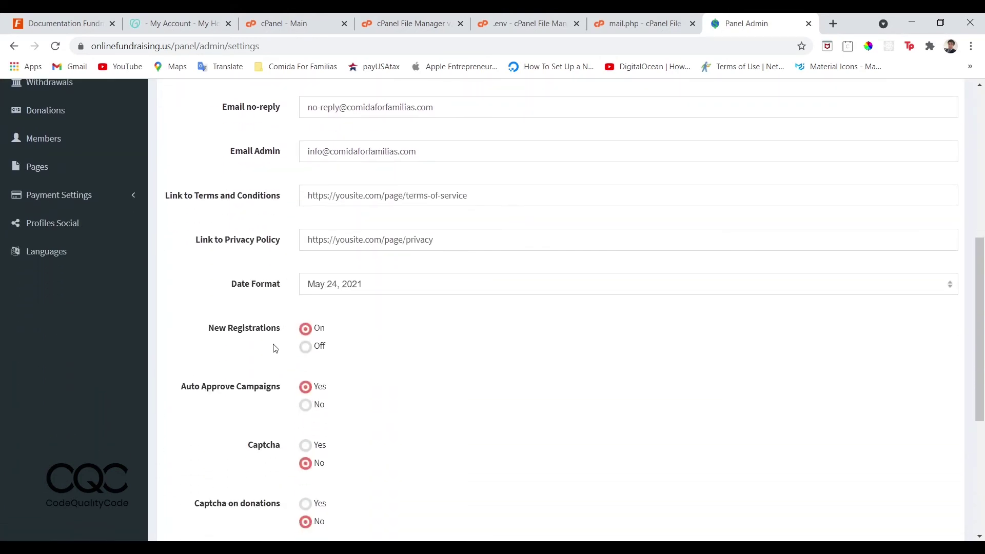
scroll(274, 341, down, 1)
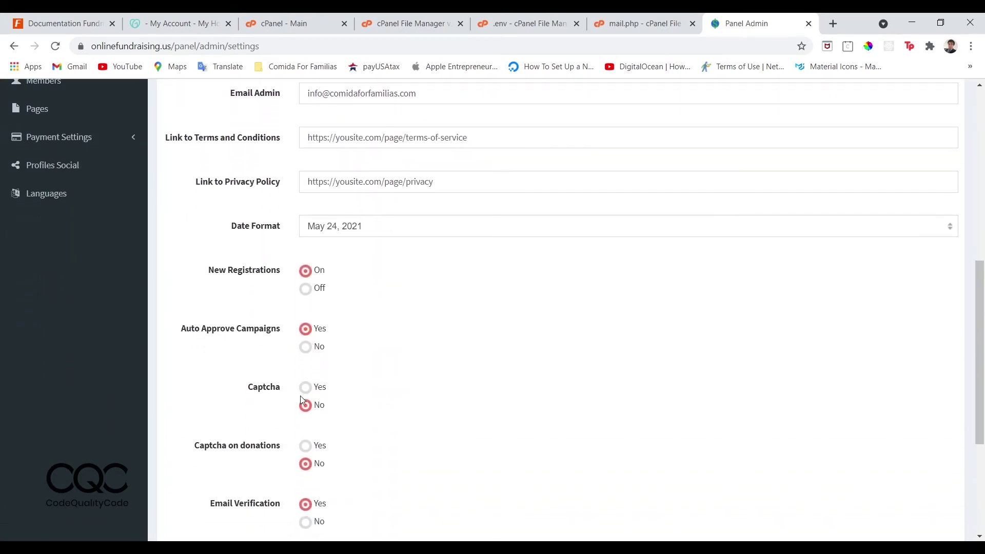
scroll(310, 412, down, 1)
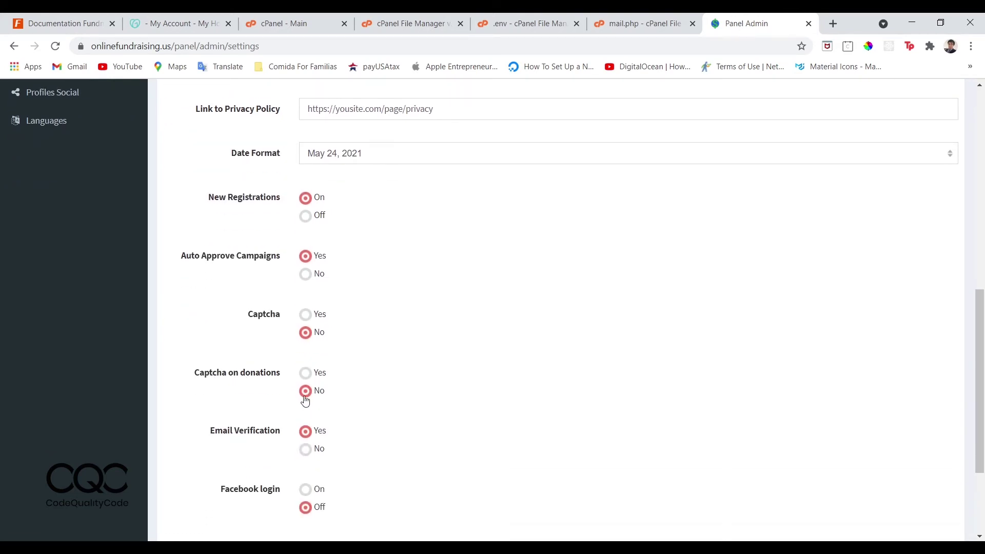
scroll(305, 401, down, 1)
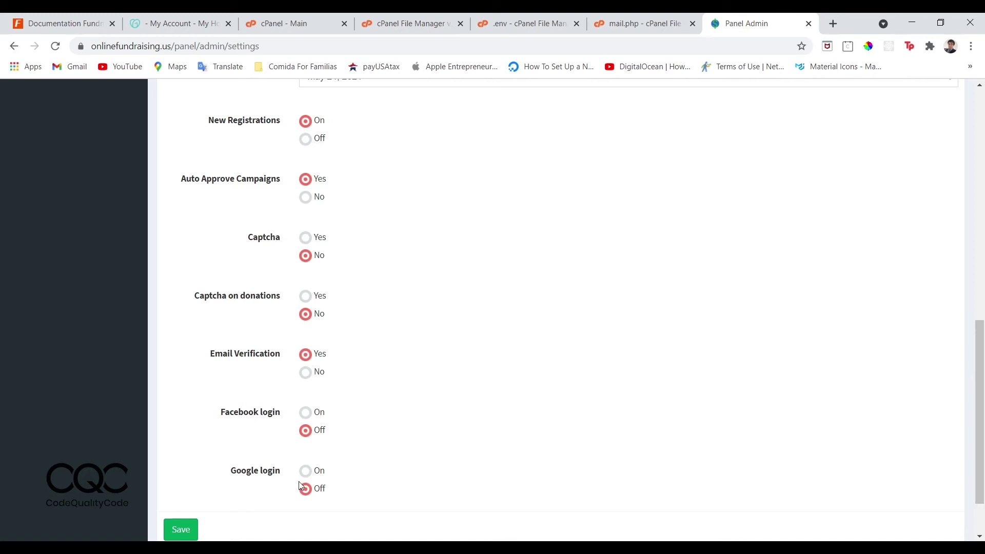
click(172, 17)
click(267, 21)
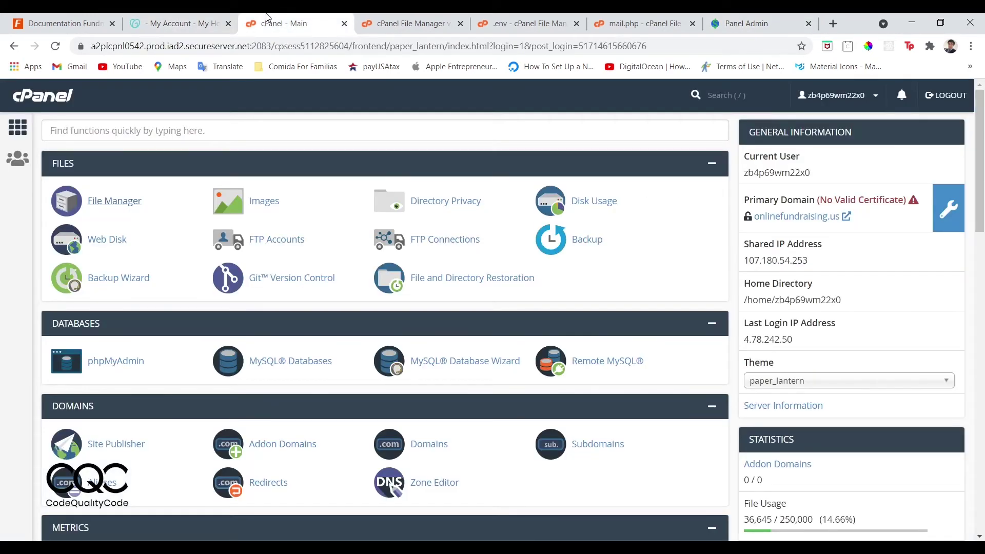
Scroll the documentation to Social Login and highlight the Facebook APP_ID and Google client placeholders.
click(62, 23)
scroll(236, 316, down, 1)
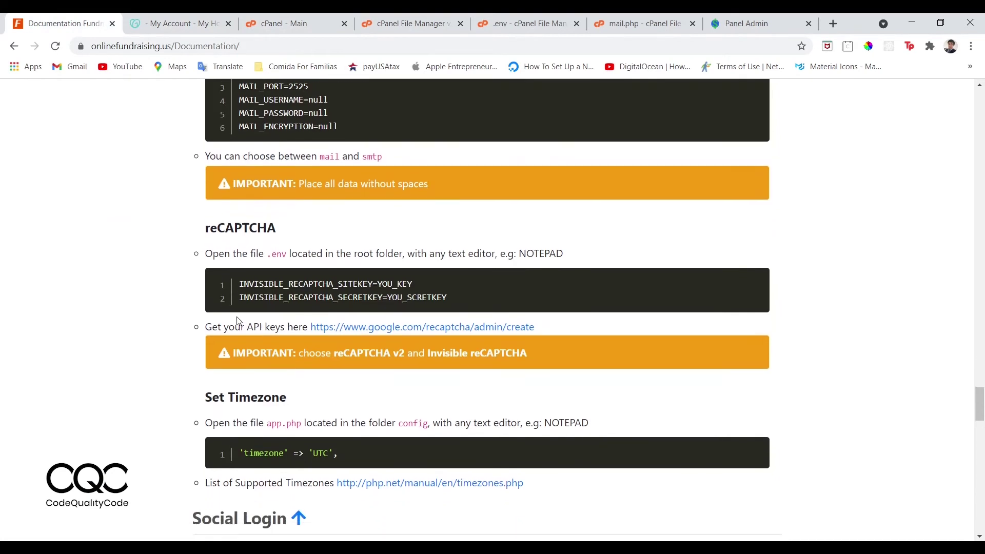
scroll(237, 321, down, 2)
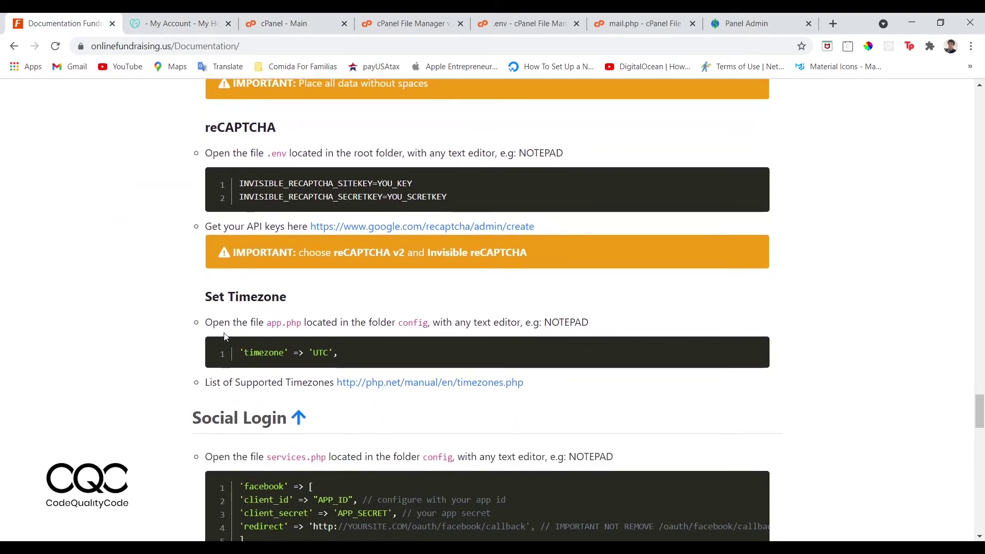
scroll(224, 332, down, 4)
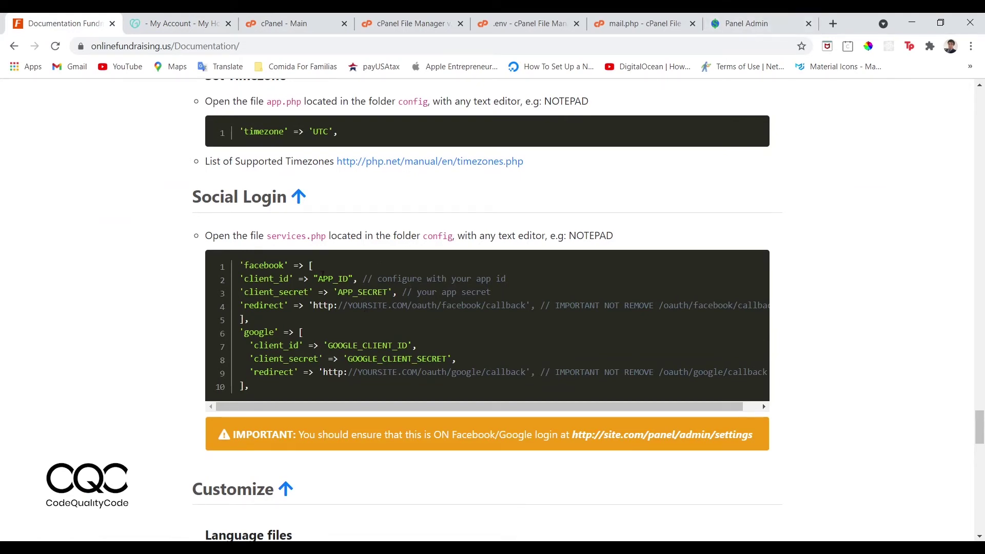
drag(323, 279, 393, 293)
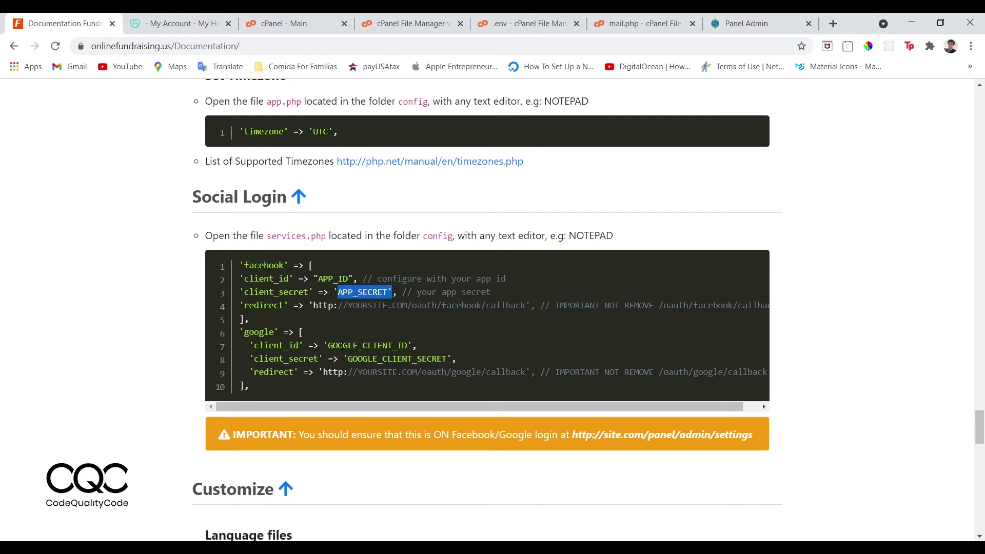
drag(328, 346, 401, 346)
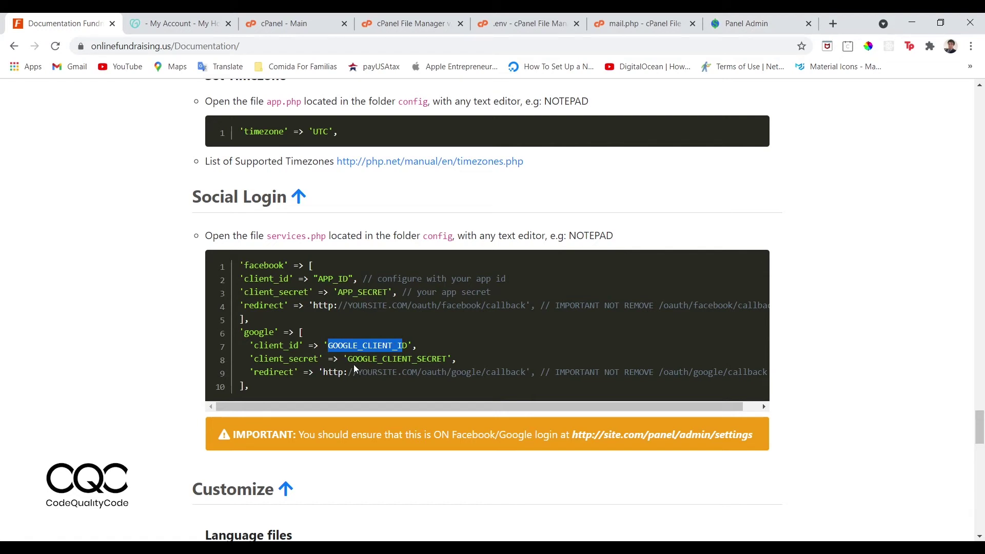
drag(353, 362, 437, 372)
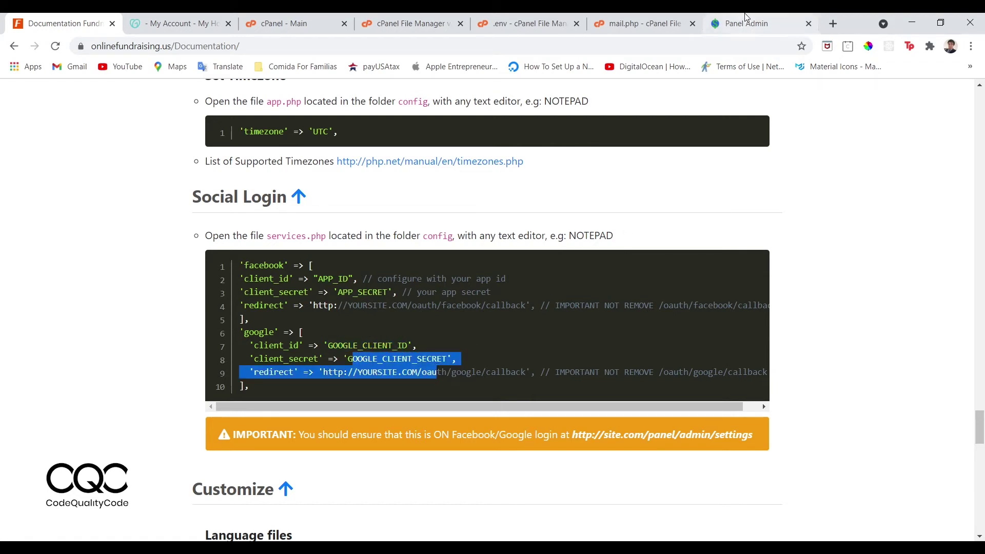
click(746, 16)
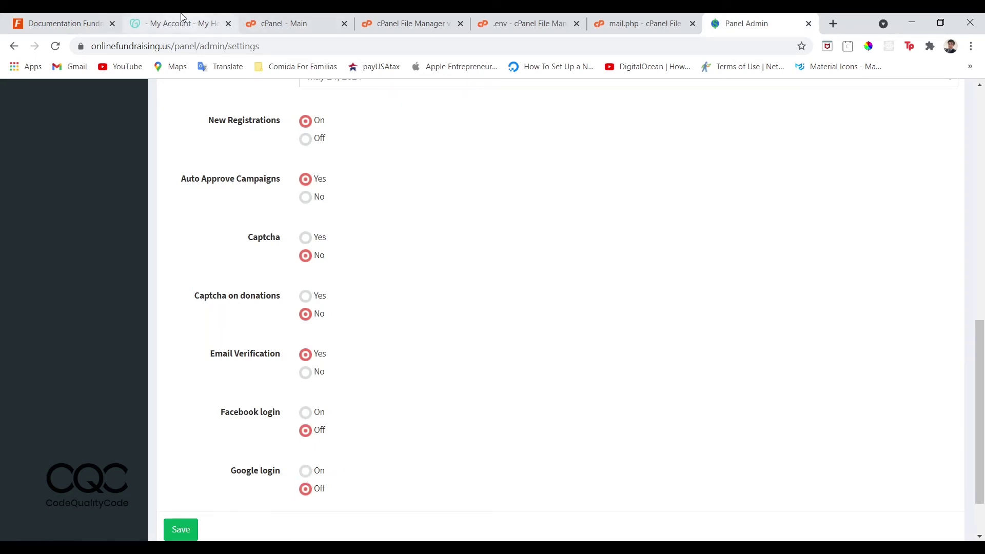
Highlight the services.php file name and scroll on to the language-file section.
click(231, 19)
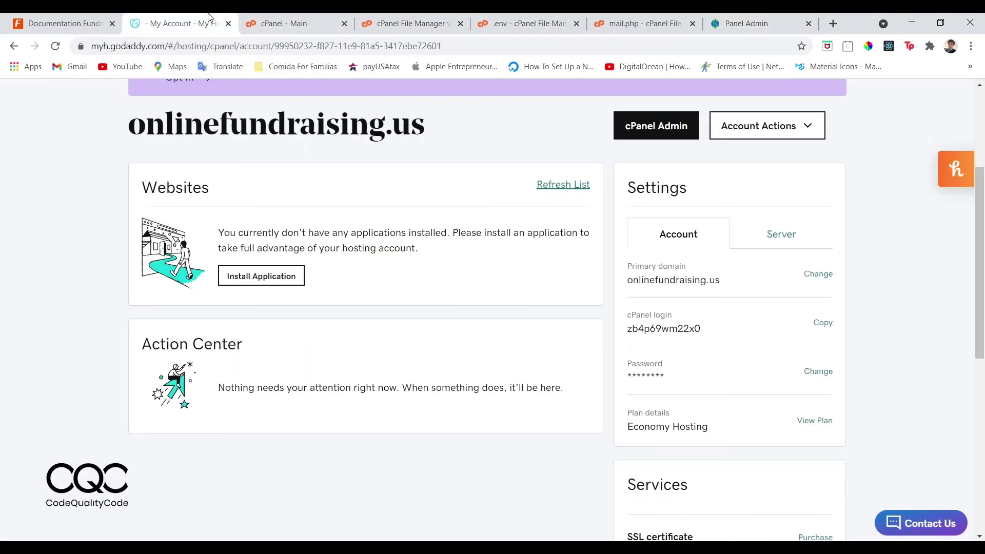
click(61, 23)
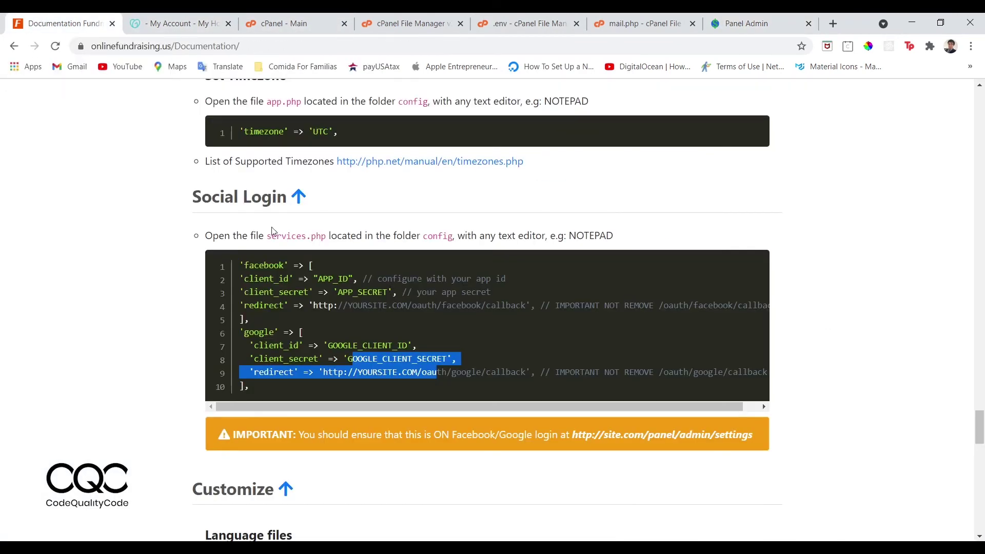
drag(271, 237, 326, 236)
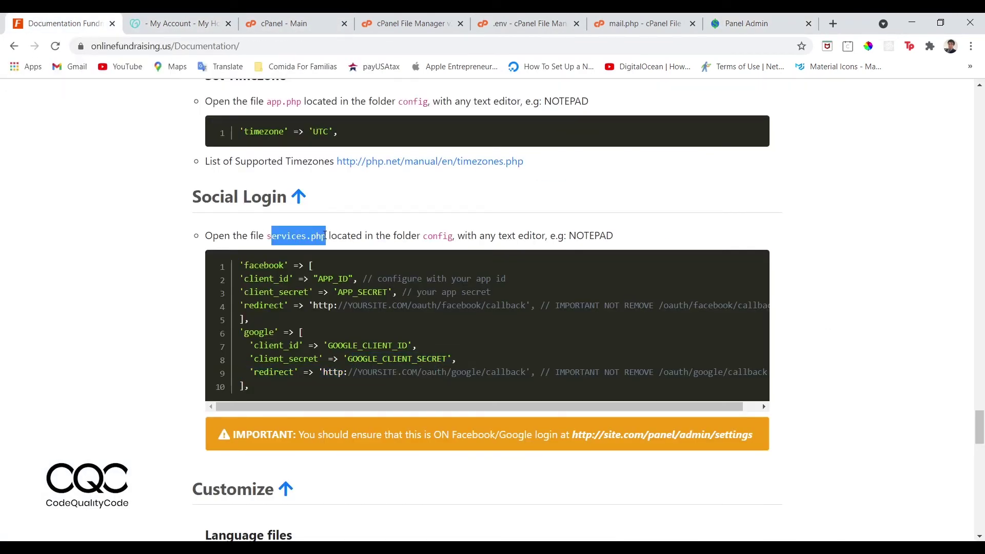
scroll(373, 270, down, 10)
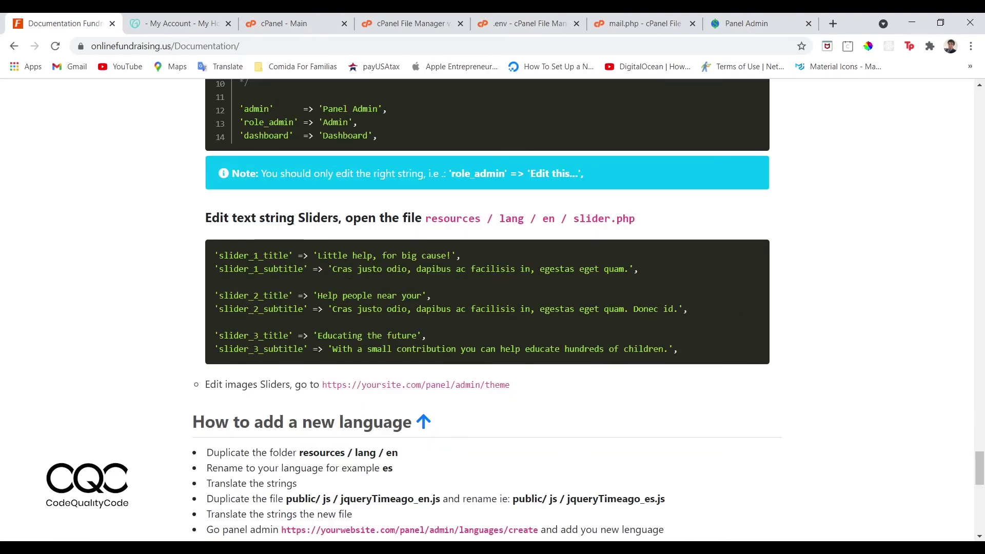
drag(206, 218, 347, 236)
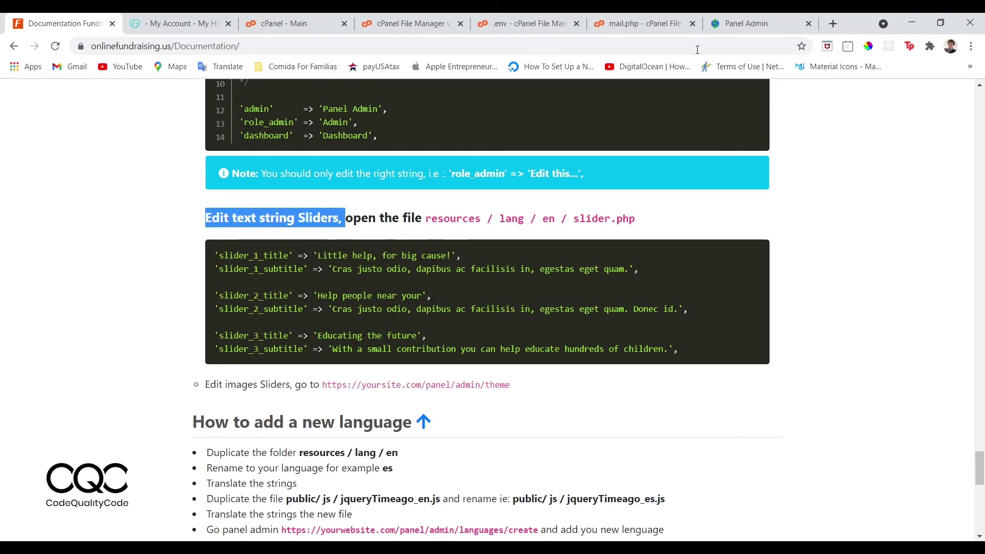
click(724, 24)
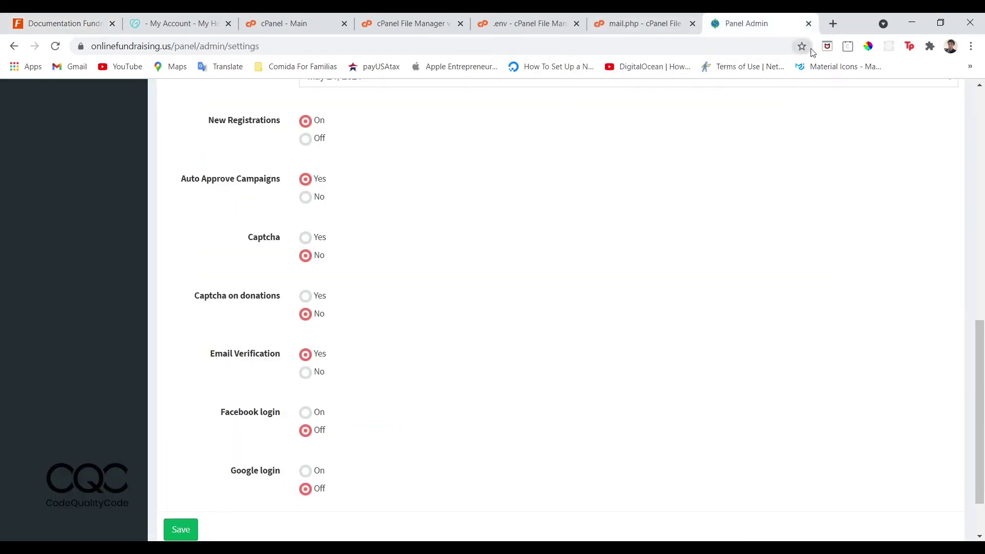
click(833, 23)
Load the live onlinefundraising.us site and advance its hero carousel to the third slide.
text(online)
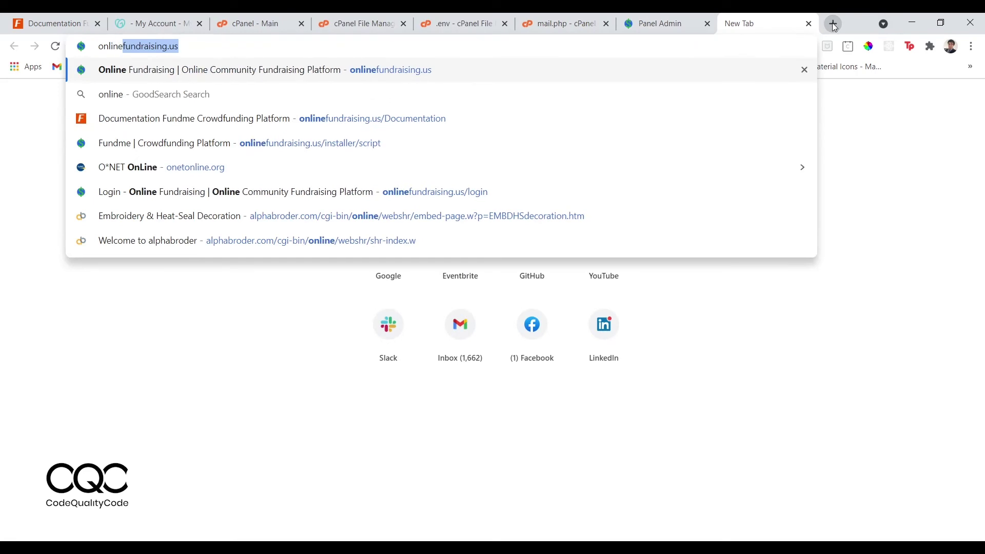
key(Return)
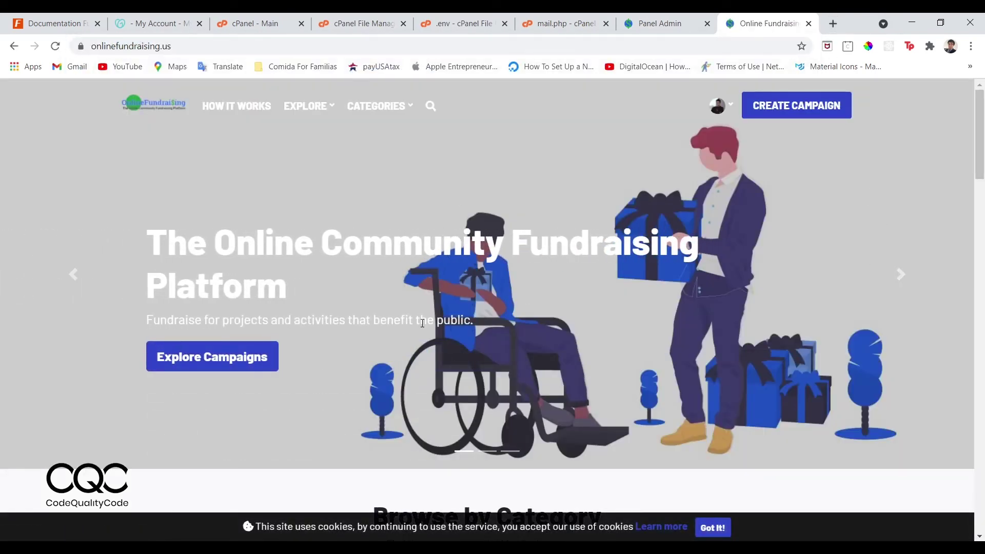
drag(422, 324, 476, 323)
drag(207, 242, 363, 242)
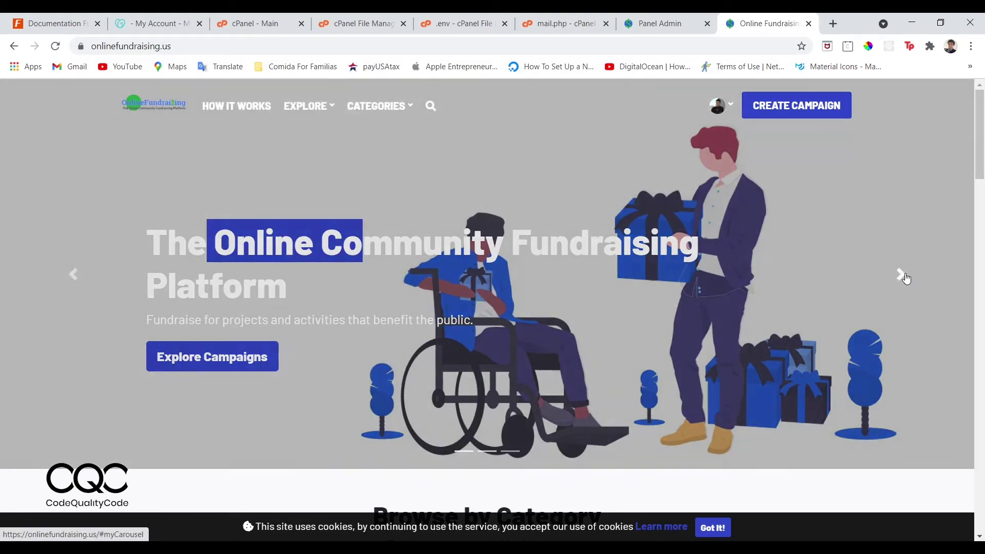
click(906, 278)
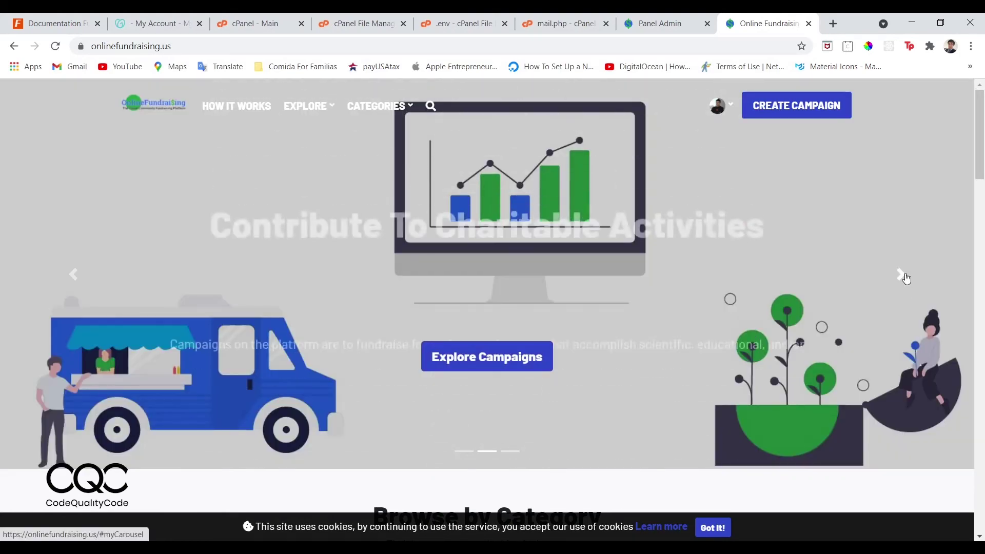
click(906, 278)
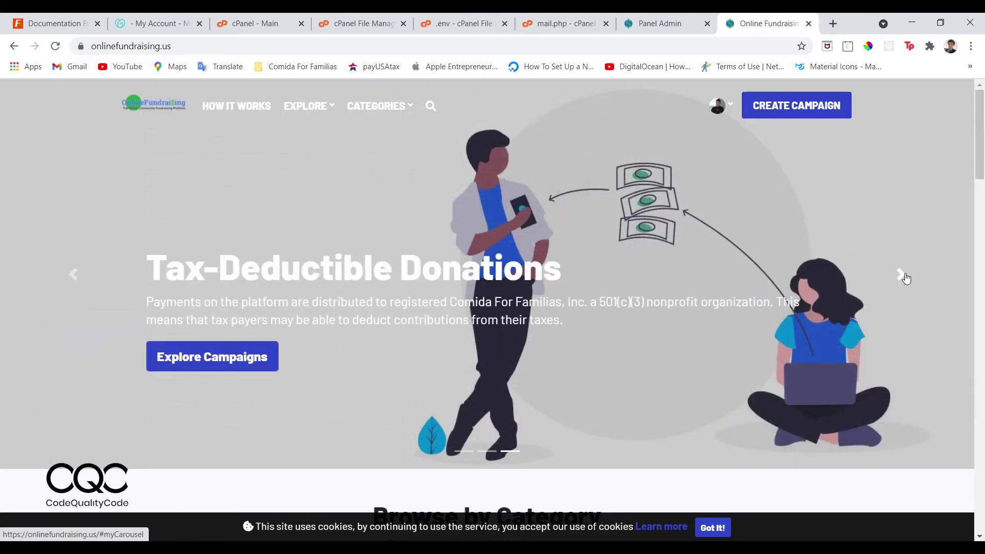
Find the resources/lang/en/slider.php path in the documentation's slider-text note.
click(642, 17)
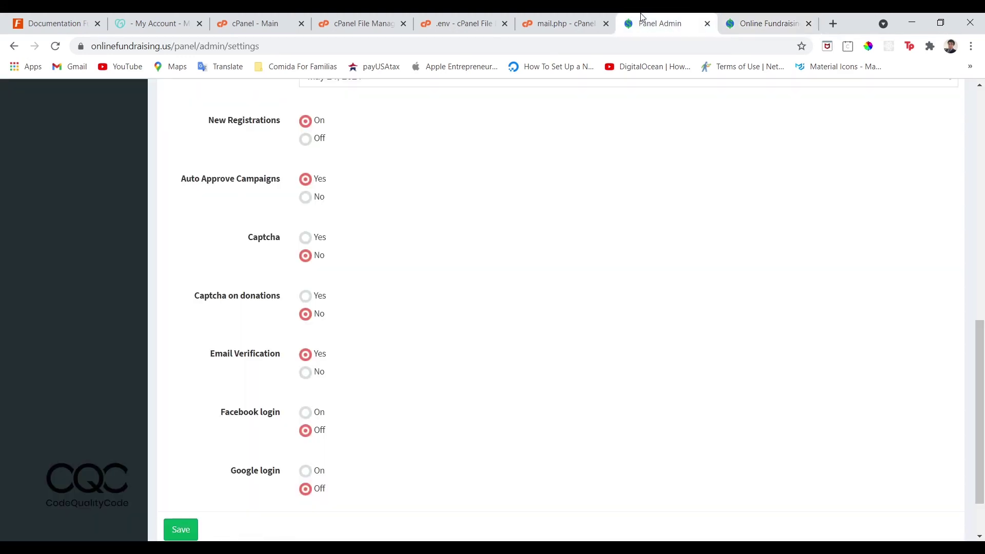
click(362, 23)
click(154, 23)
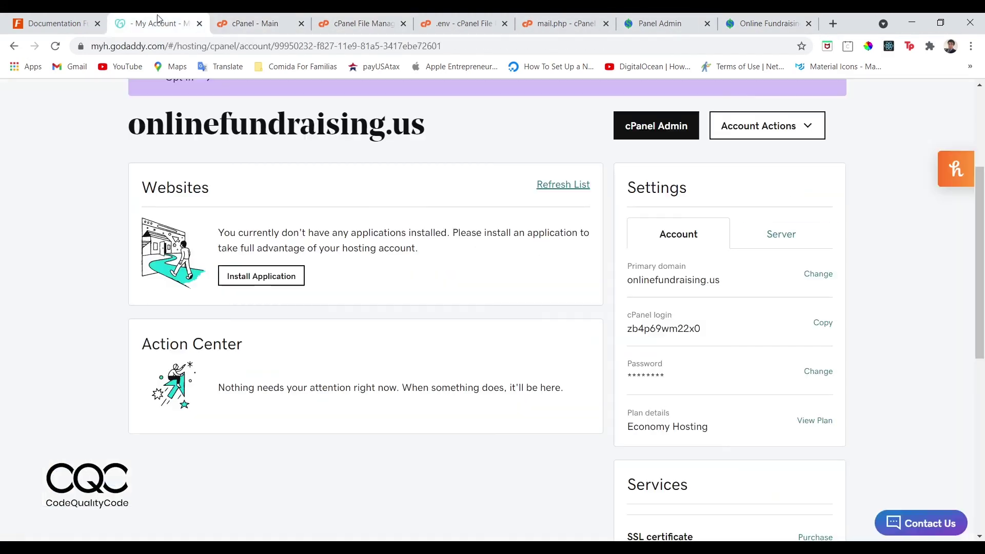
click(66, 17)
drag(380, 218, 634, 219)
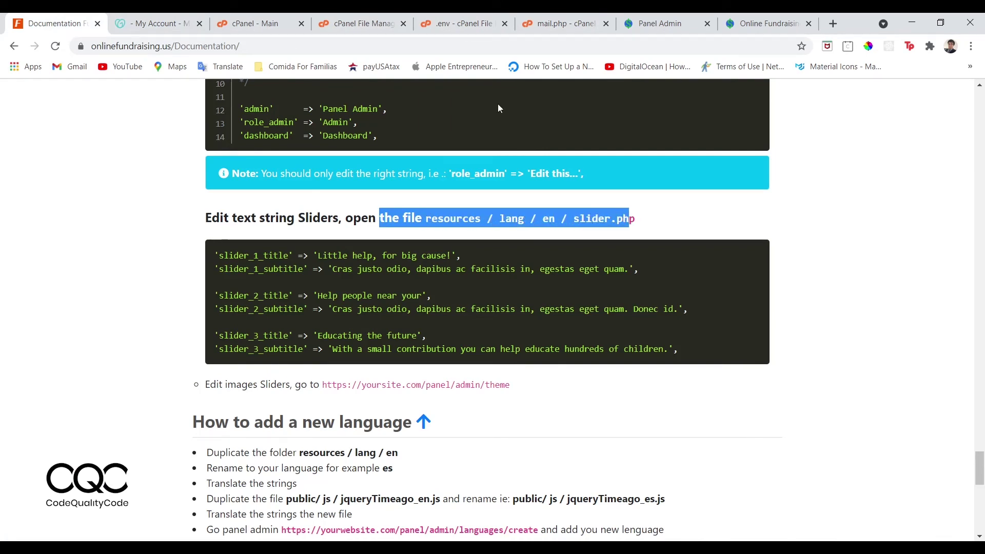
click(354, 19)
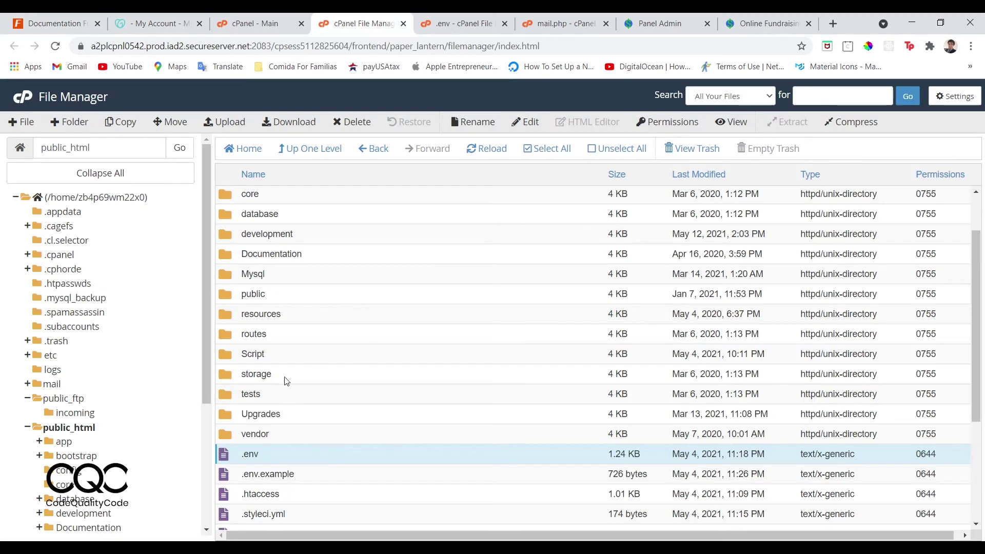
Navigate File Manager into the resources/lang/en folder.
double_click(227, 314)
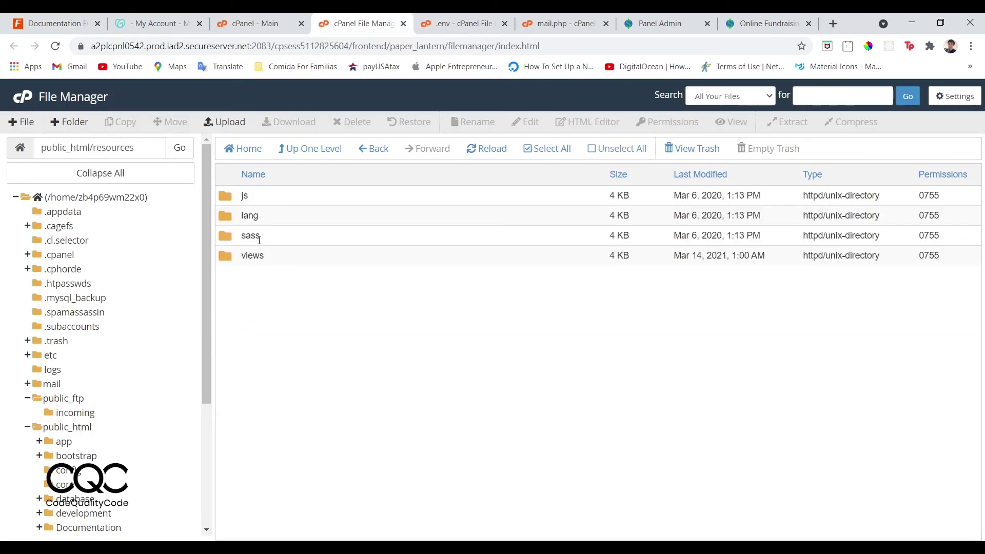
double_click(235, 221)
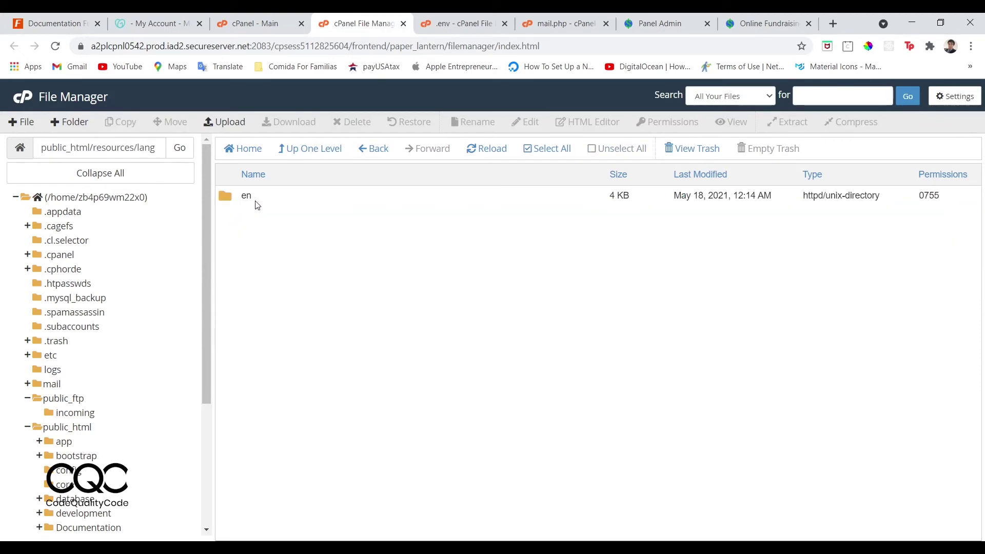
double_click(225, 197)
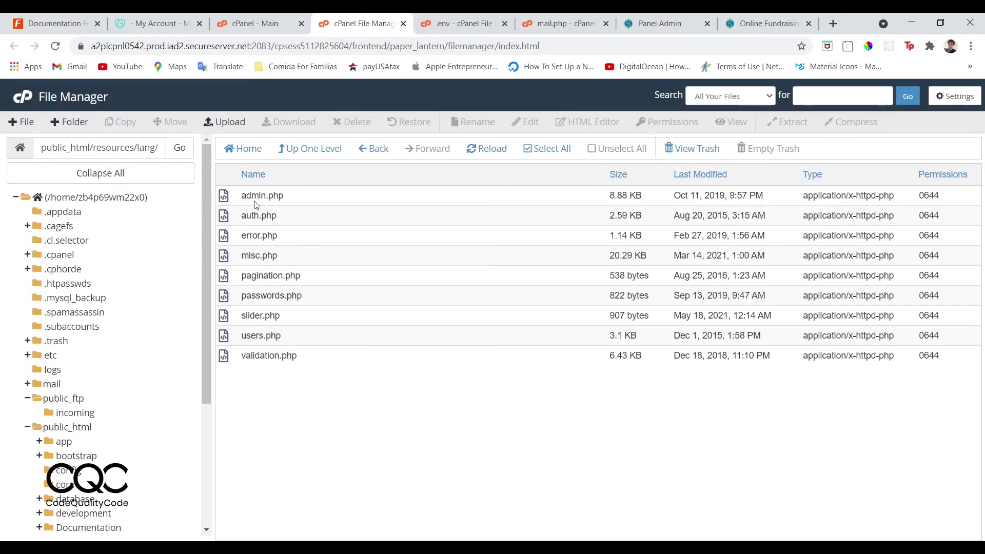
Open slider.php in the code editor, review its slider titles on lines 13–19, and return to the file list.
click(228, 318)
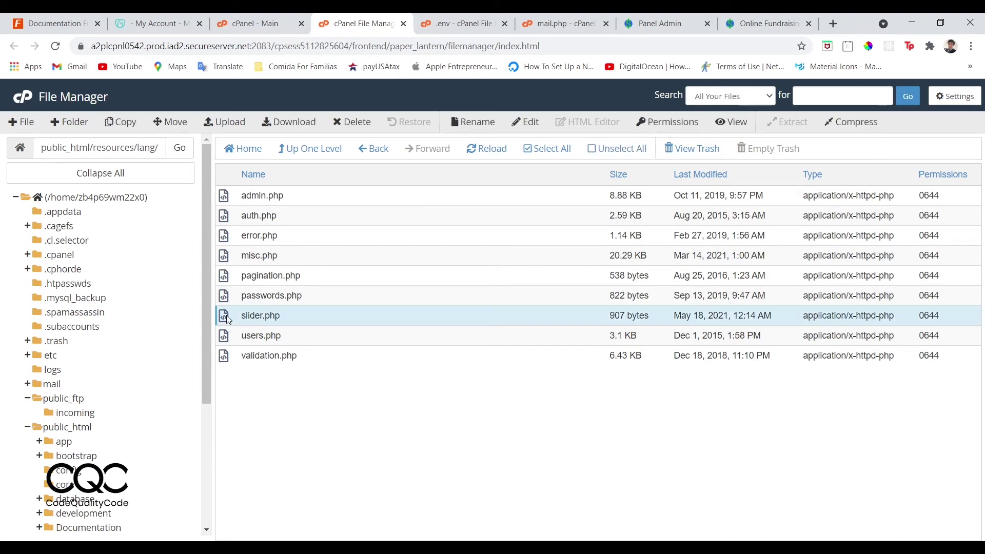
click(524, 124)
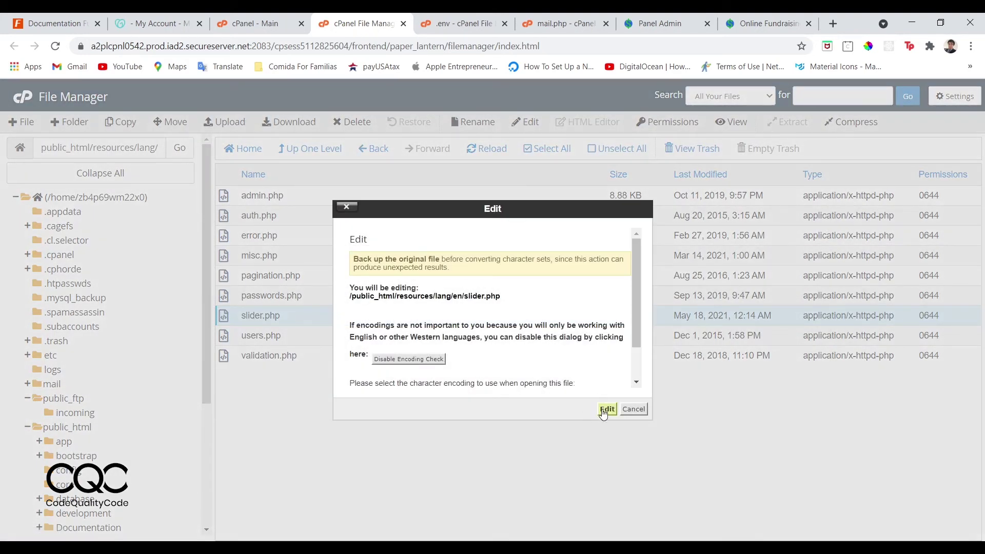
click(605, 409)
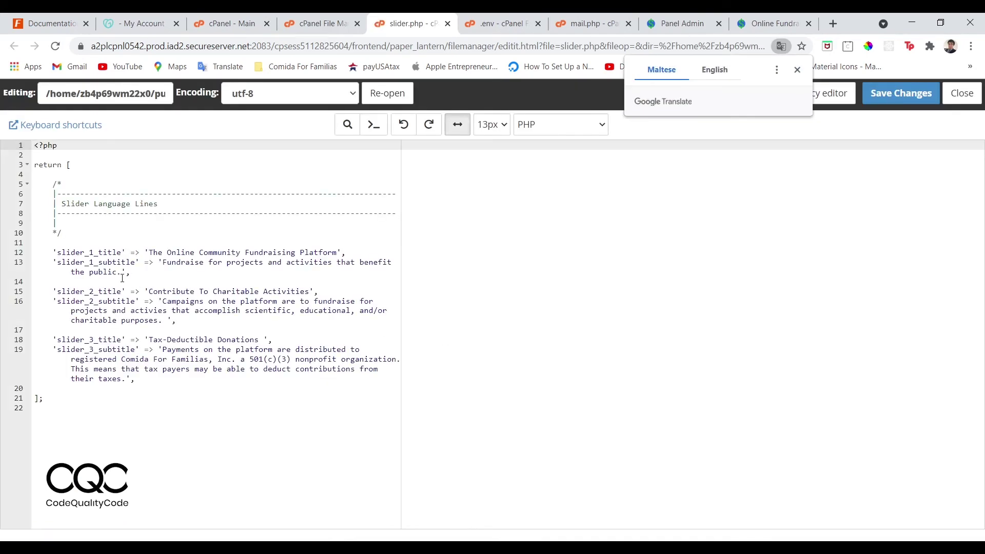
drag(202, 380, 113, 250)
click(122, 252)
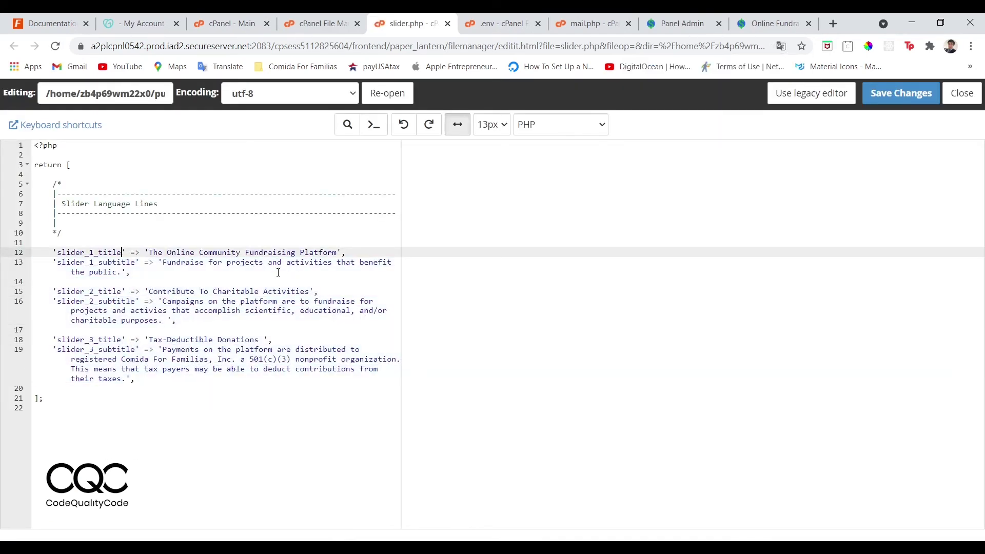
click(315, 31)
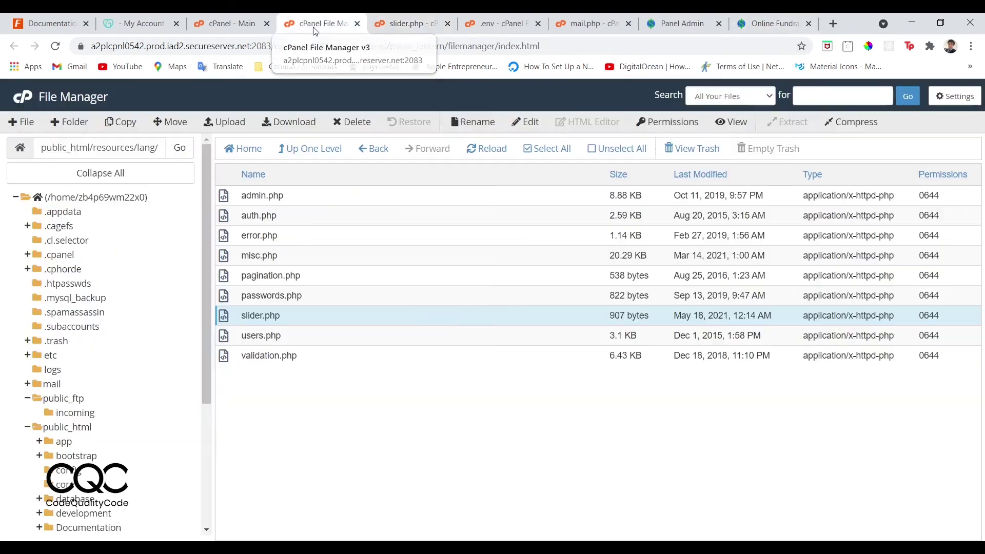
Reread the documentation's slider-text and new-language section, then return to the Fundme admin panel.
click(230, 24)
click(137, 23)
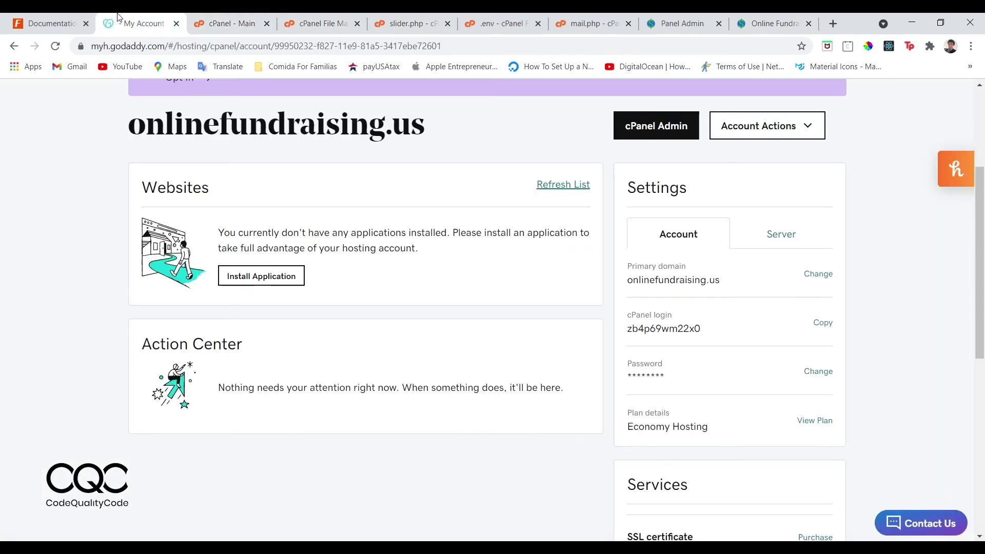
click(44, 23)
scroll(359, 352, down, 1)
scroll(359, 352, down, 10)
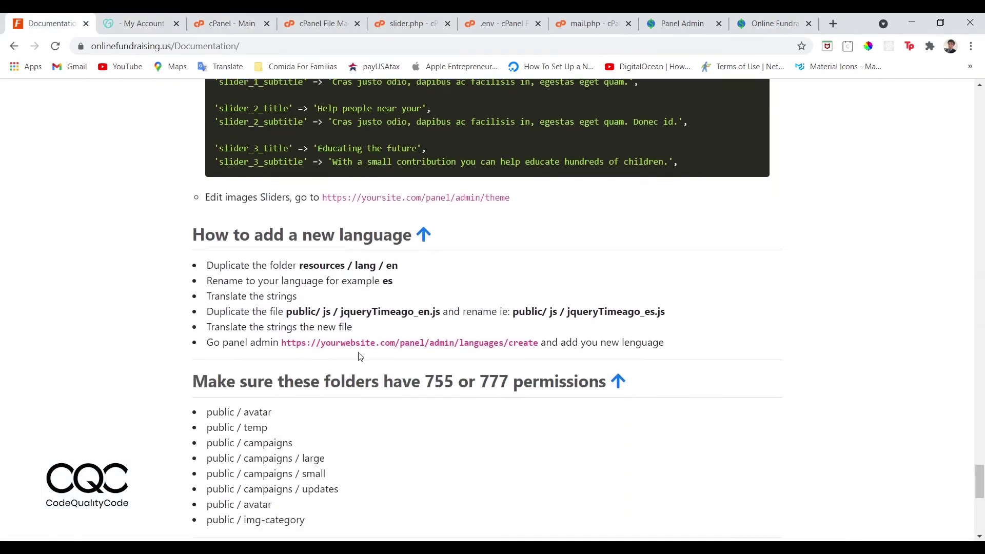
scroll(424, 326, up, 9)
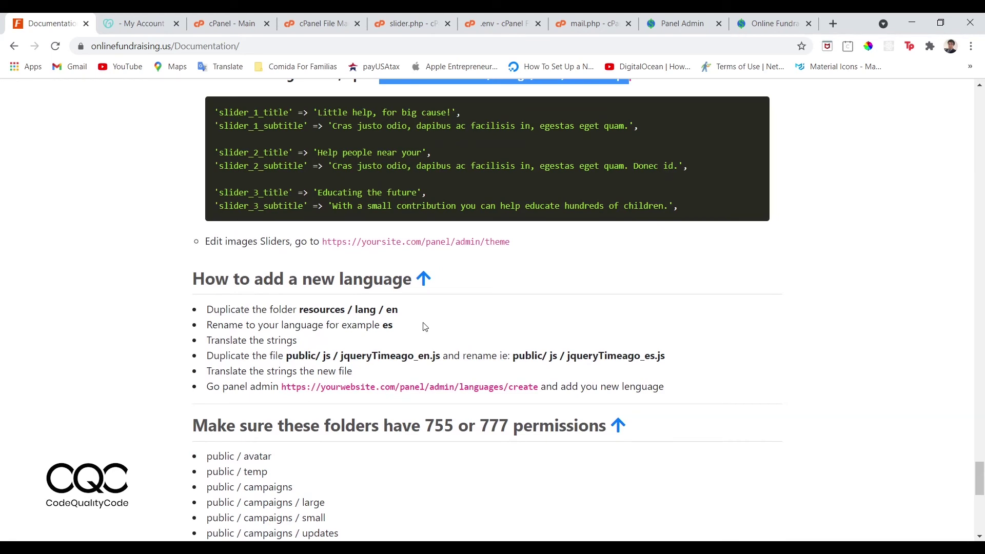
click(229, 20)
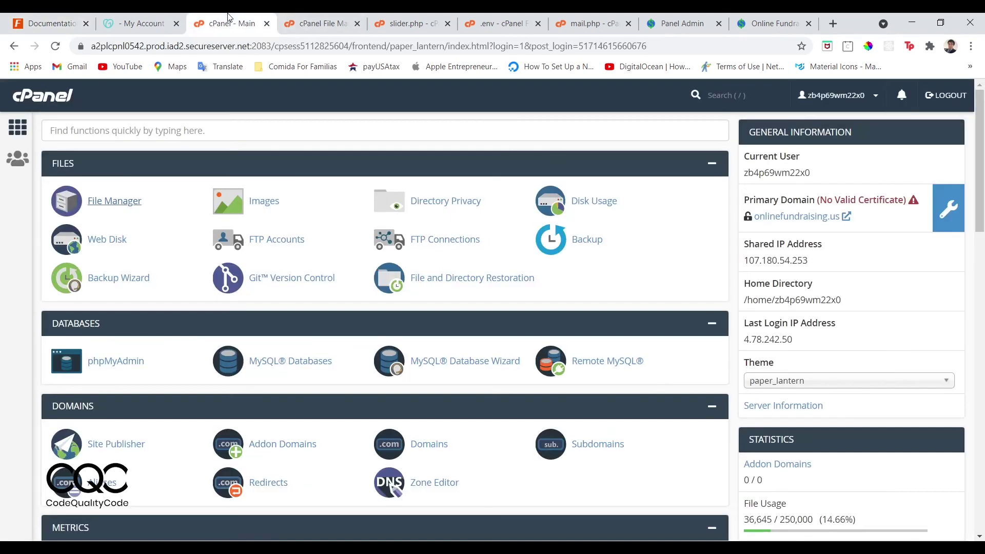
click(306, 19)
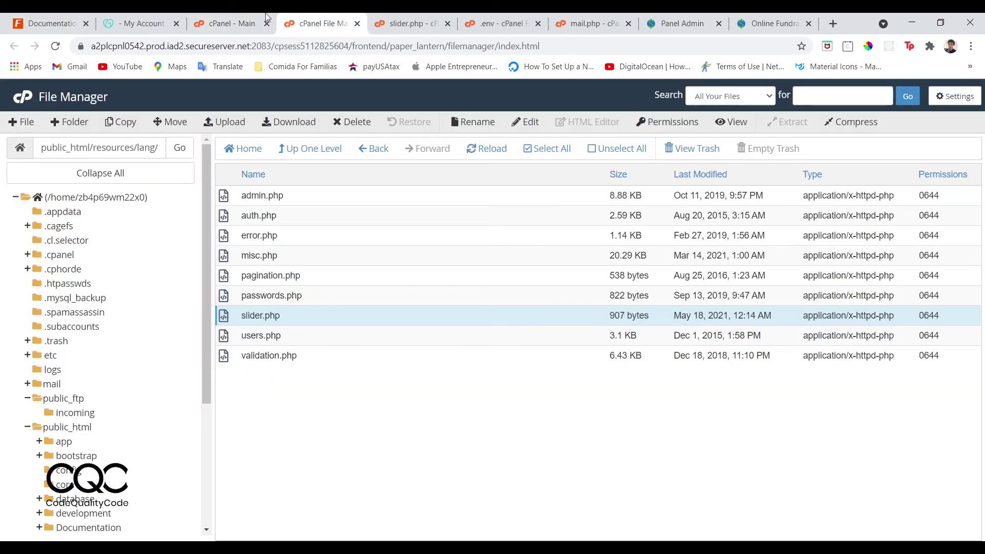
click(672, 20)
Open the admin Theme page and scroll through its image upload sections.
scroll(386, 193, up, 15)
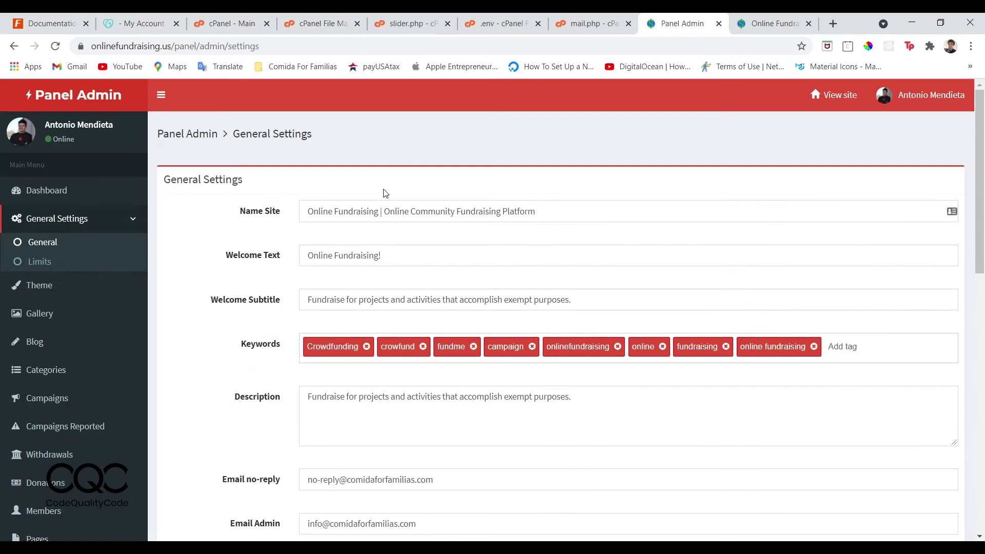
click(62, 288)
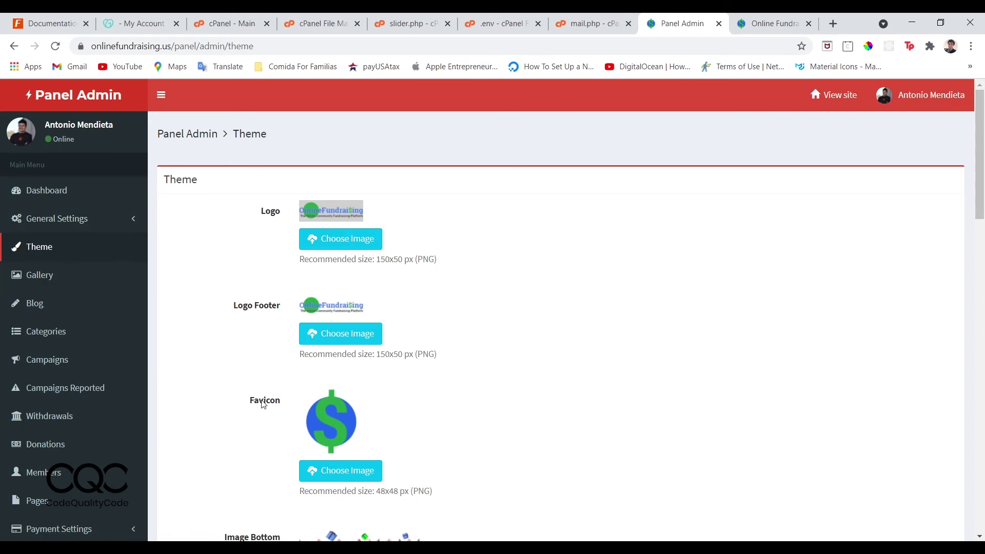
scroll(262, 405, down, 3)
scroll(275, 280, down, 2)
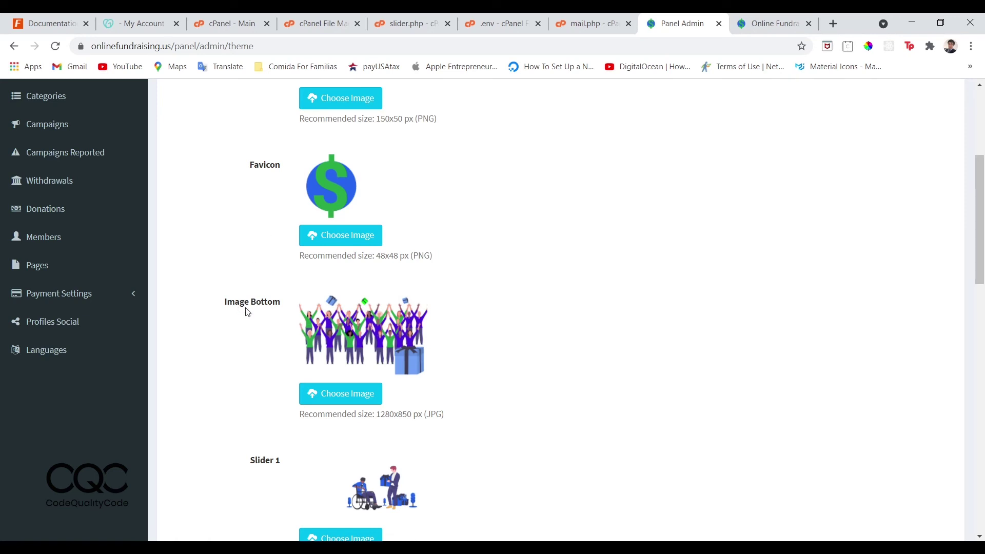
scroll(274, 331, down, 12)
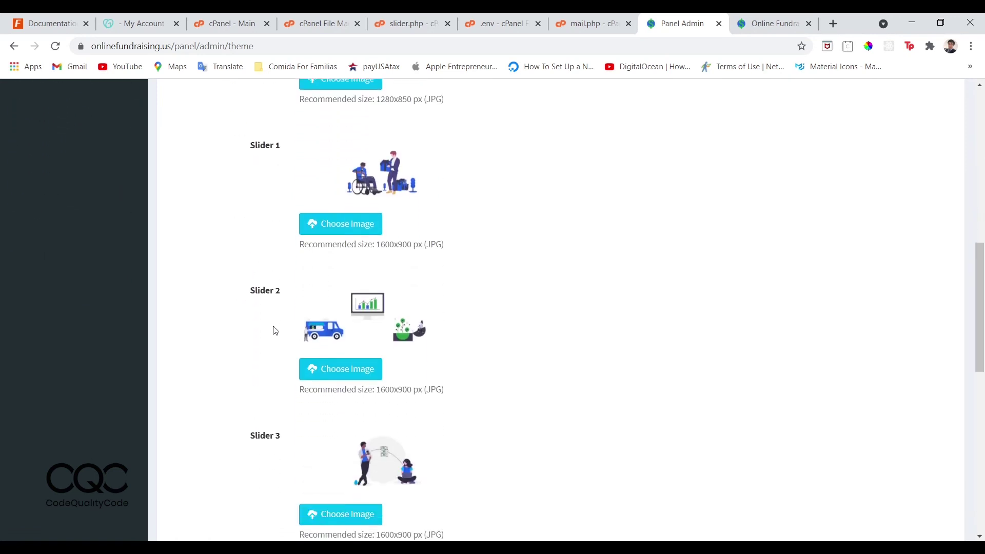
scroll(274, 330, down, 3)
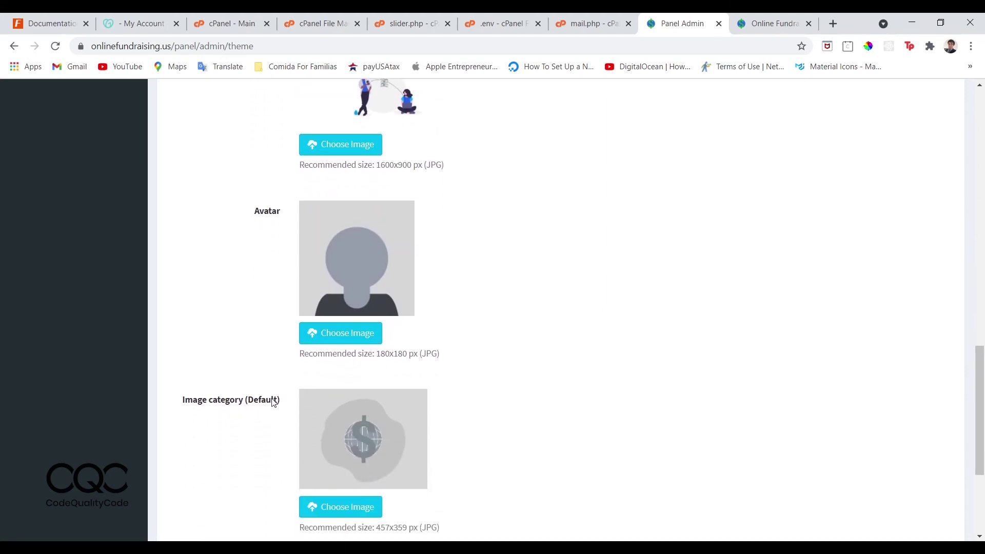
scroll(273, 402, up, 20)
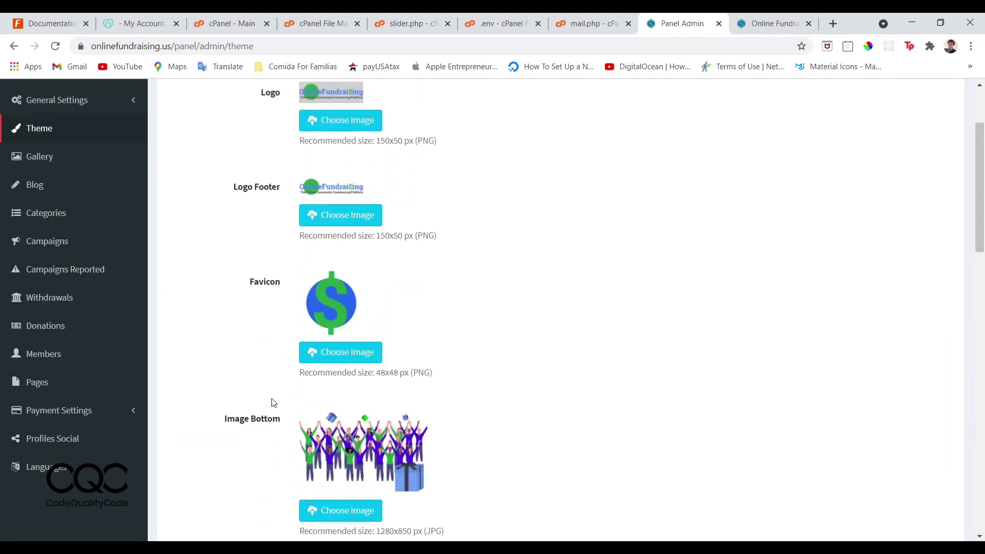
scroll(274, 402, up, 3)
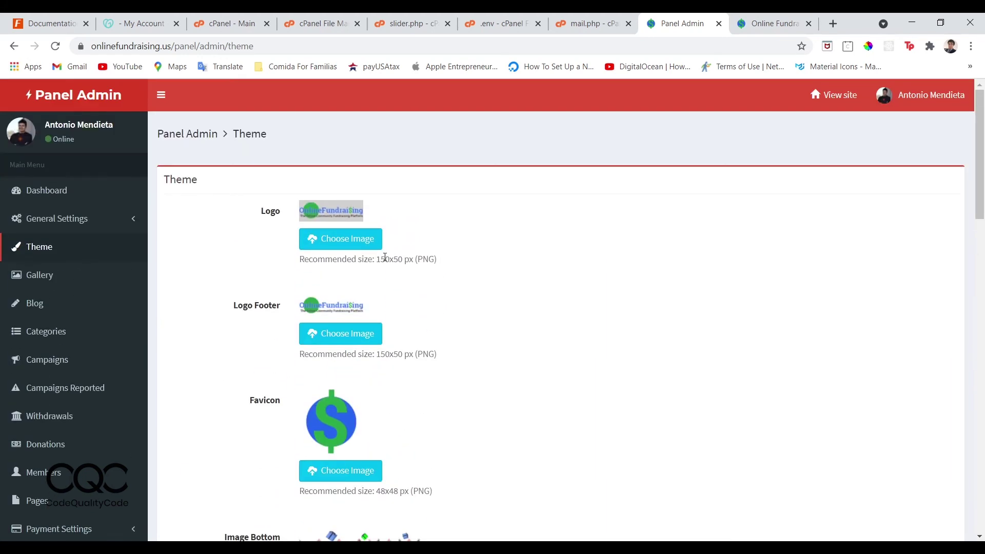
Check the recommended sizes: logo 150x50 px PNG, footer logo PNG, bottom image JPG, Slider 1.
drag(373, 258, 443, 266)
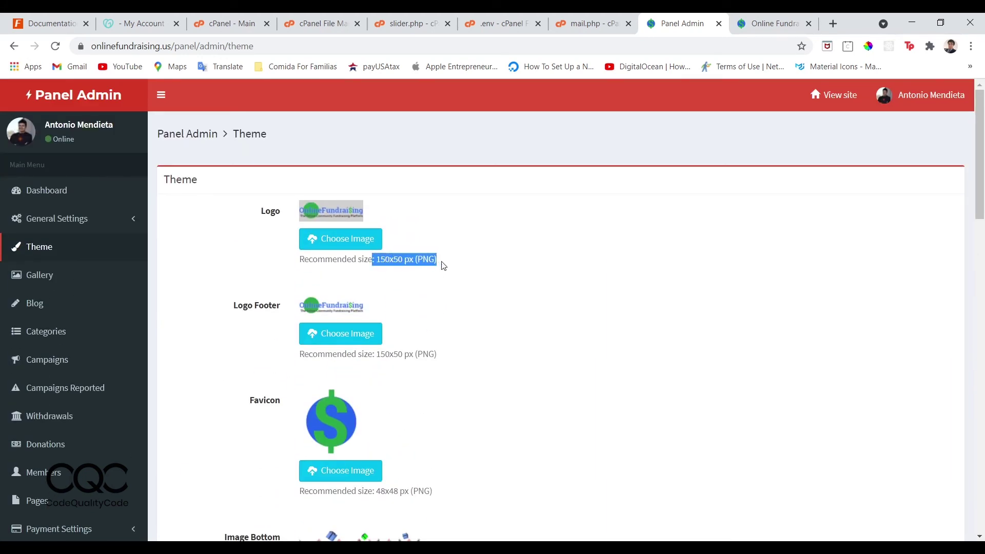
click(420, 355)
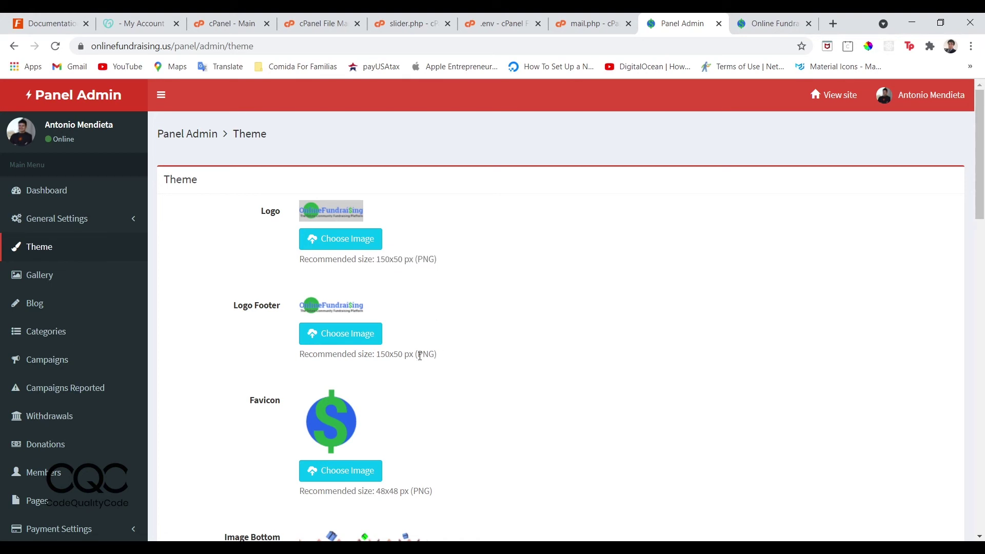
drag(419, 355, 436, 357)
drag(420, 260, 433, 262)
scroll(434, 261, down, 6)
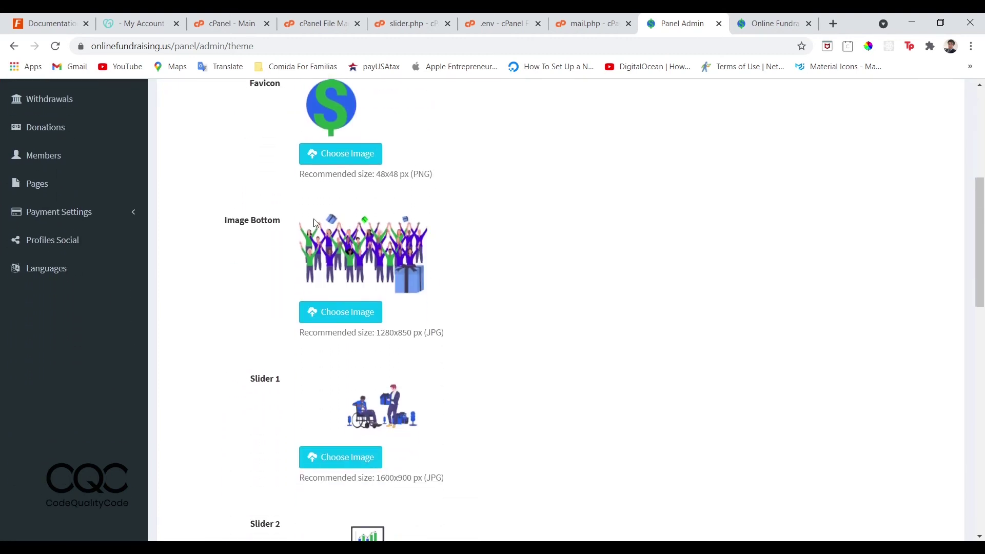
drag(431, 331, 444, 336)
click(409, 337)
scroll(338, 272, up, 1)
scroll(395, 388, down, 3)
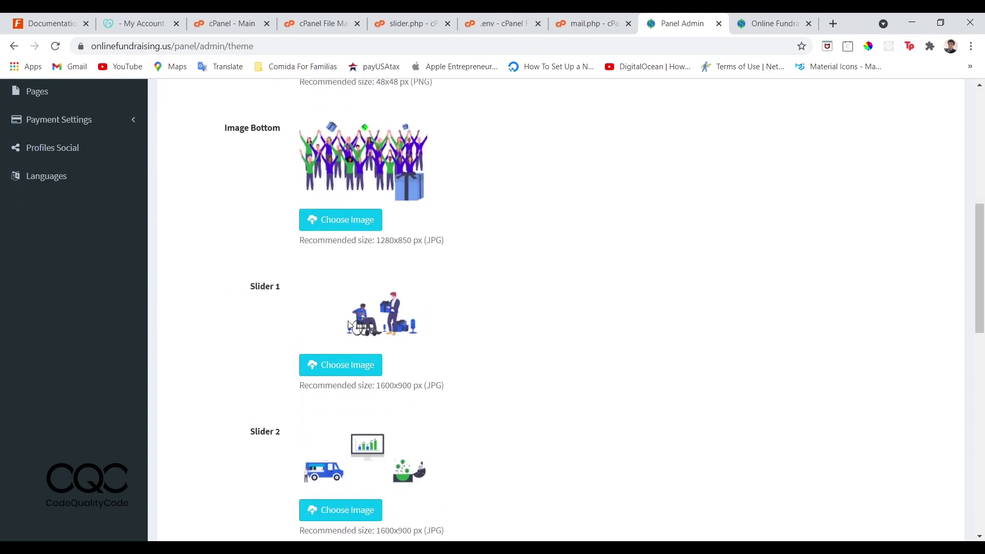
drag(377, 386, 423, 388)
scroll(424, 382, up, 8)
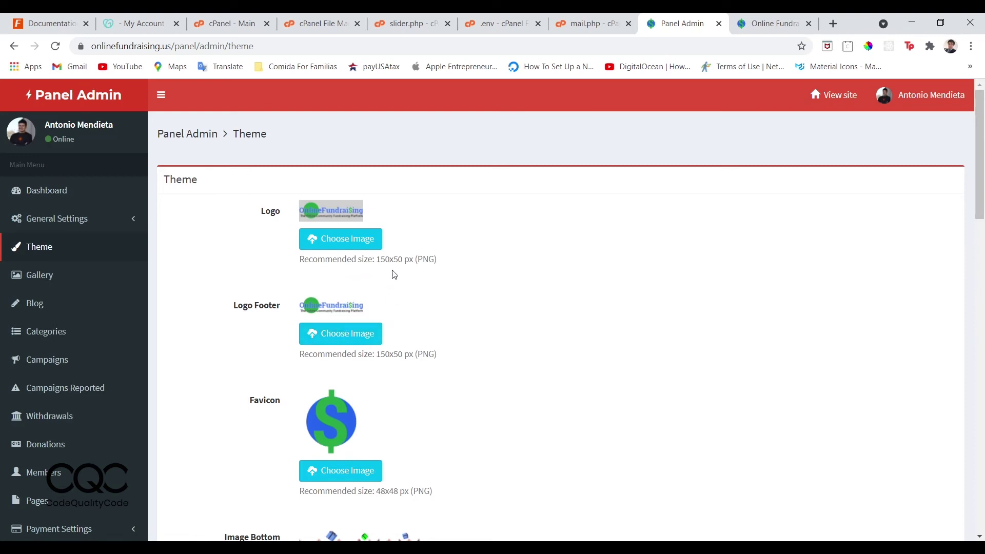
drag(377, 261, 415, 259)
Look over the empty Gallery and Blog sections, then list the campaign Categories.
scroll(416, 259, down, 10)
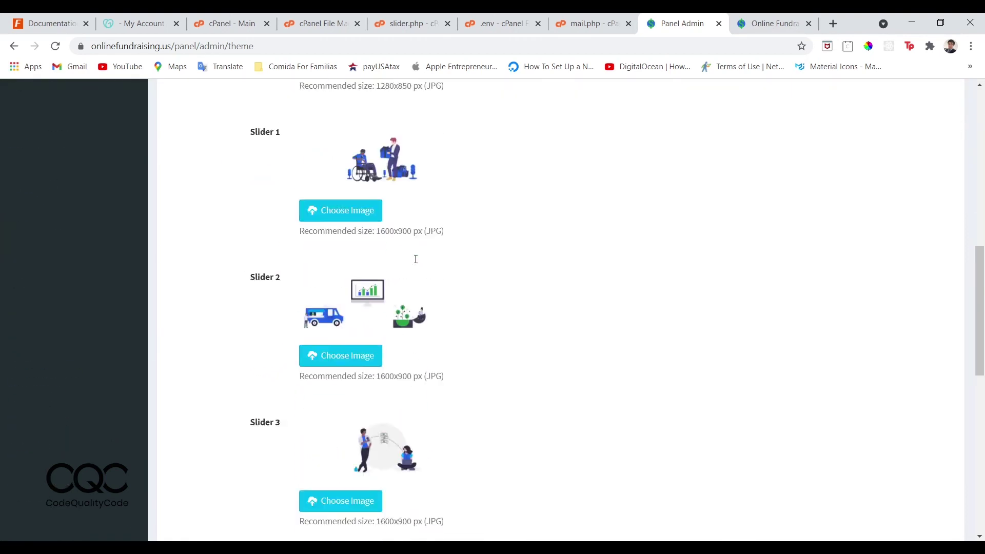
scroll(416, 259, up, 10)
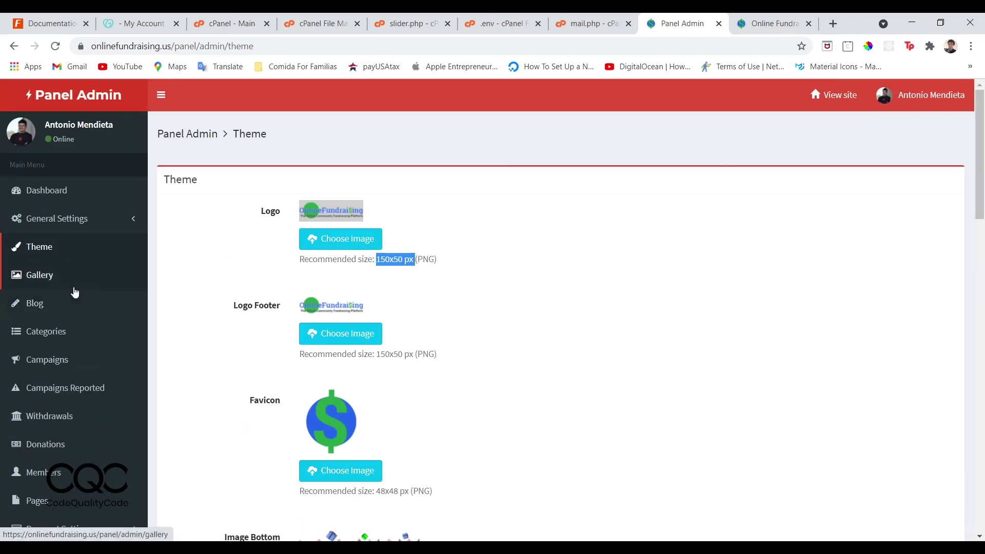
click(54, 285)
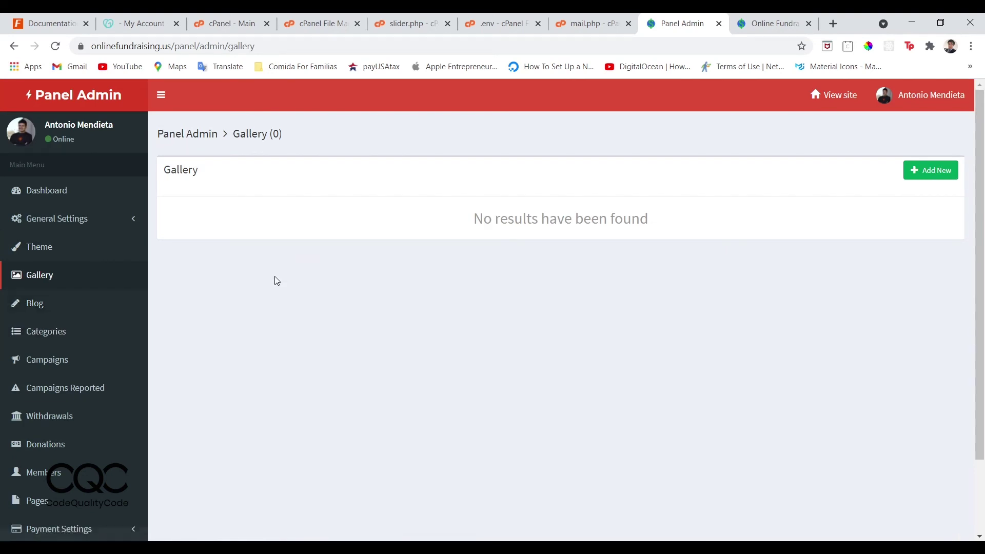
click(36, 302)
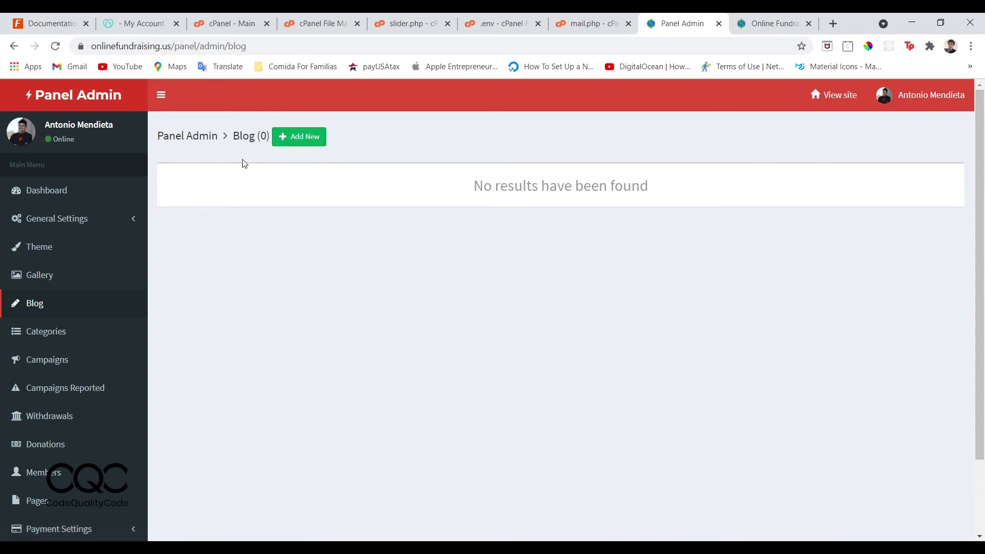
click(49, 336)
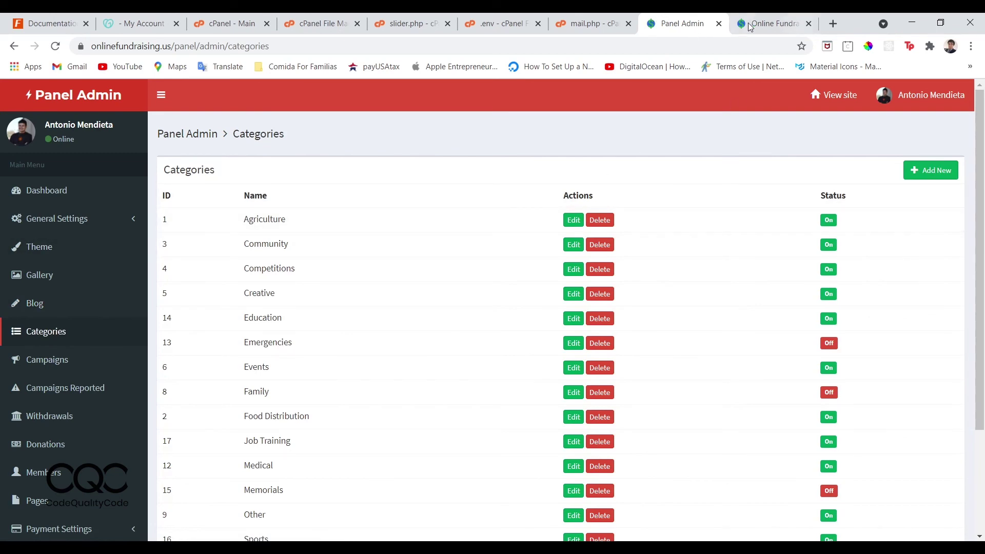
click(770, 24)
Browse all categories on the live site, confirming Emergencies, Family and Memorials are hidden.
click(393, 107)
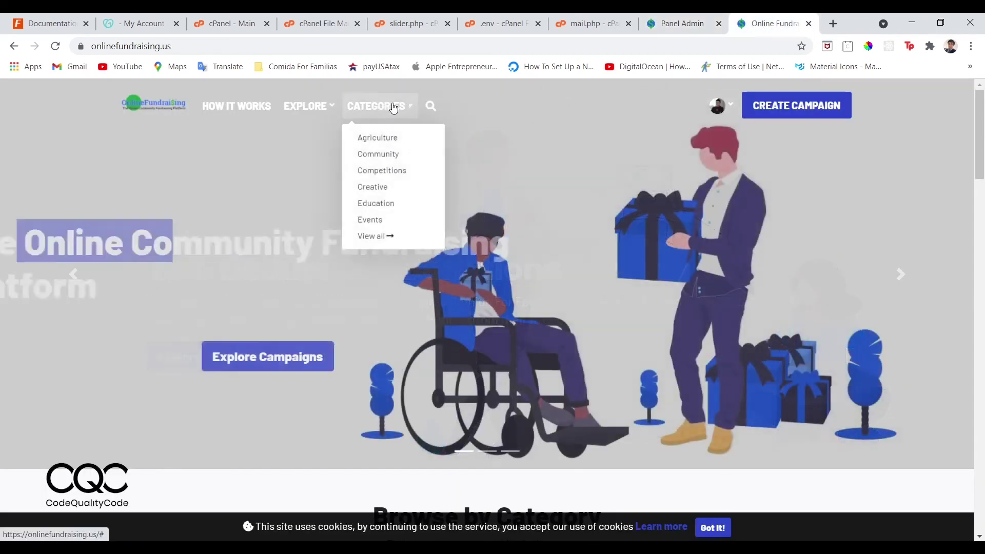
click(376, 236)
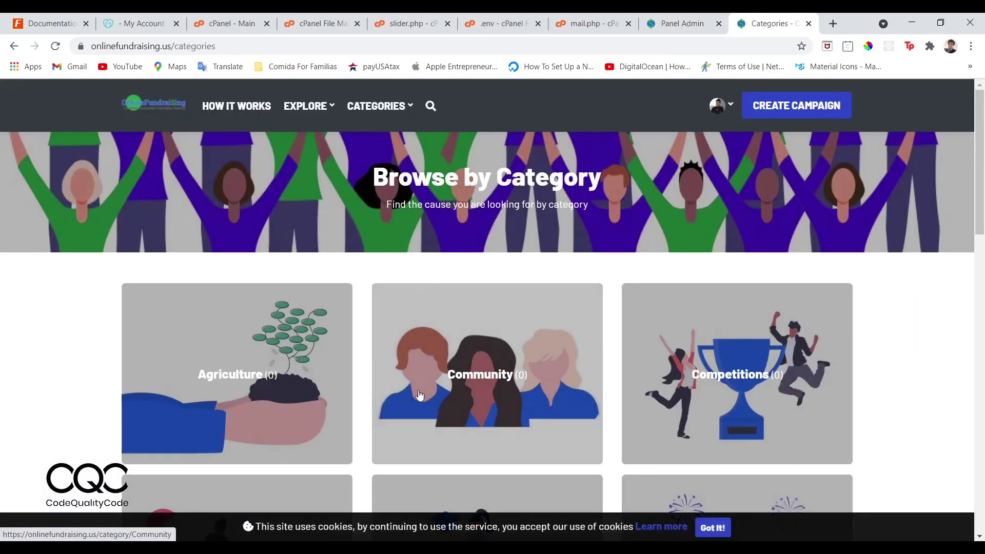
scroll(490, 392, down, 10)
scroll(490, 392, down, 8)
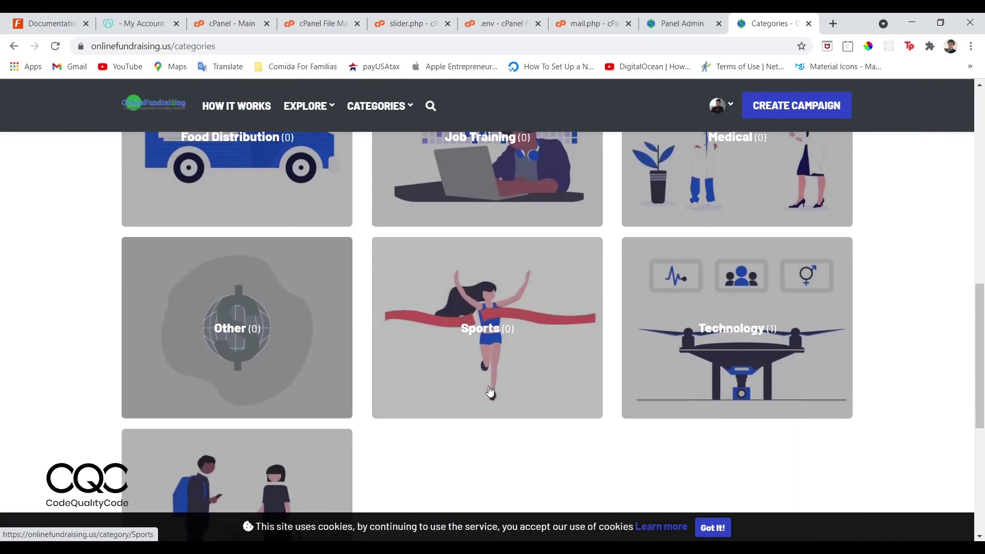
scroll(489, 390, up, 11)
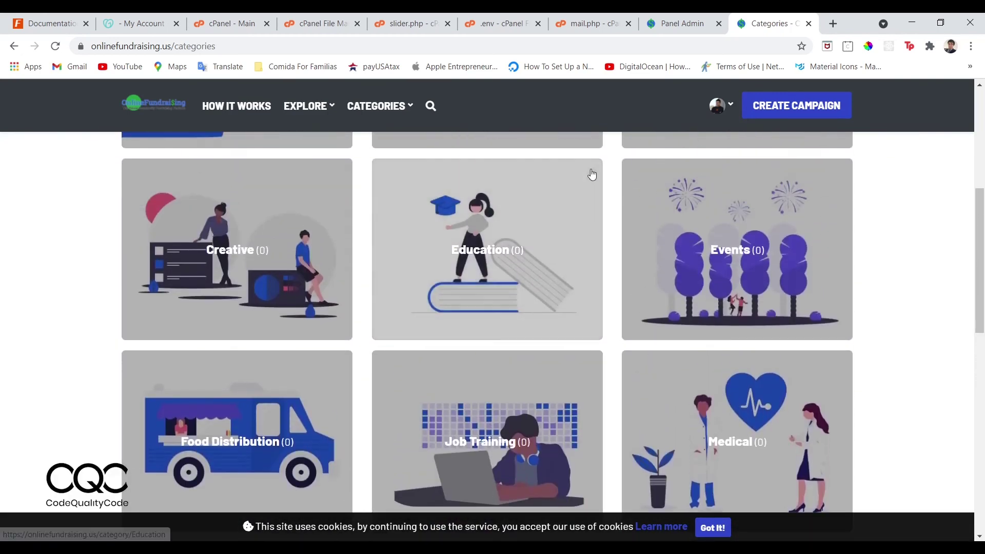
click(679, 23)
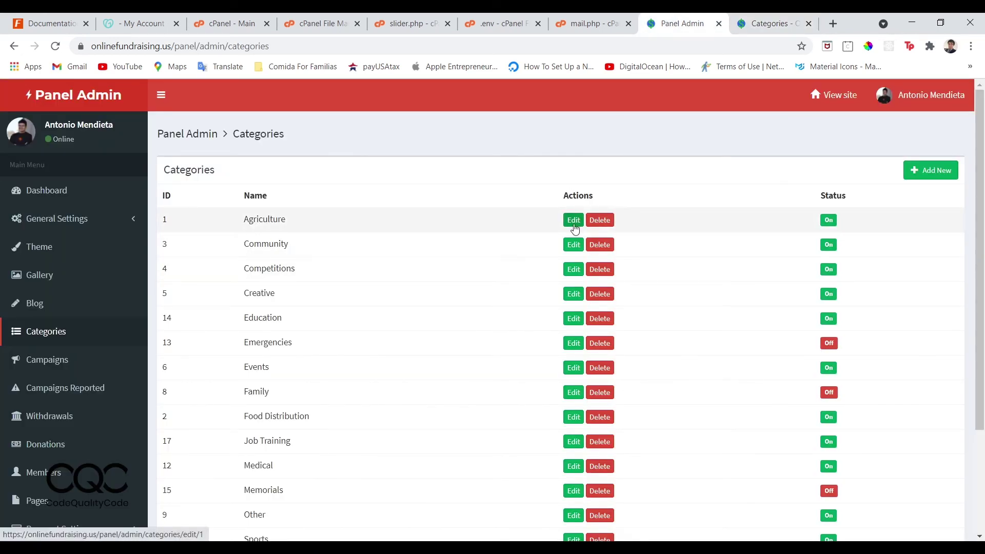
click(573, 221)
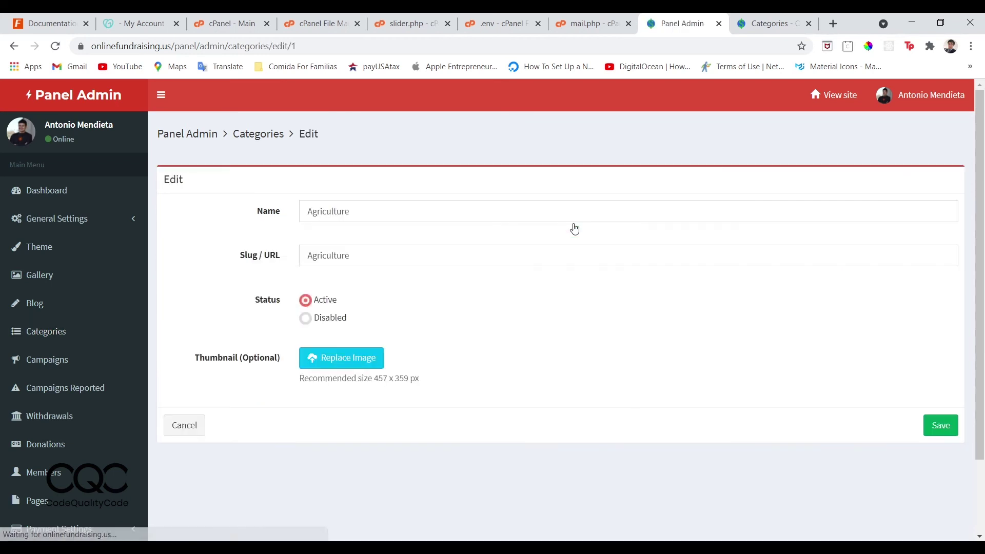
drag(359, 217, 307, 228)
drag(365, 251, 300, 249)
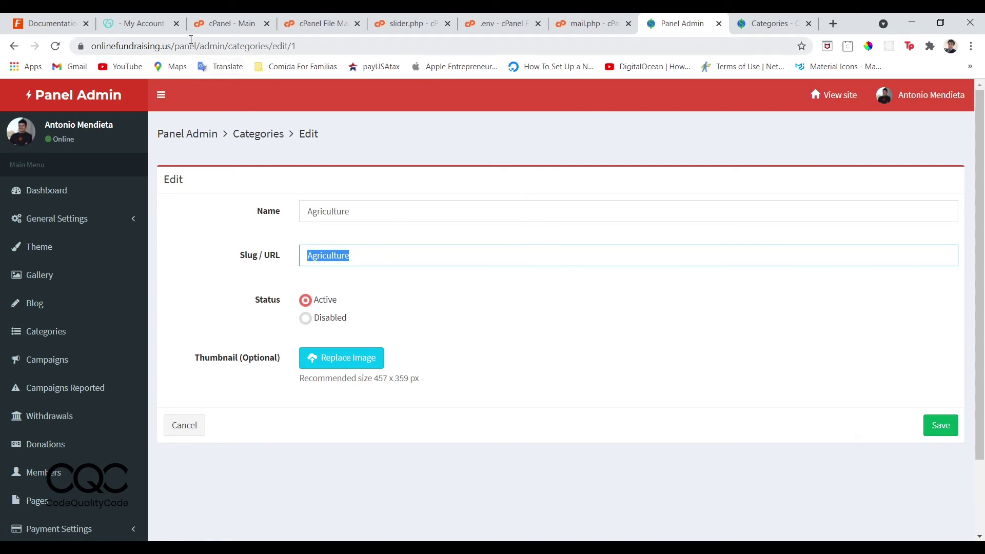
drag(177, 47, 312, 45)
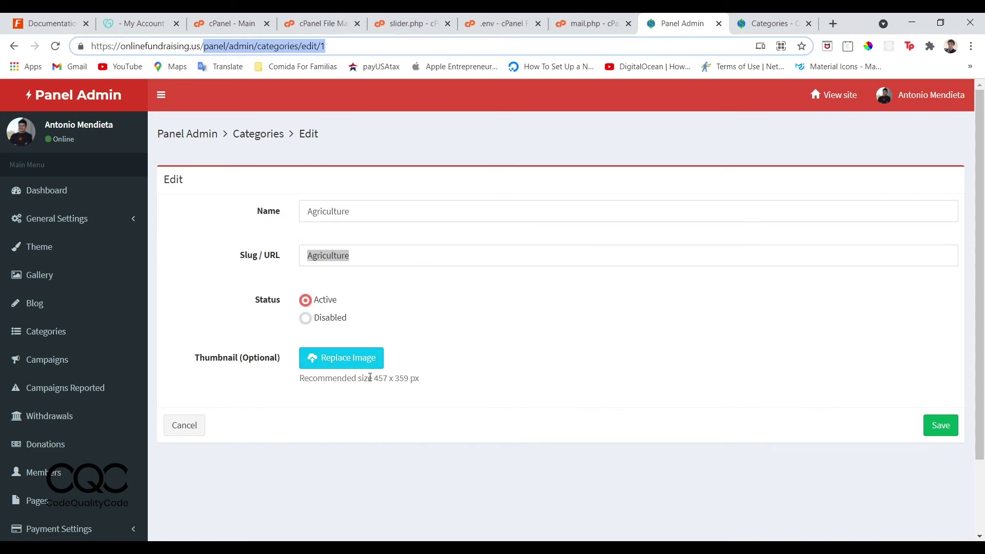
drag(374, 378, 409, 391)
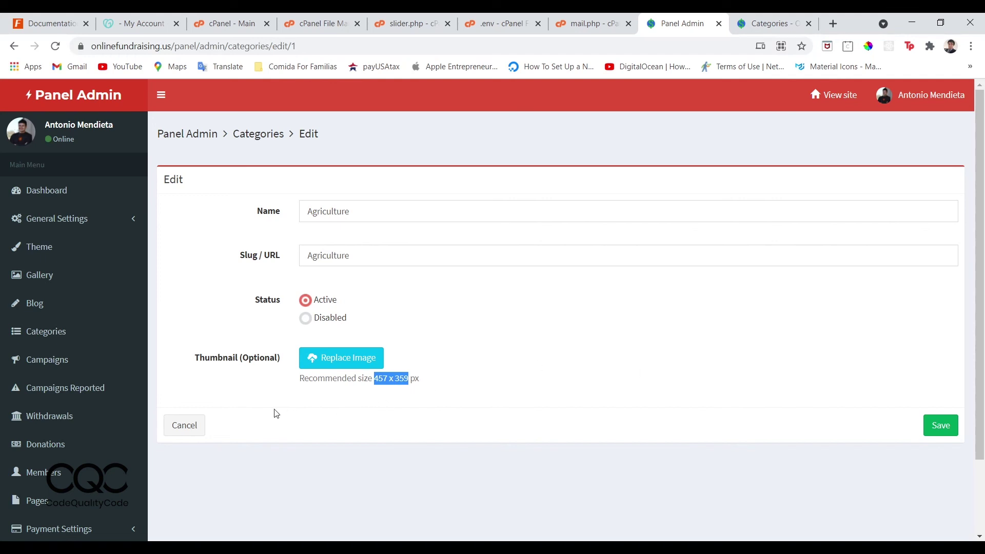
click(198, 424)
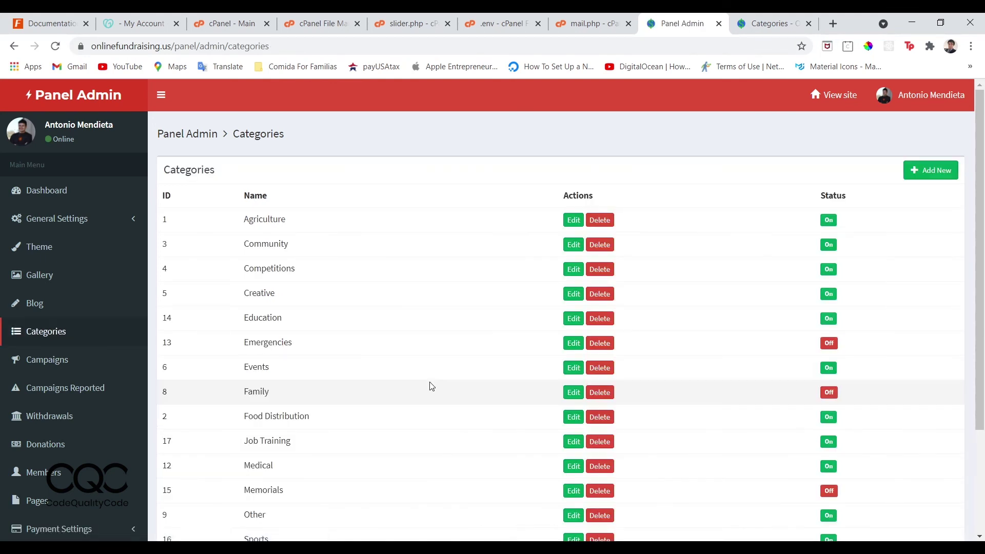
Check the Campaigns, empty Donations and two-member Members lists, then expand Payment Settings.
scroll(430, 386, down, 3)
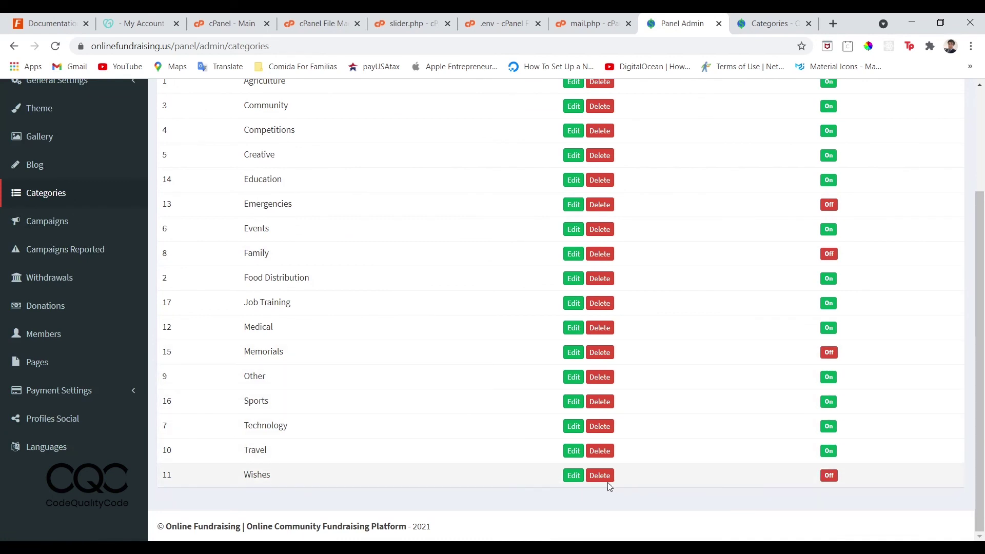
scroll(466, 421, up, 1)
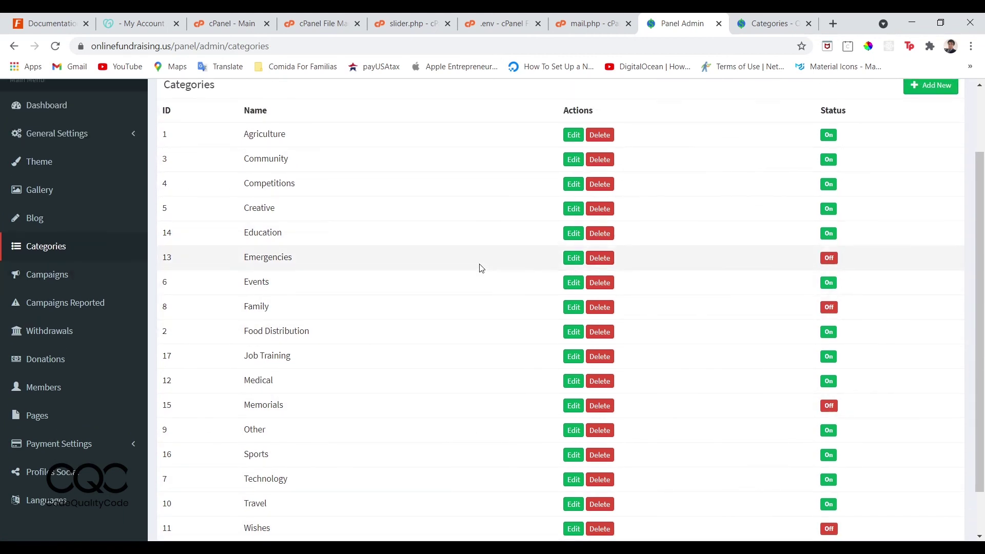
click(69, 277)
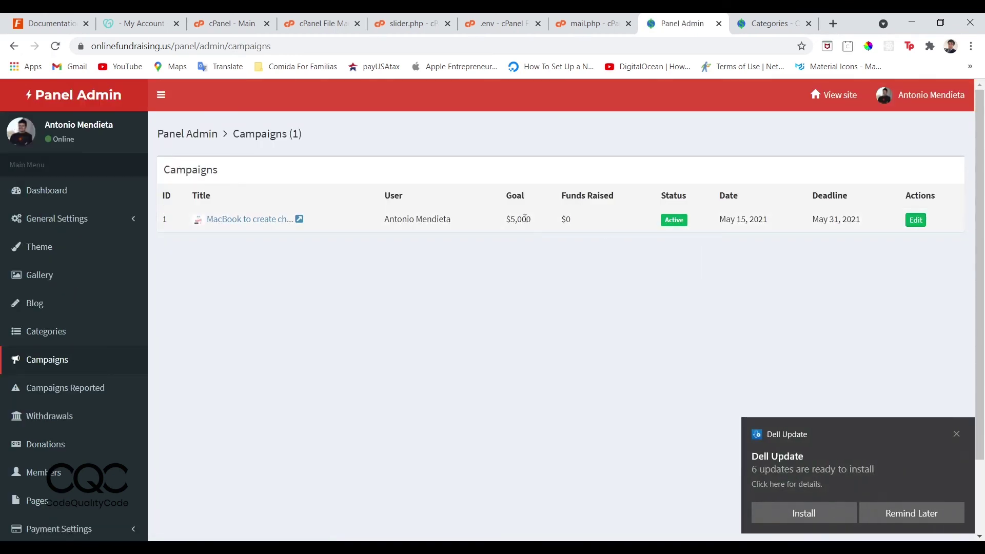
scroll(380, 227, down, 1)
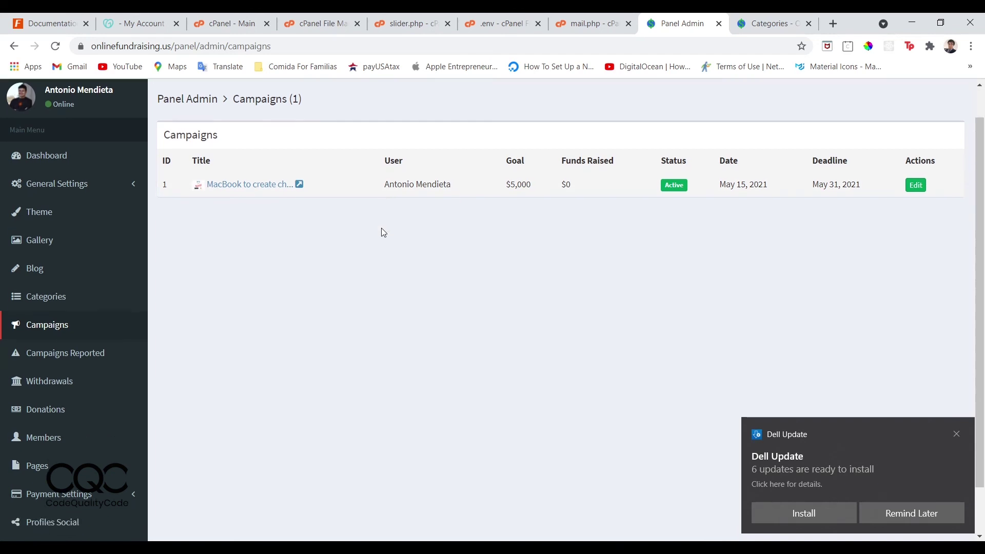
click(66, 421)
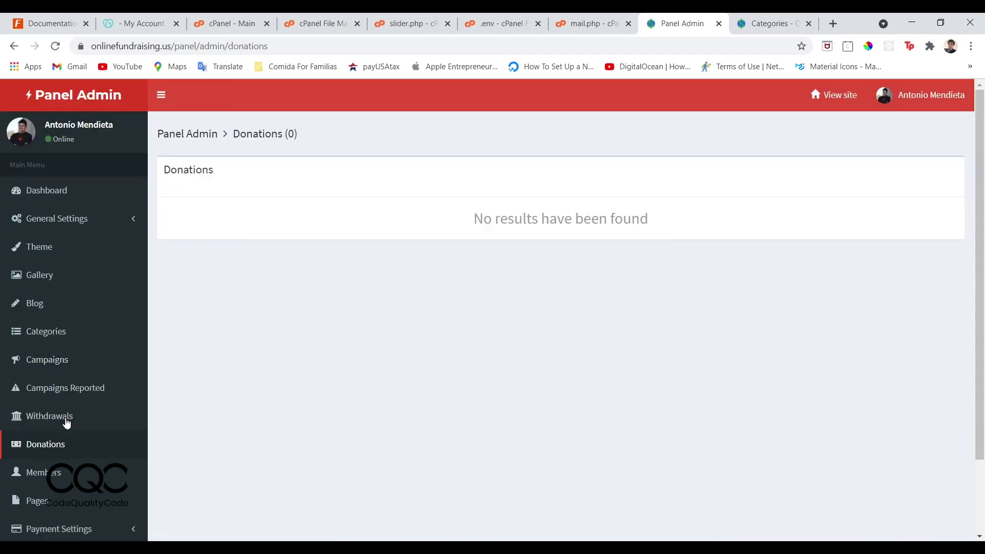
scroll(82, 374, down, 2)
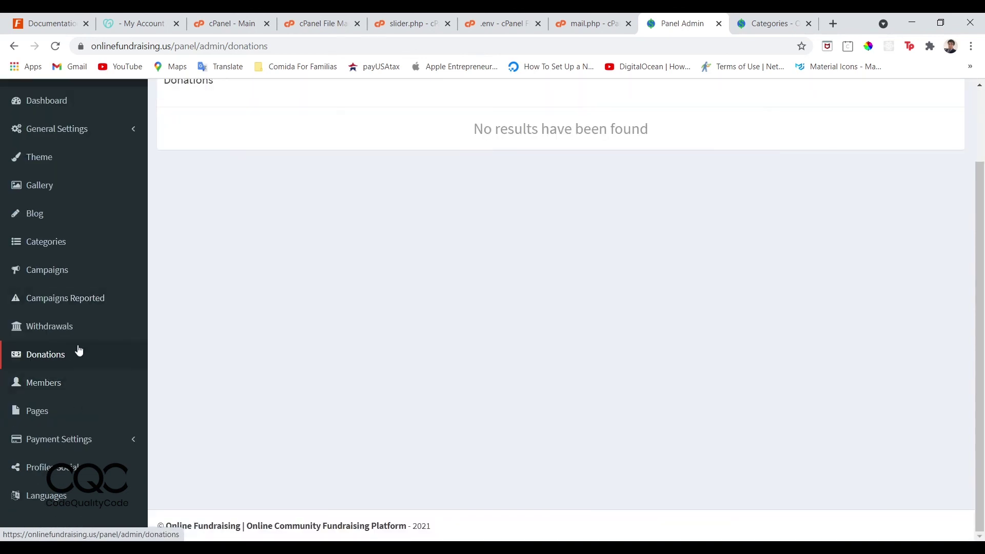
click(61, 393)
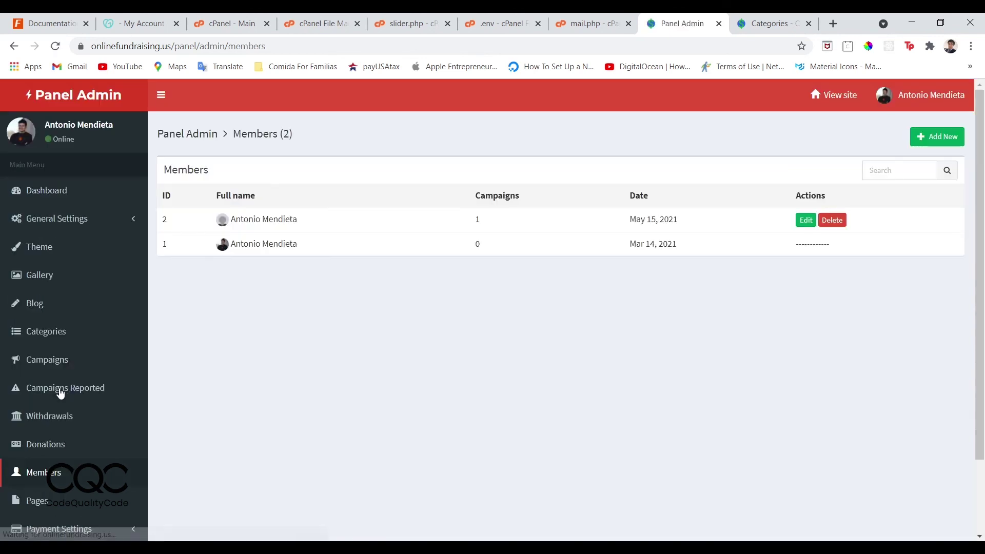
scroll(60, 393, down, 1)
scroll(101, 374, down, 1)
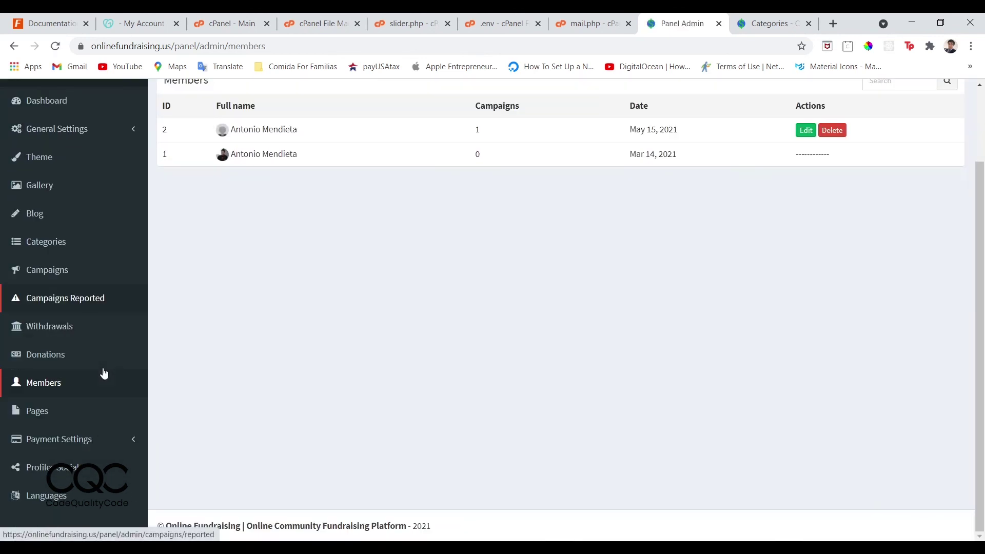
click(92, 444)
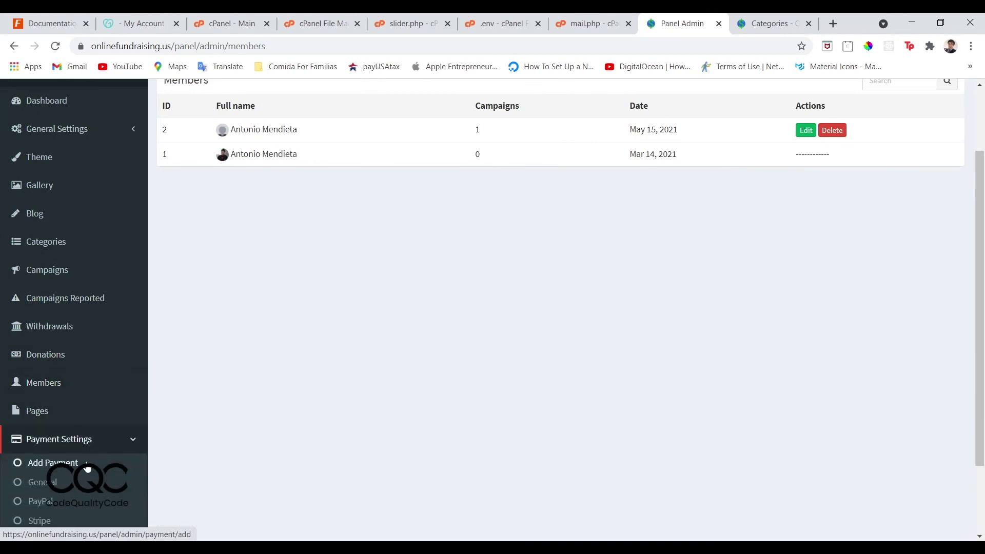
Open PayPal settings, then review Stripe's publishable and secret keys, 2.9% fee and Active status.
click(41, 502)
scroll(73, 418, down, 2)
scroll(62, 397, up, 2)
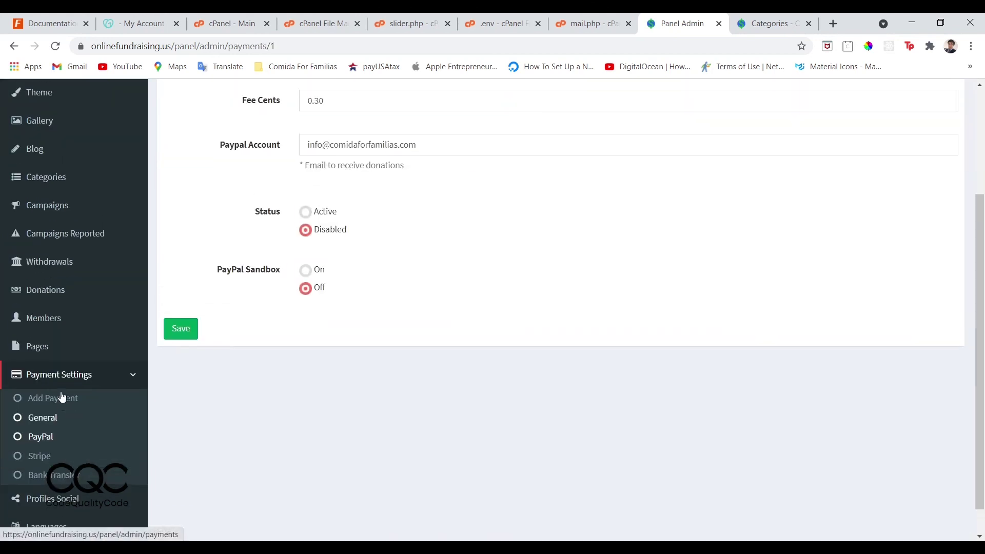
click(41, 514)
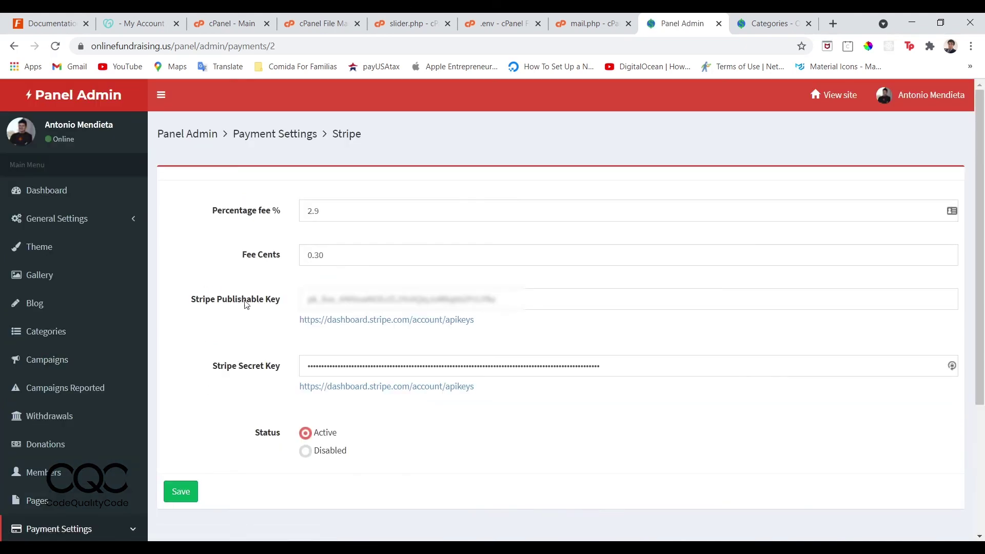
drag(196, 304, 271, 304)
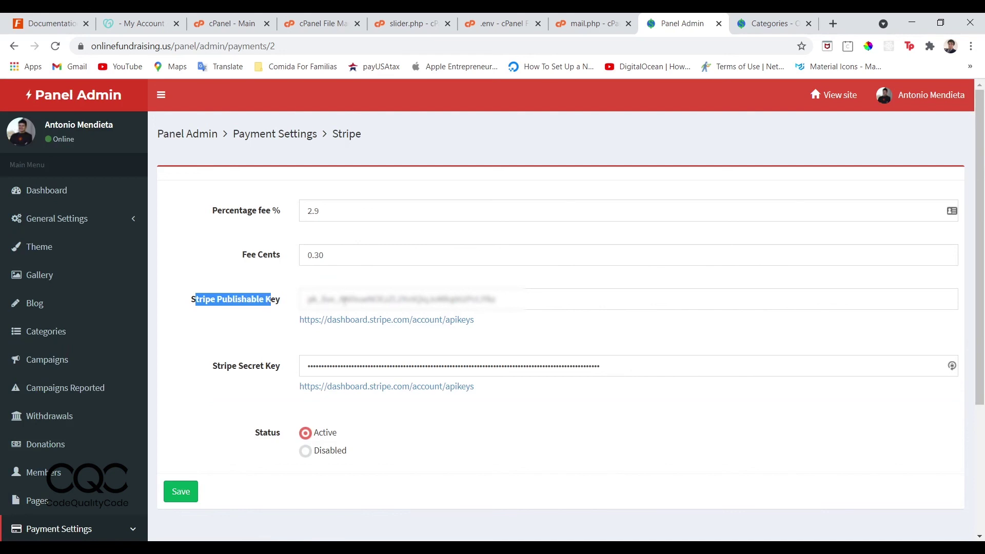
drag(216, 369, 281, 375)
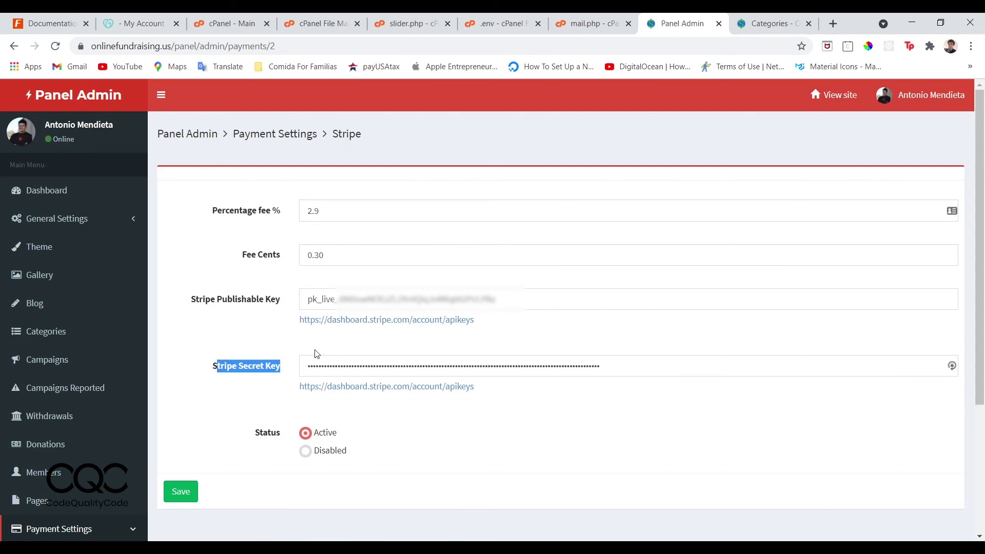
drag(340, 300, 320, 304)
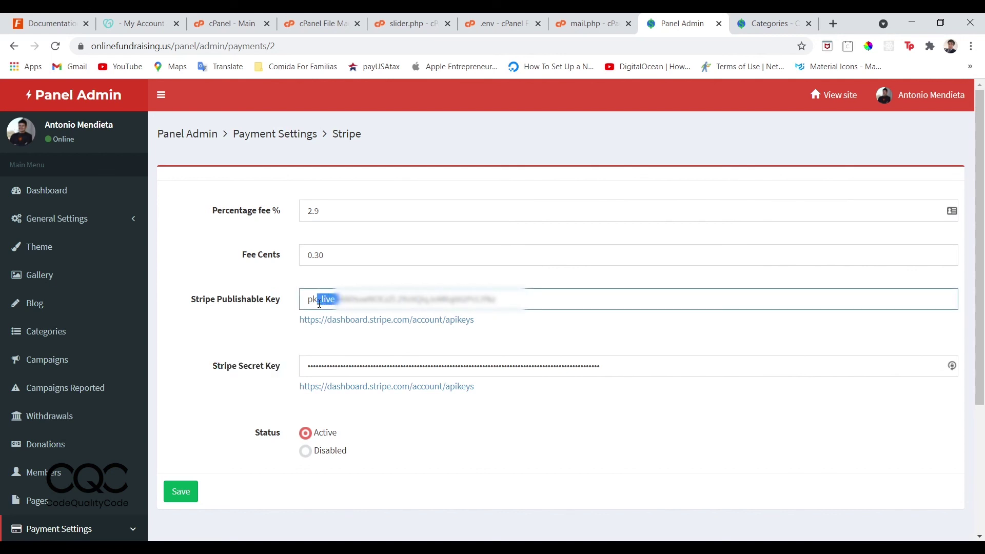
scroll(329, 301, down, 1)
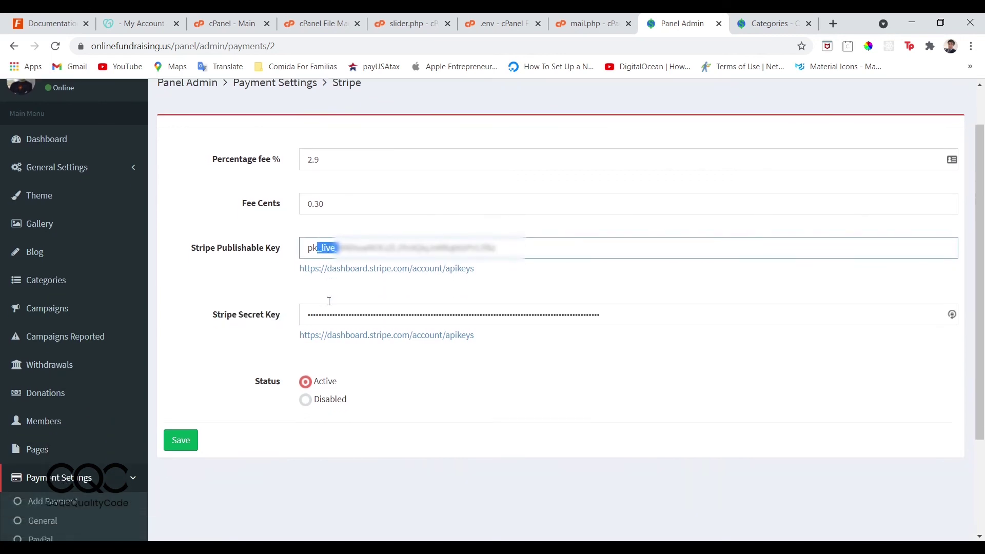
scroll(125, 442, down, 2)
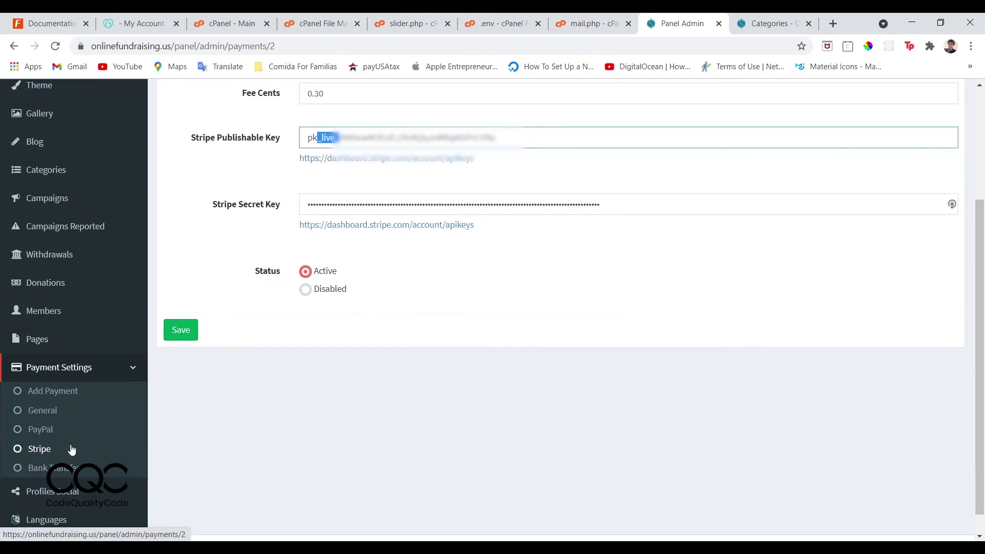
Recheck PayPal's 5.4% fee and disabled status, then open the general payment settings.
click(47, 430)
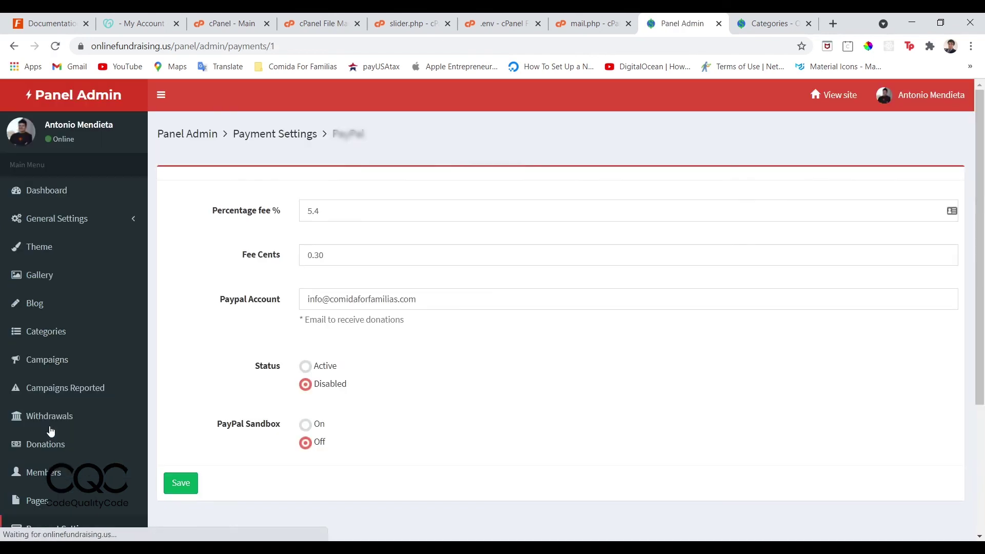
scroll(362, 334, down, 1)
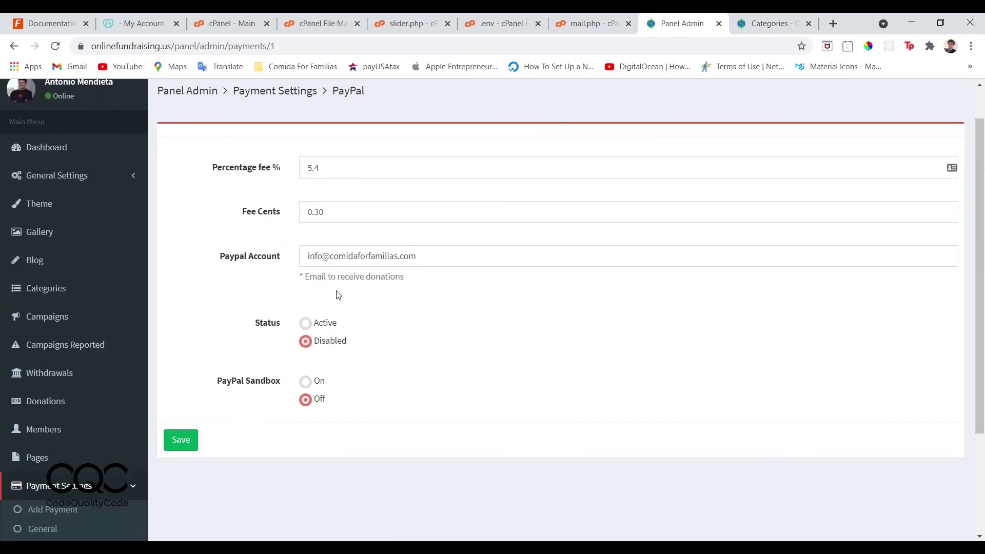
scroll(60, 472, down, 1)
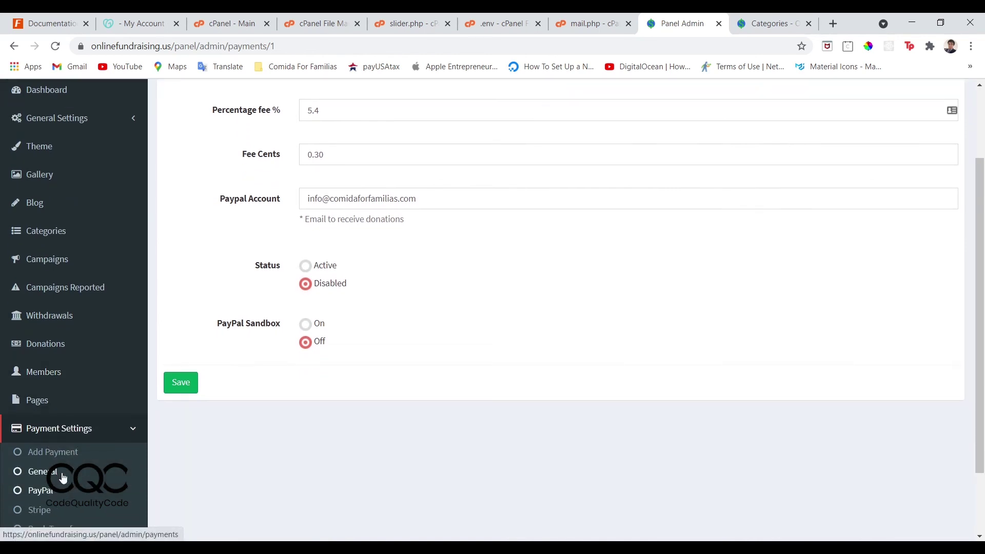
click(62, 478)
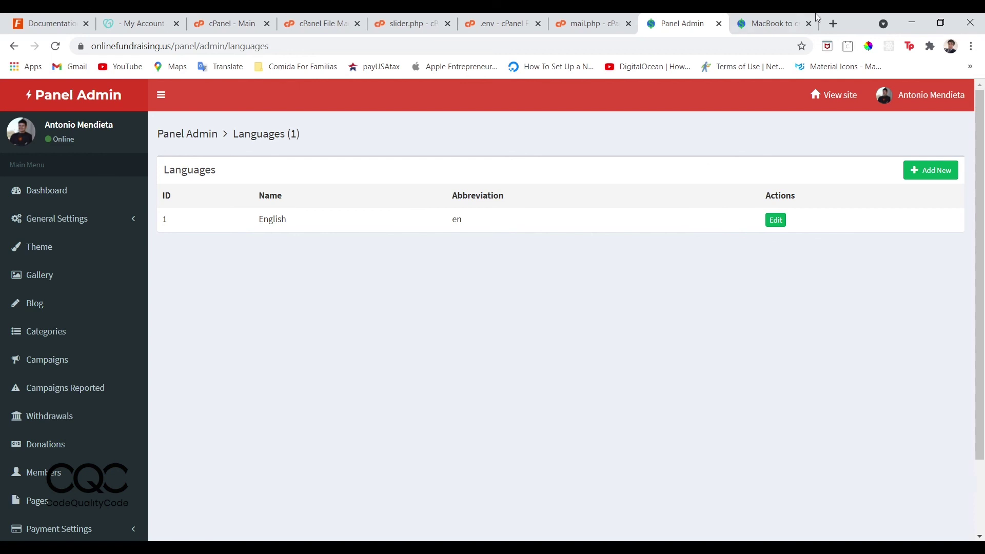
View the live 'MacBook to create charitable apps' page: $0 raised of $5,000, 5 days left.
click(775, 23)
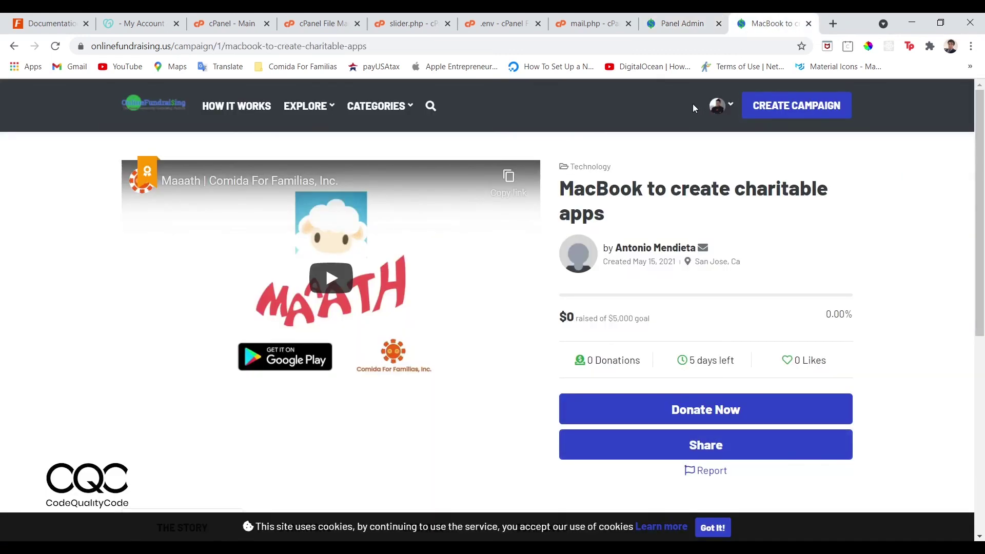
click(719, 106)
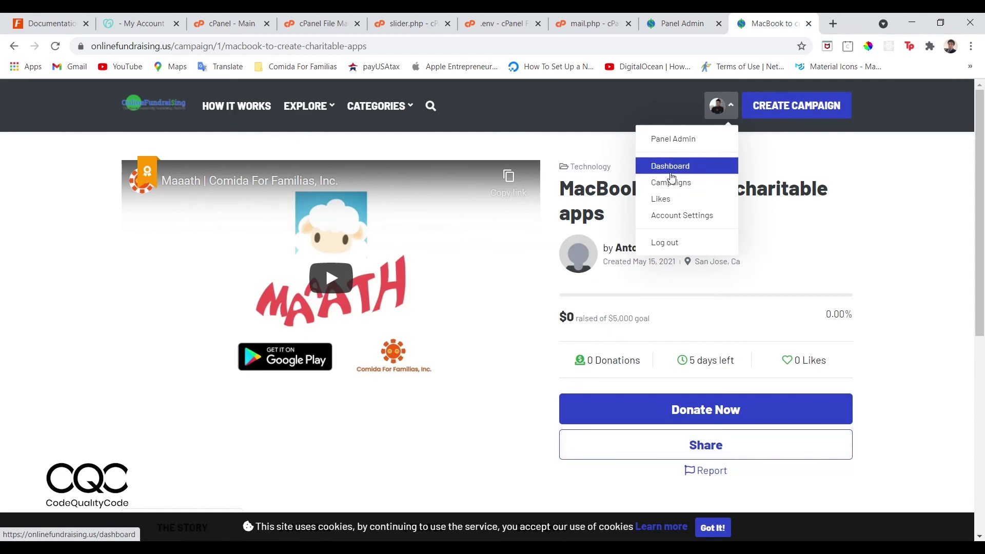
click(546, 149)
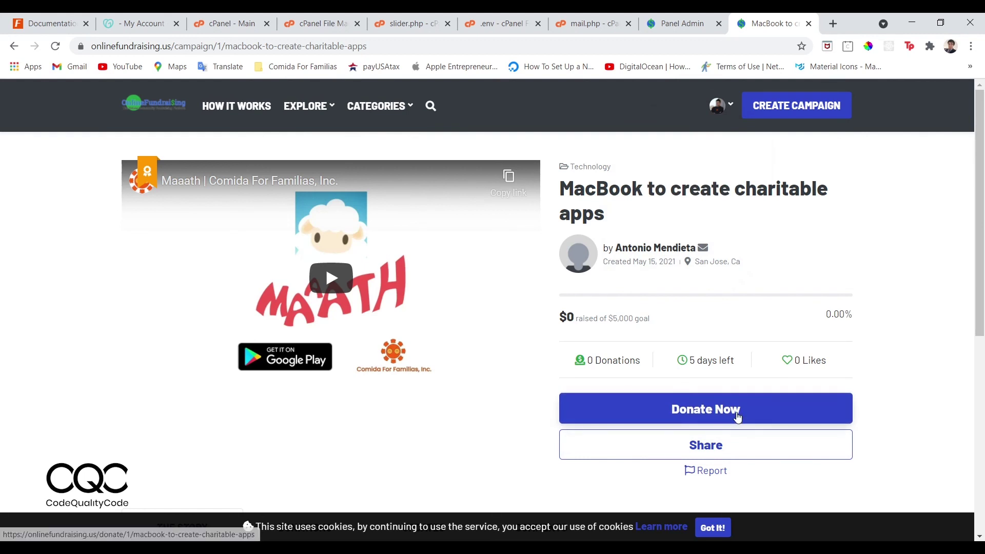
scroll(737, 409, down, 1)
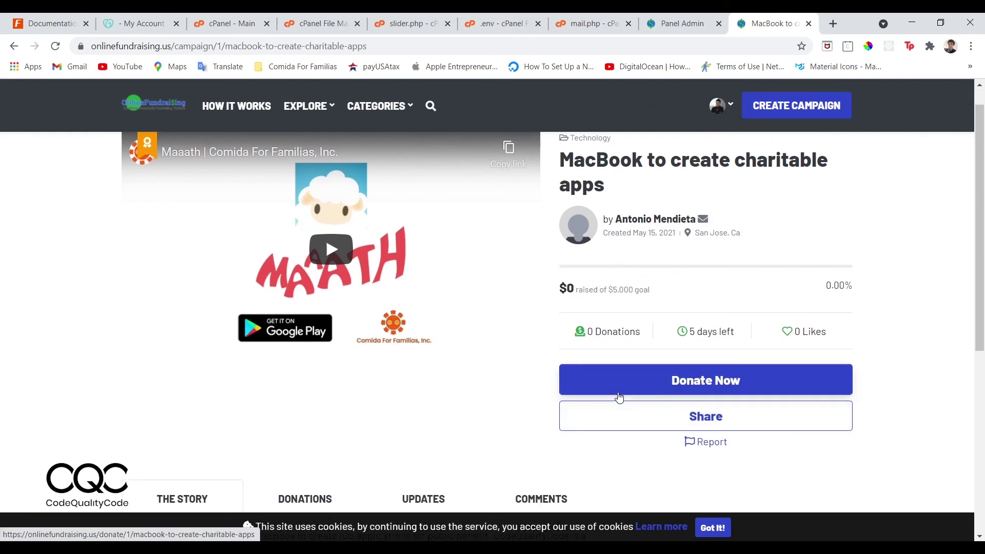
scroll(620, 397, down, 1)
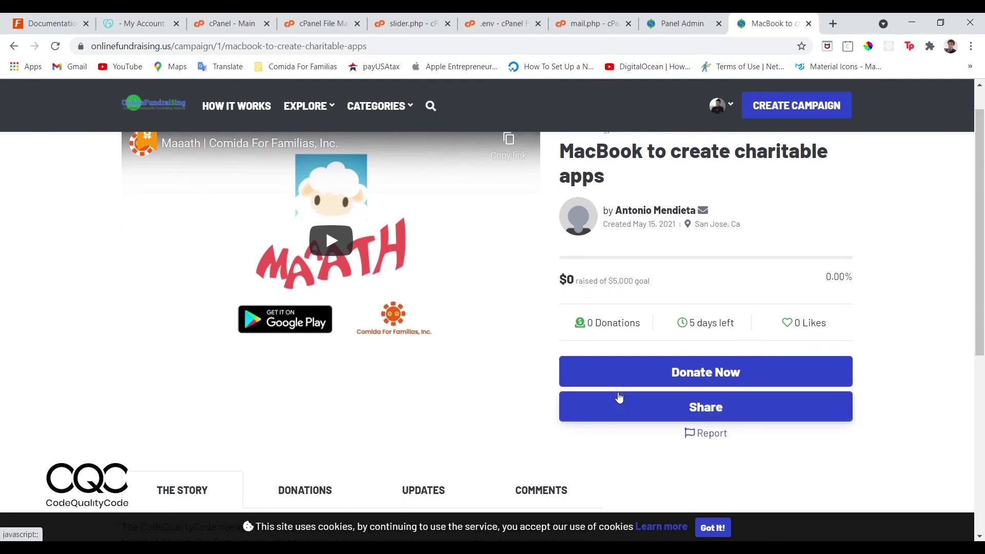